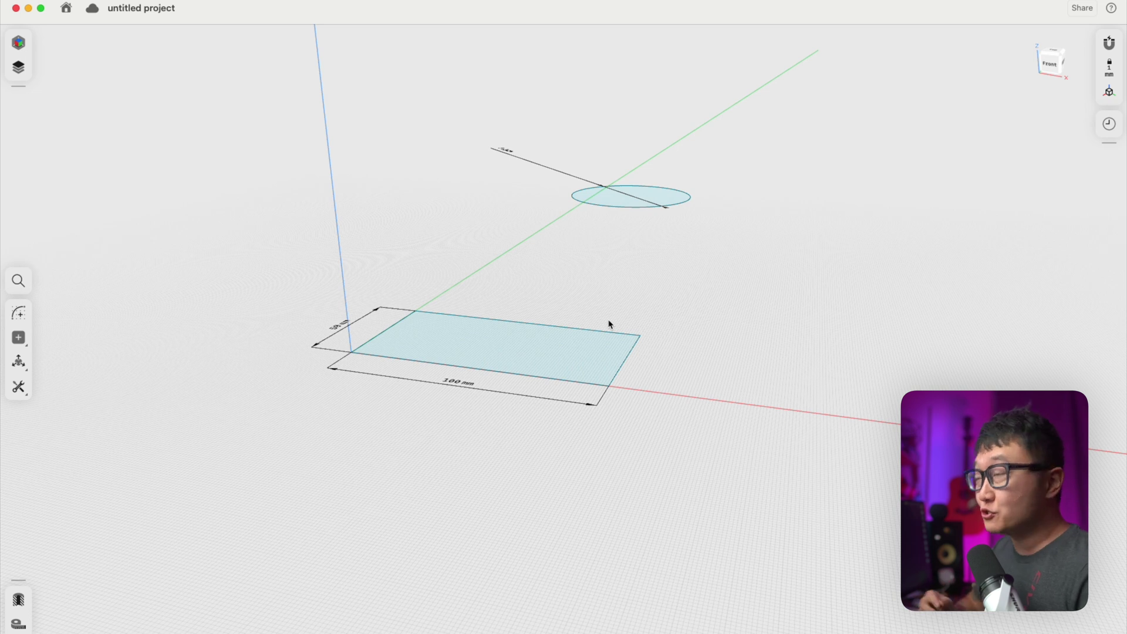
# Extrude the 100 by 50 mm rectangle upward into a solid box.
pyautogui.click(493, 351)
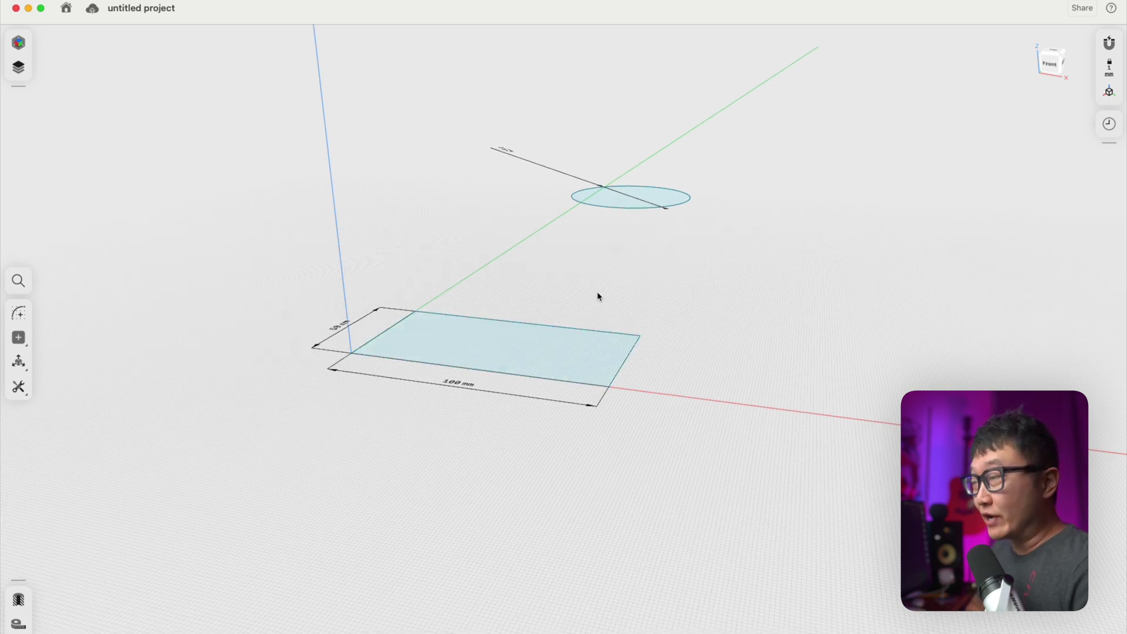
pyautogui.scroll(3, 493, 323)
pyautogui.scroll(5, 494, 327)
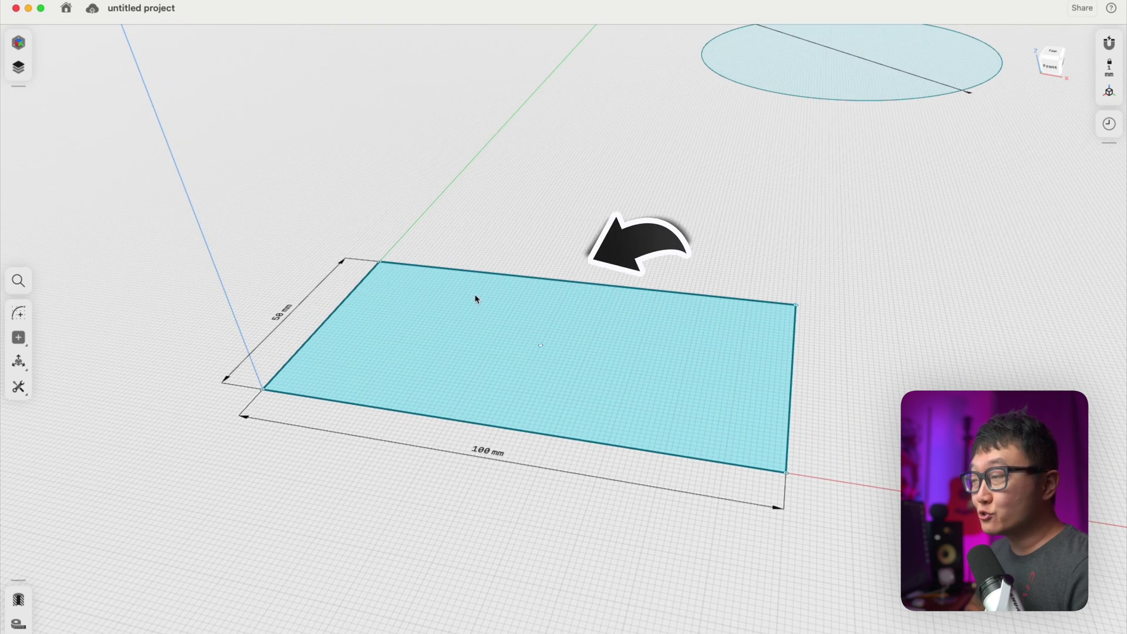
pyautogui.scroll(-2, 560, 368)
pyautogui.click(551, 369)
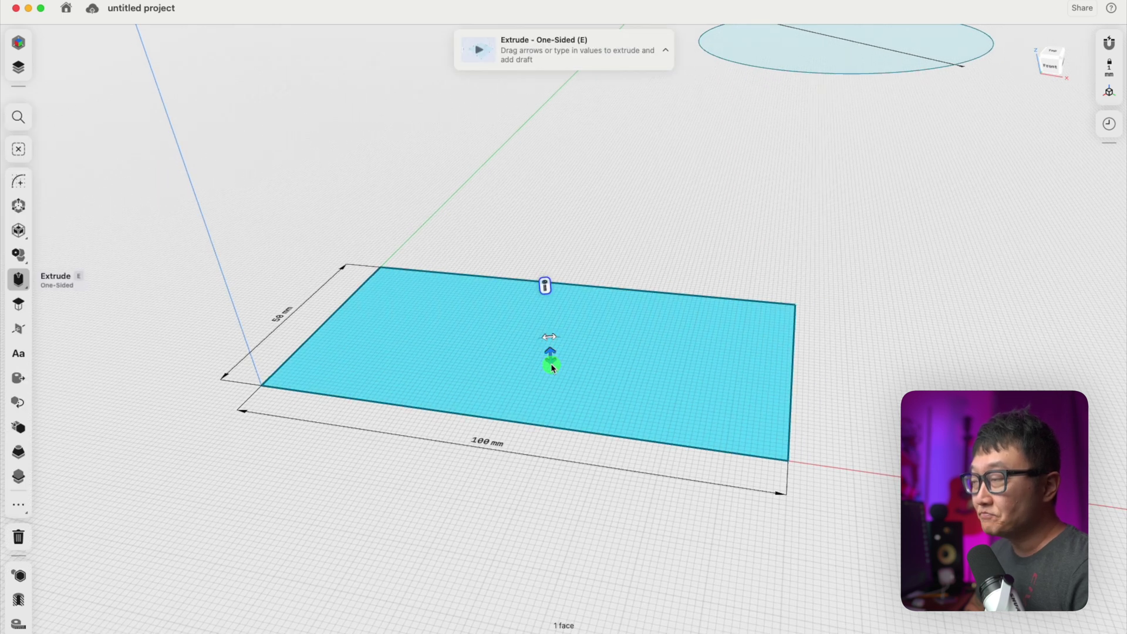
pyautogui.scroll(-2, 560, 353)
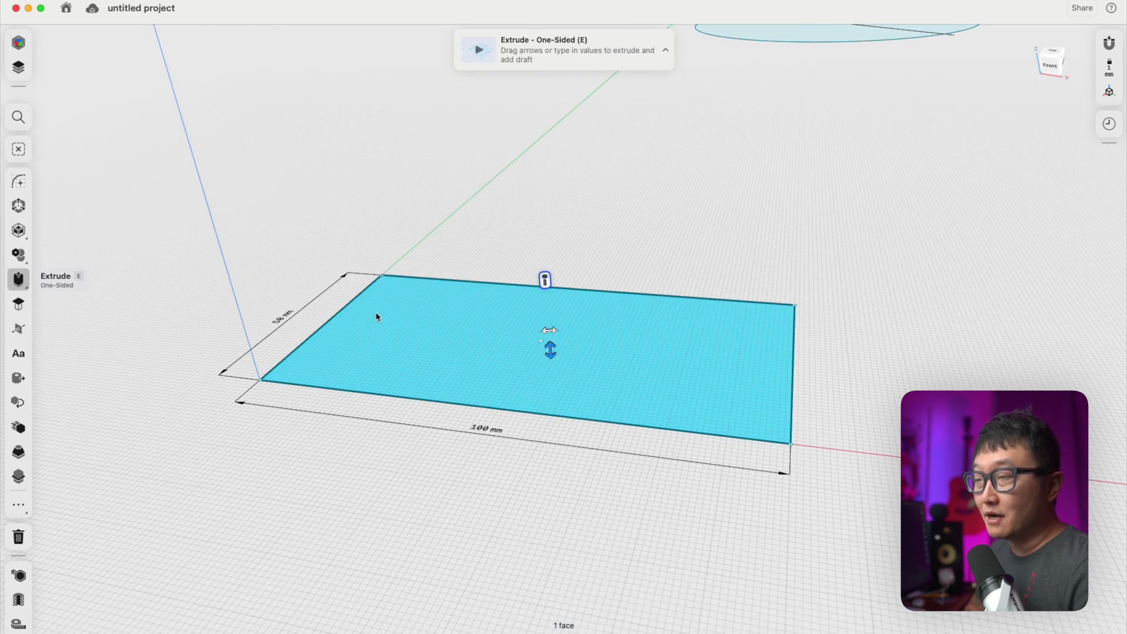
pyautogui.scroll(-1, 551, 350)
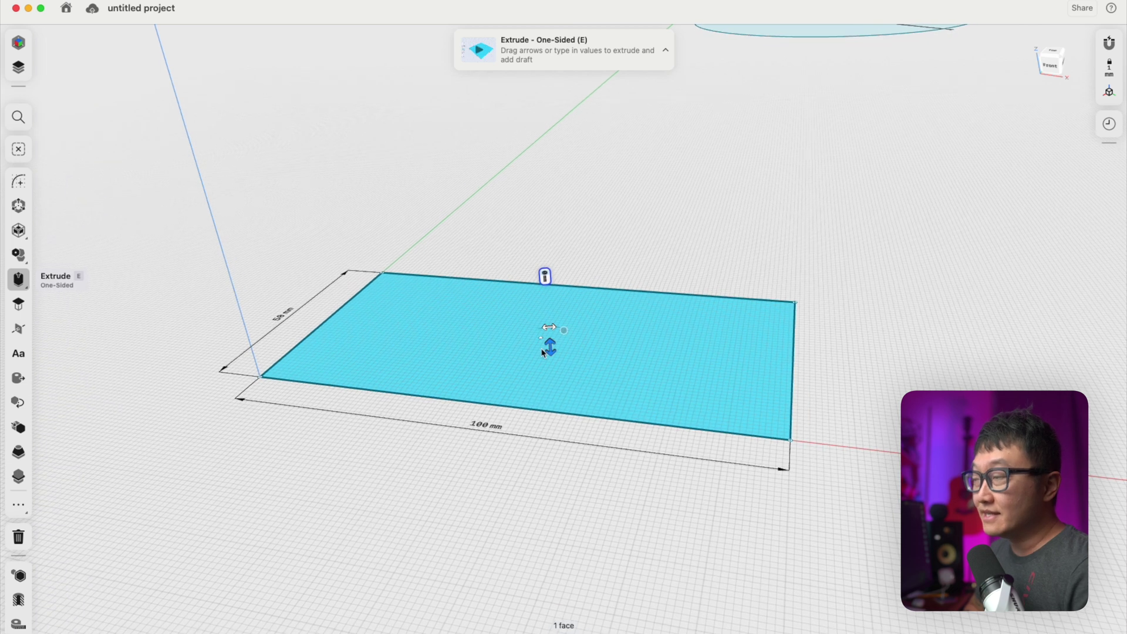
pyautogui.hscroll(1, 547, 350)
pyautogui.moveTo(545, 350); pyautogui.dragTo(544, 237)
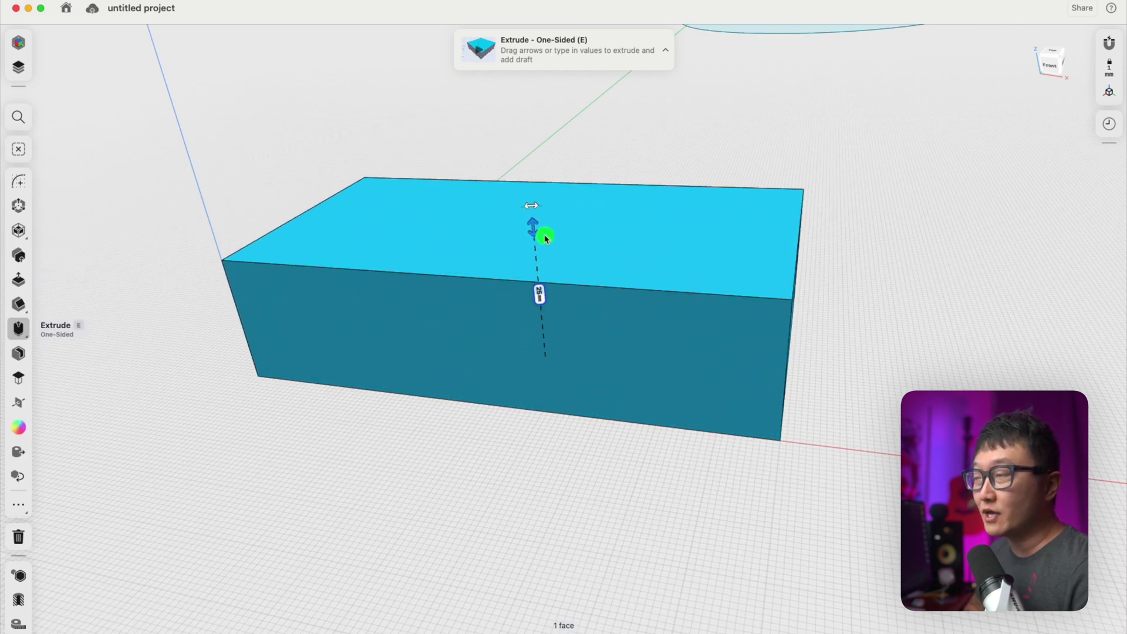
pyautogui.scroll(-3, 582, 329)
pyautogui.scroll(-1, 583, 329)
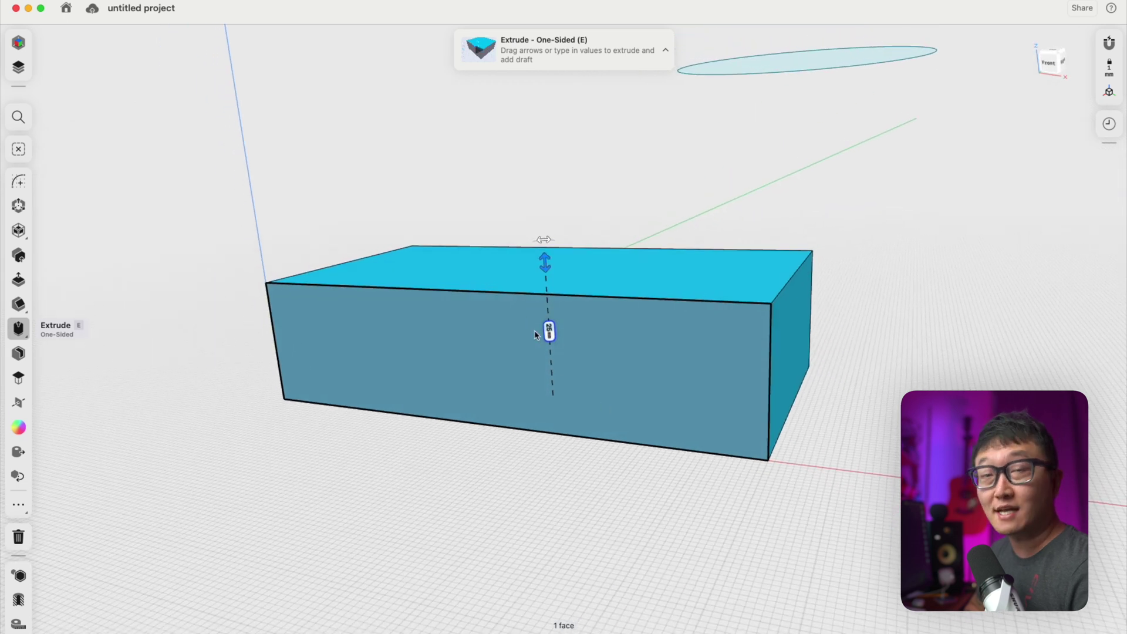
pyautogui.click(614, 209)
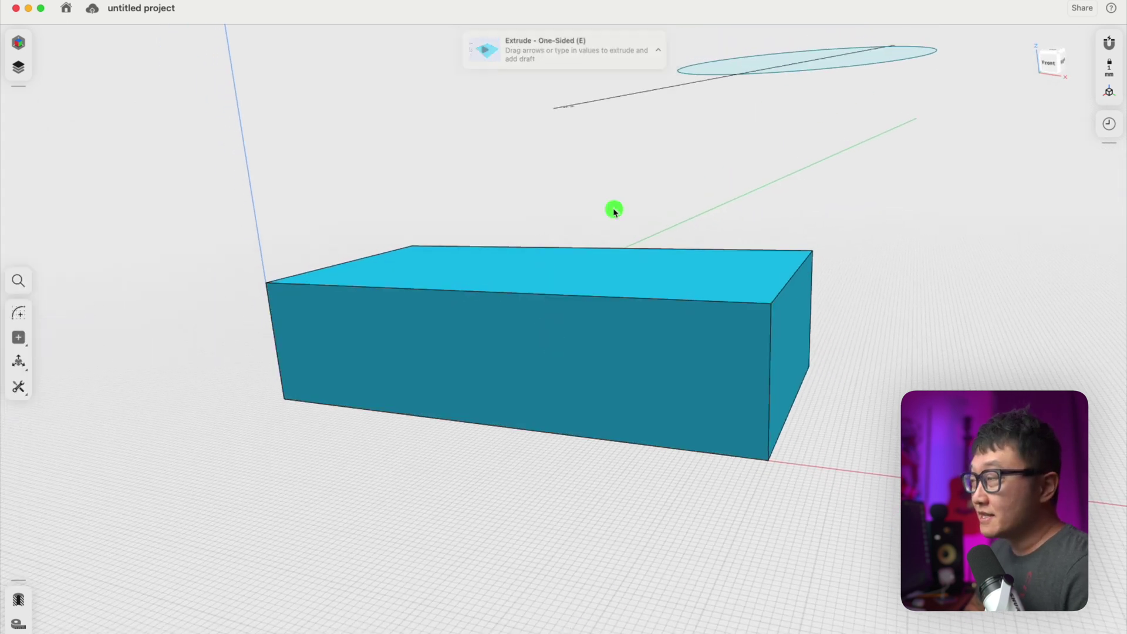
# Extrude the circle 57 mm downward into the box as a Union and select the merged body.
pyautogui.scroll(5, 646, 192)
pyautogui.scroll(8, 753, 171)
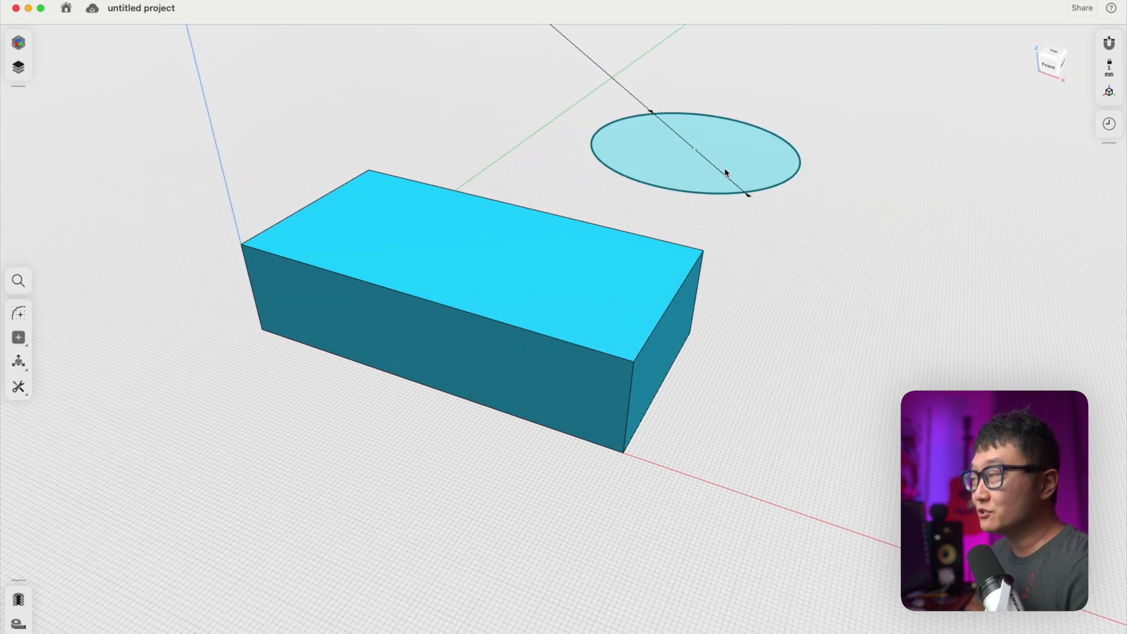
pyautogui.hscroll(-1, 690, 151)
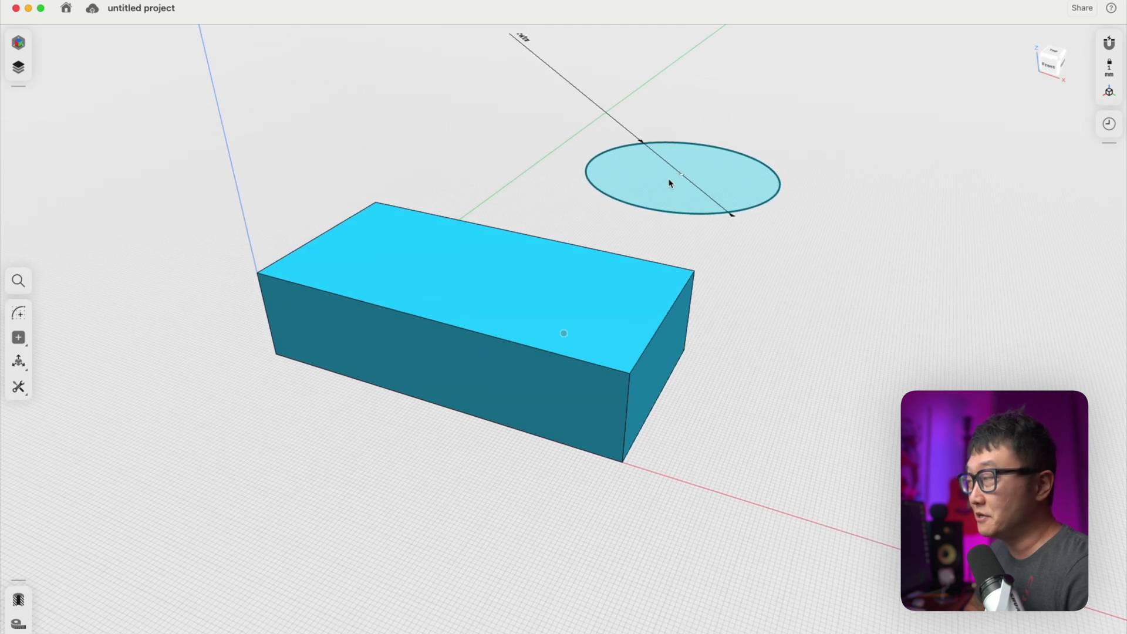
pyautogui.click(657, 183)
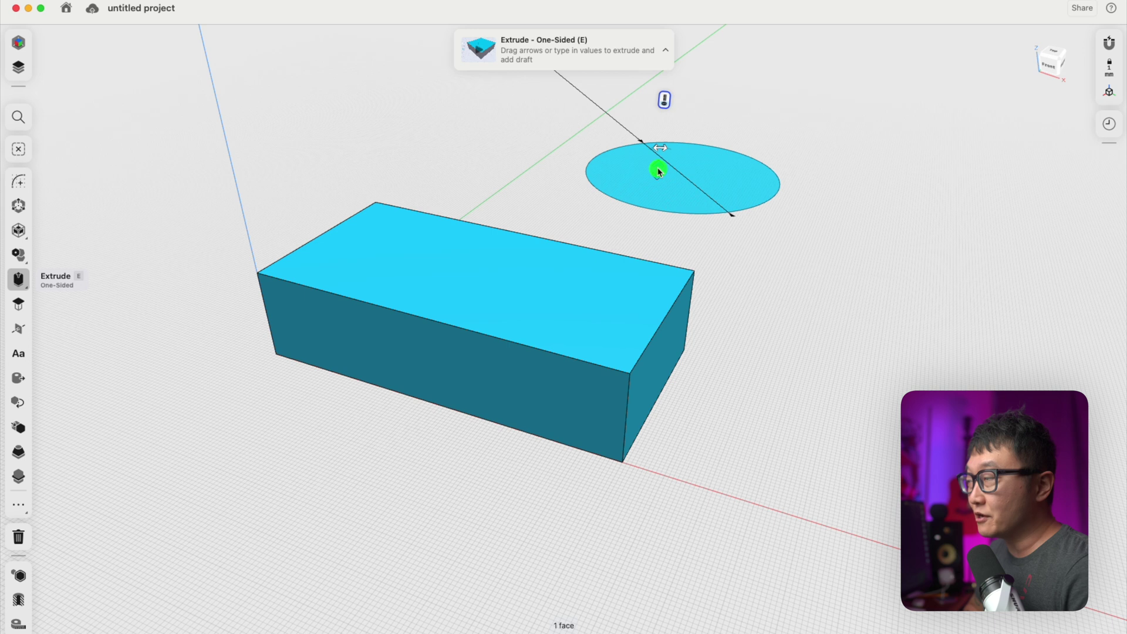
pyautogui.moveTo(659, 169); pyautogui.dragTo(641, 274)
pyautogui.scroll(-4, 651, 205)
pyautogui.scroll(-4, 642, 263)
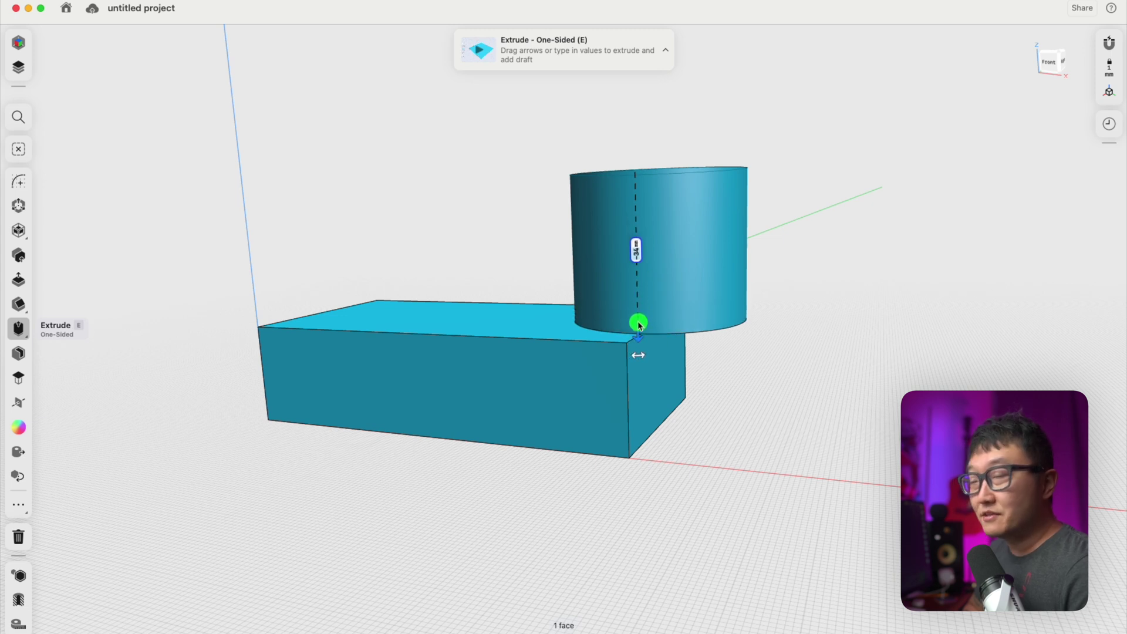
pyautogui.moveTo(639, 325); pyautogui.dragTo(640, 333)
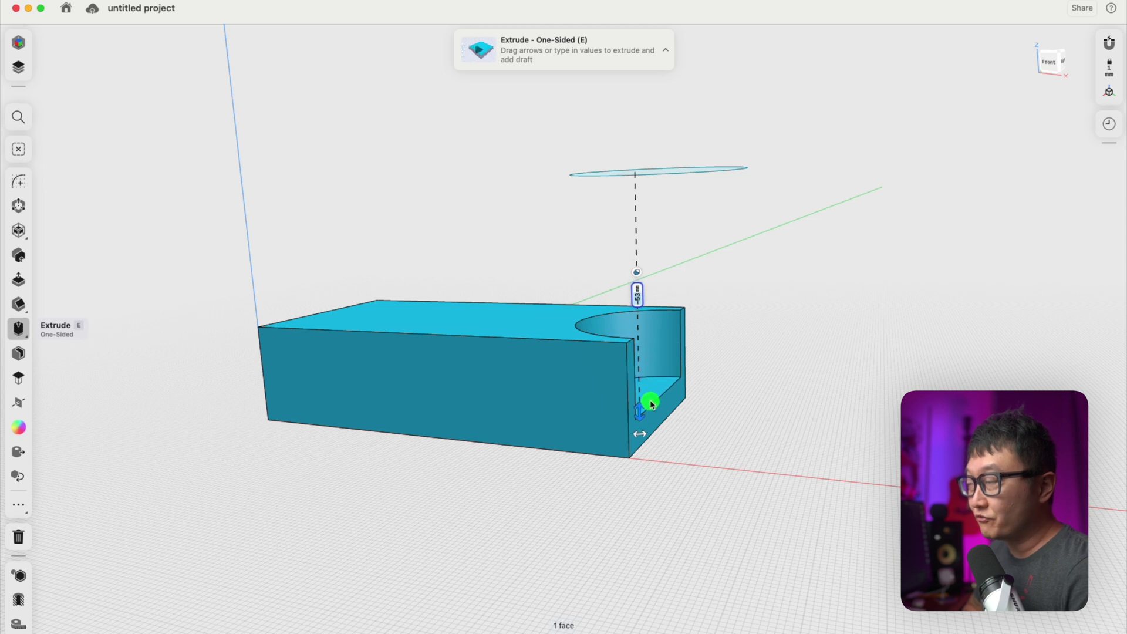
pyautogui.hscroll(5, 653, 251)
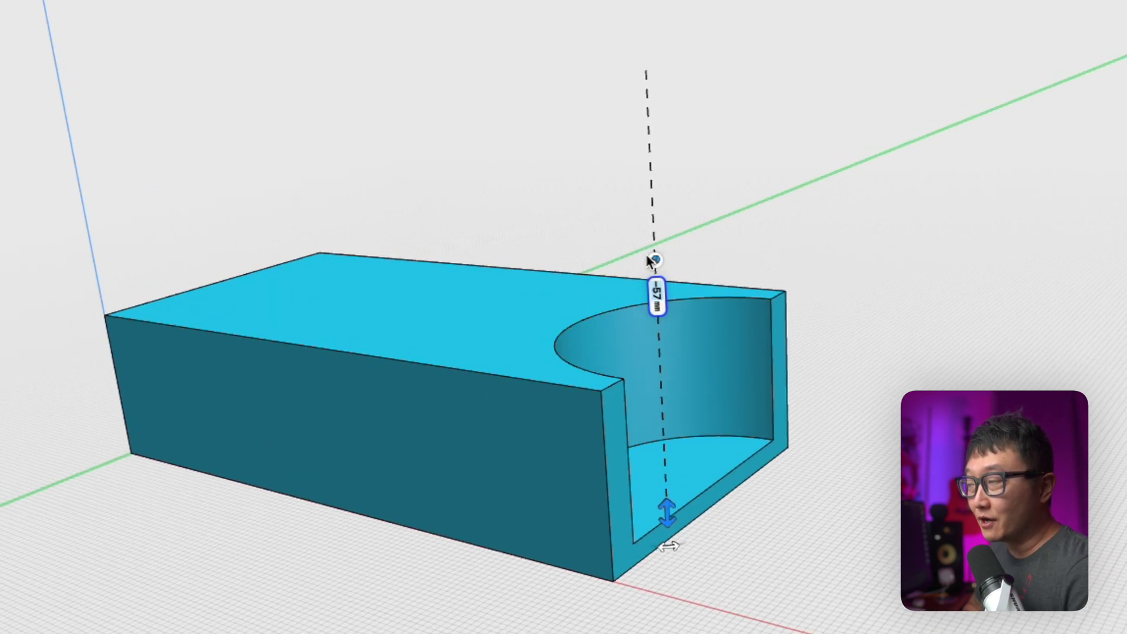
pyautogui.click(656, 260)
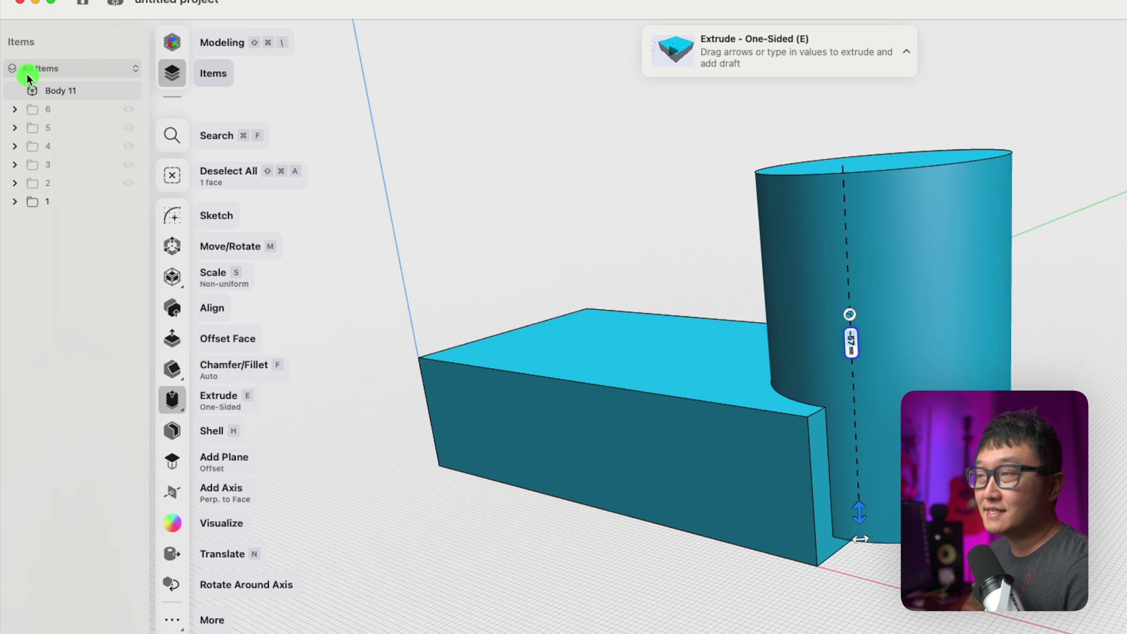
pyautogui.click(78, 93)
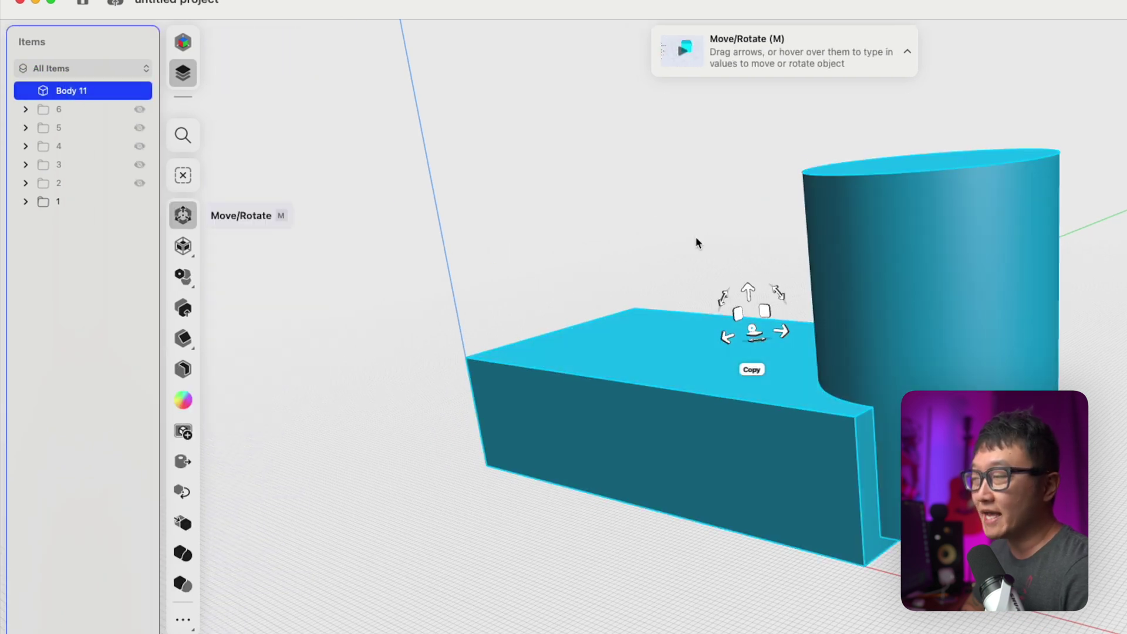
# Deselect the body and undo the circle's extrusion.
pyautogui.click(586, 274)
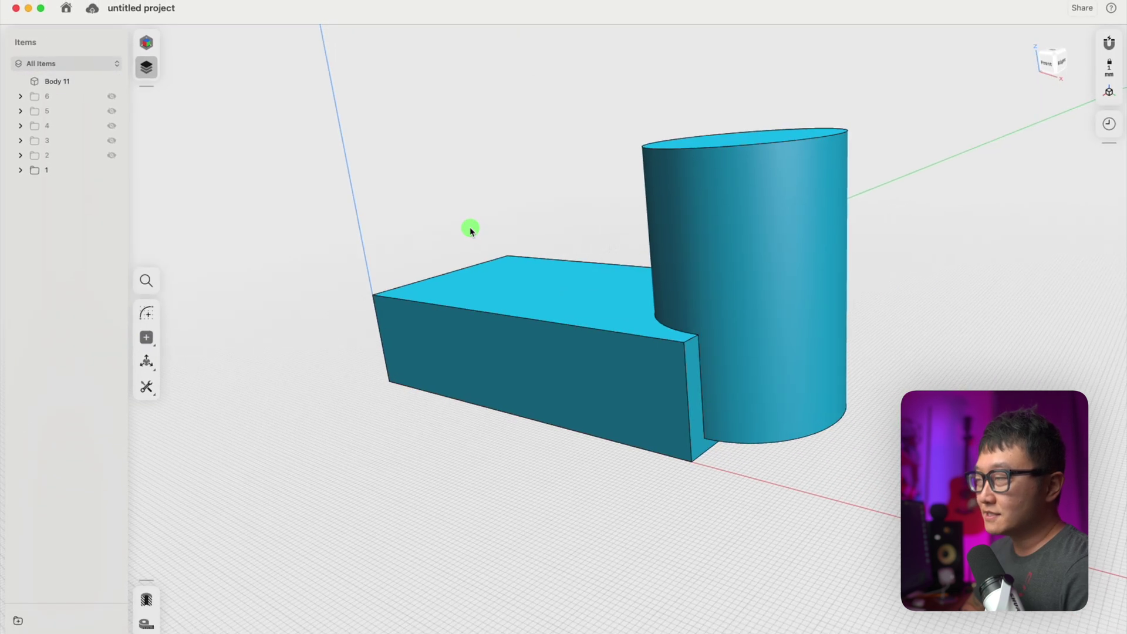
pyautogui.press('super+z')
pyautogui.press('super+z')
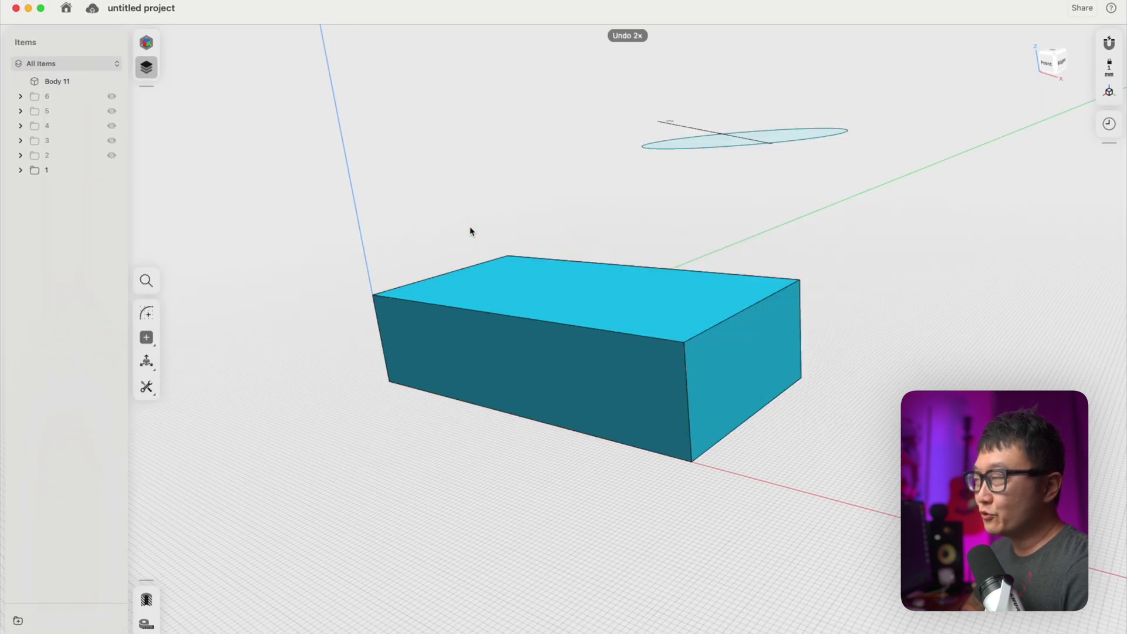
# Extrude the circle downward into the box again, trying the New Body result before switching it to Intersect.
pyautogui.click(716, 145)
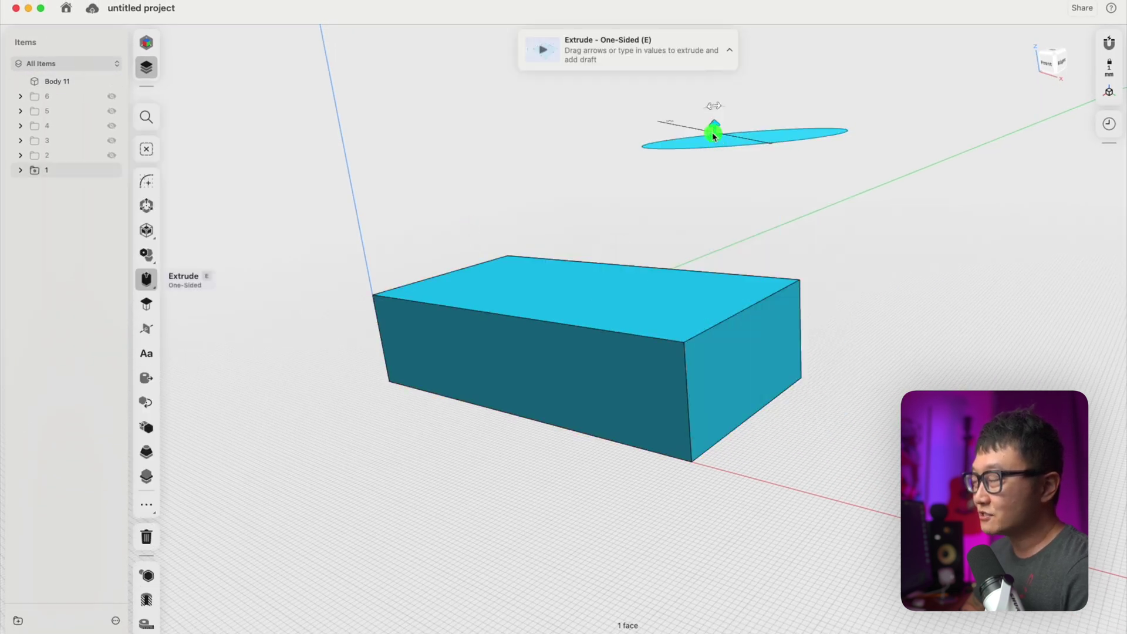
pyautogui.moveTo(713, 135); pyautogui.dragTo(725, 397)
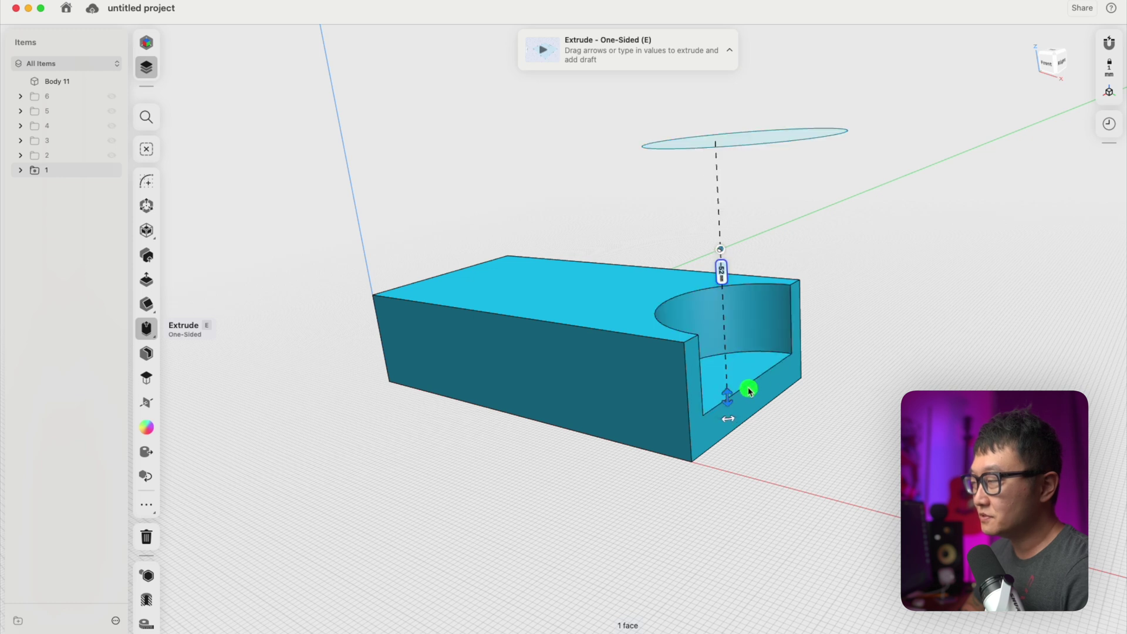
pyautogui.click(724, 256)
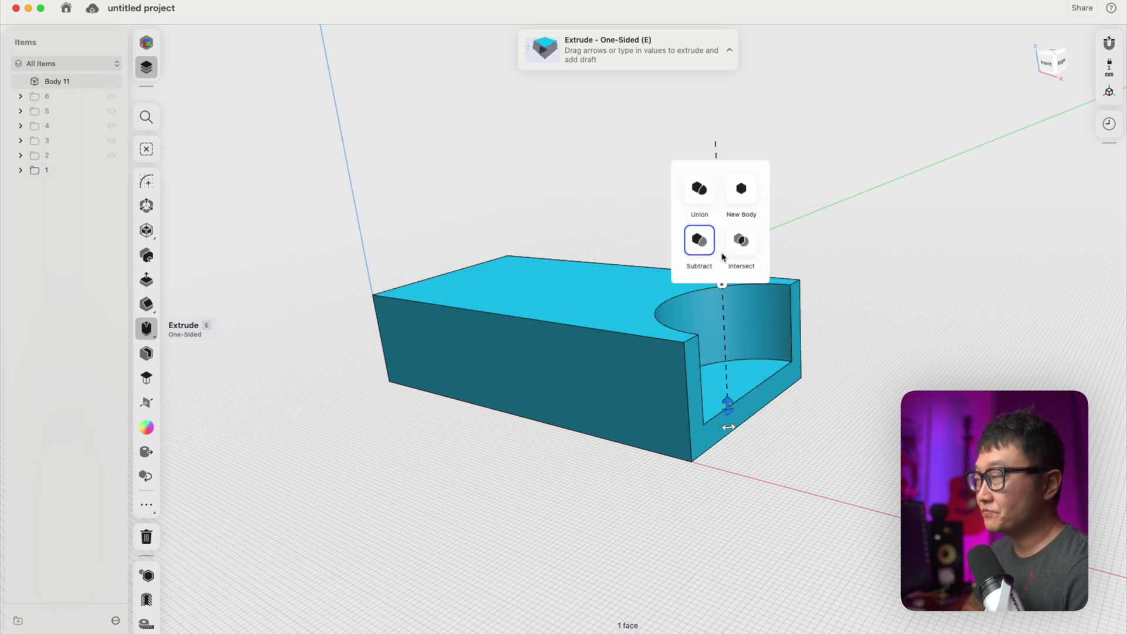
pyautogui.click(731, 200)
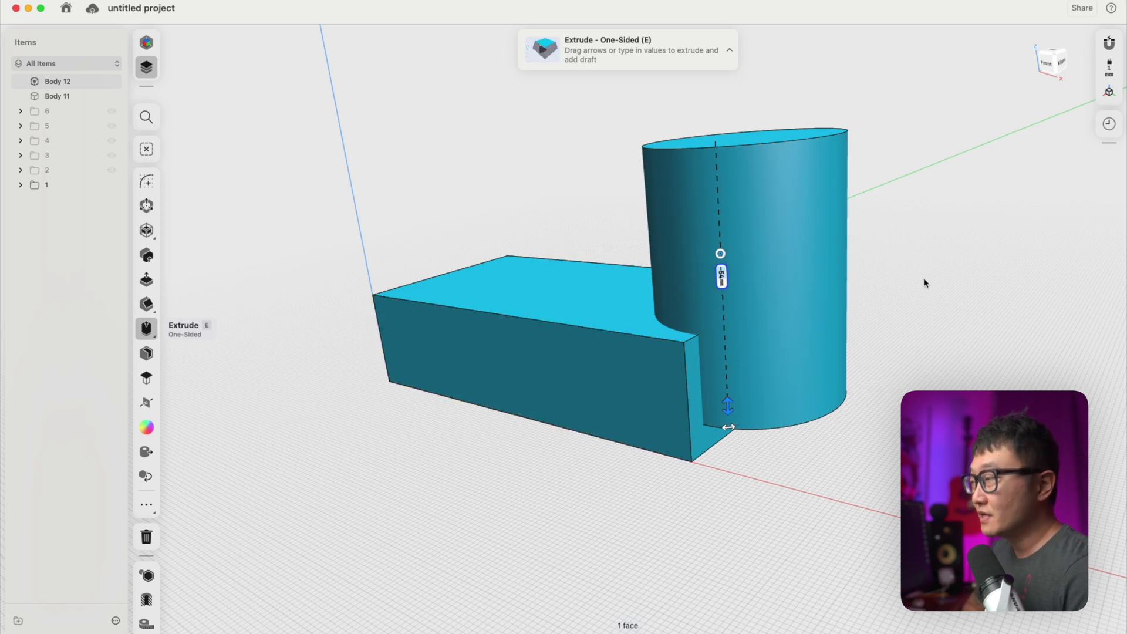
pyautogui.click(721, 255)
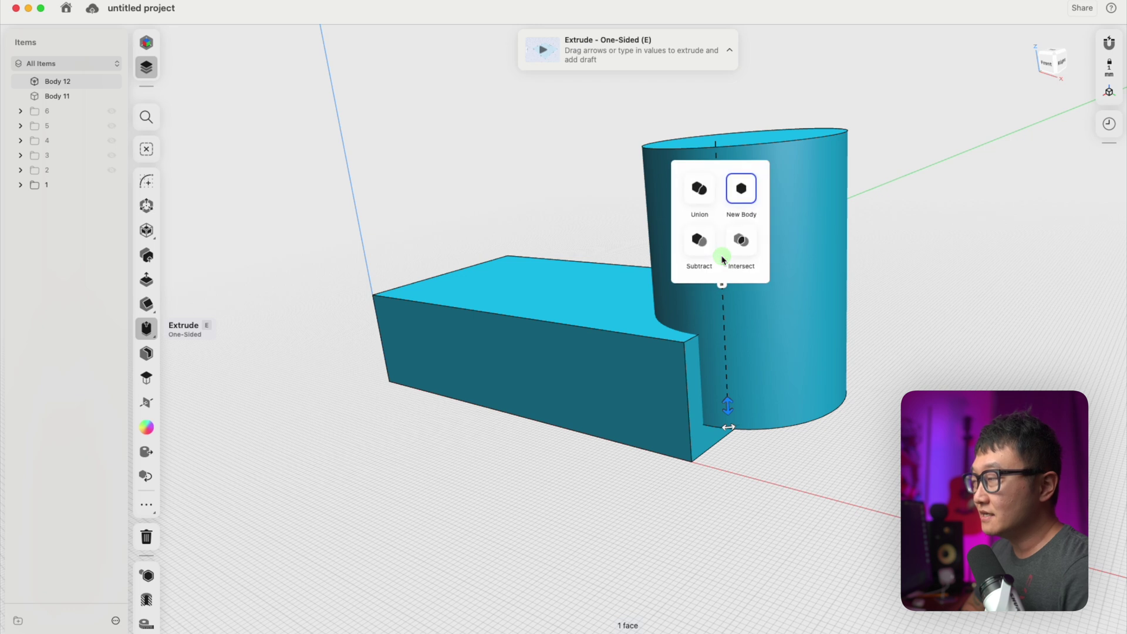
pyautogui.click(741, 240)
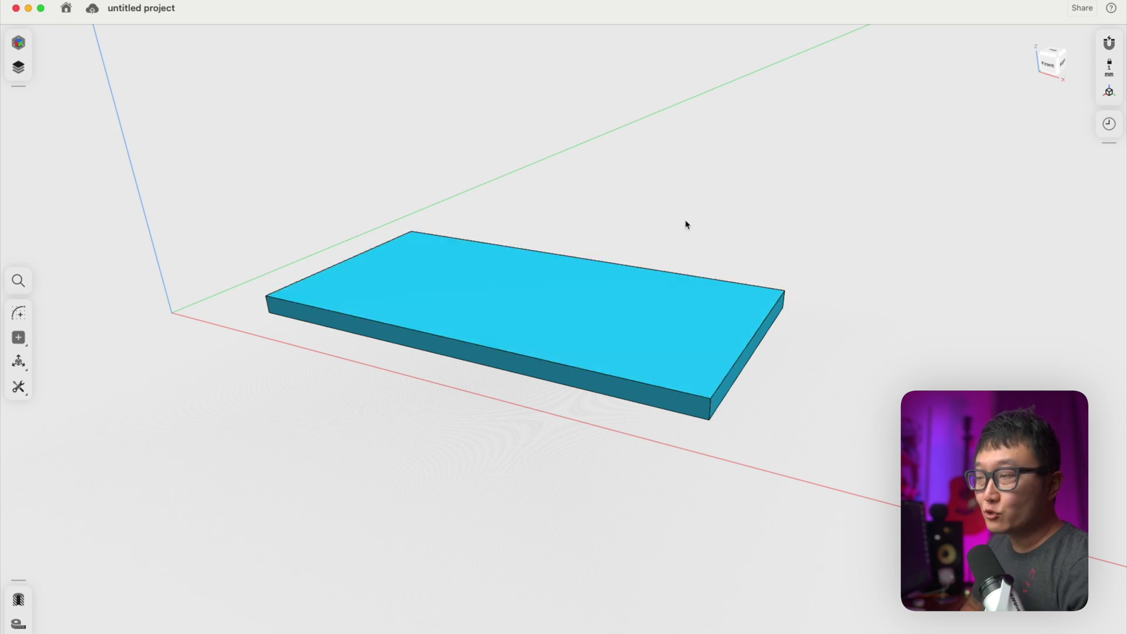
# Sketch a diagonal rectangle about 30 by 10 mm on the board's long side face, starting on its lower edge.
pyautogui.click(512, 376)
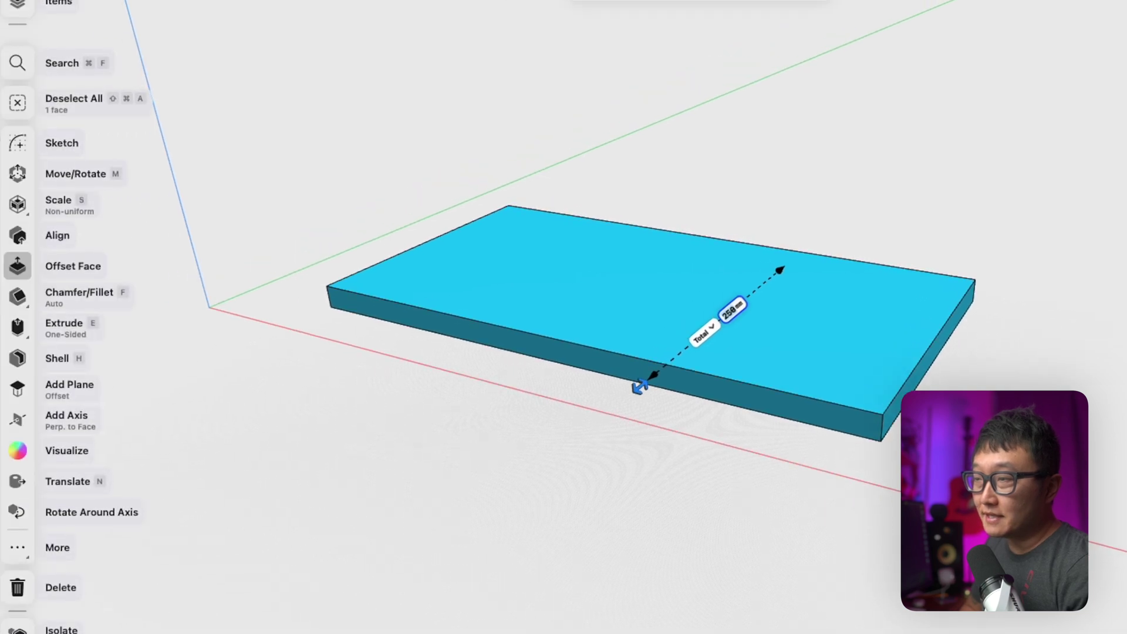
pyautogui.click(23, 151)
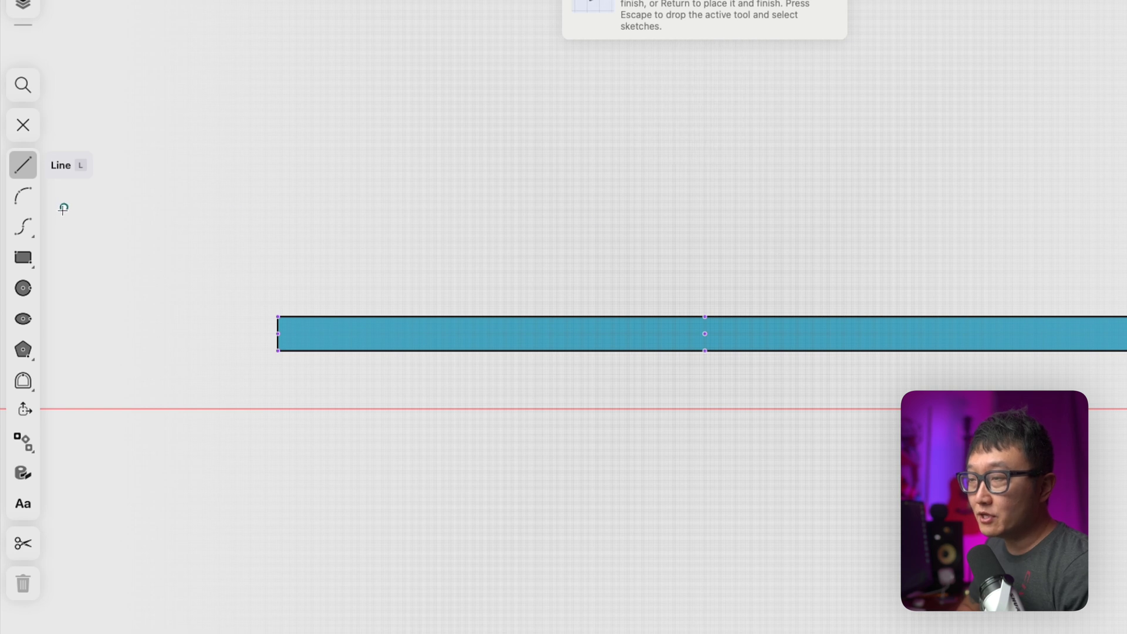
pyautogui.click(31, 259)
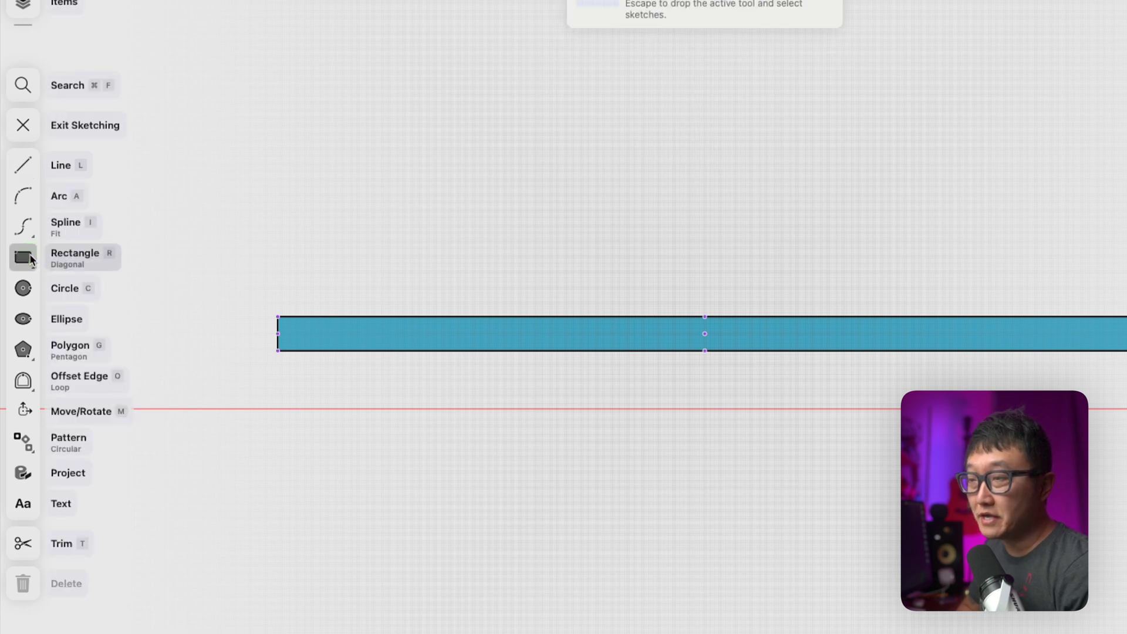
pyautogui.scroll(5, 355, 360)
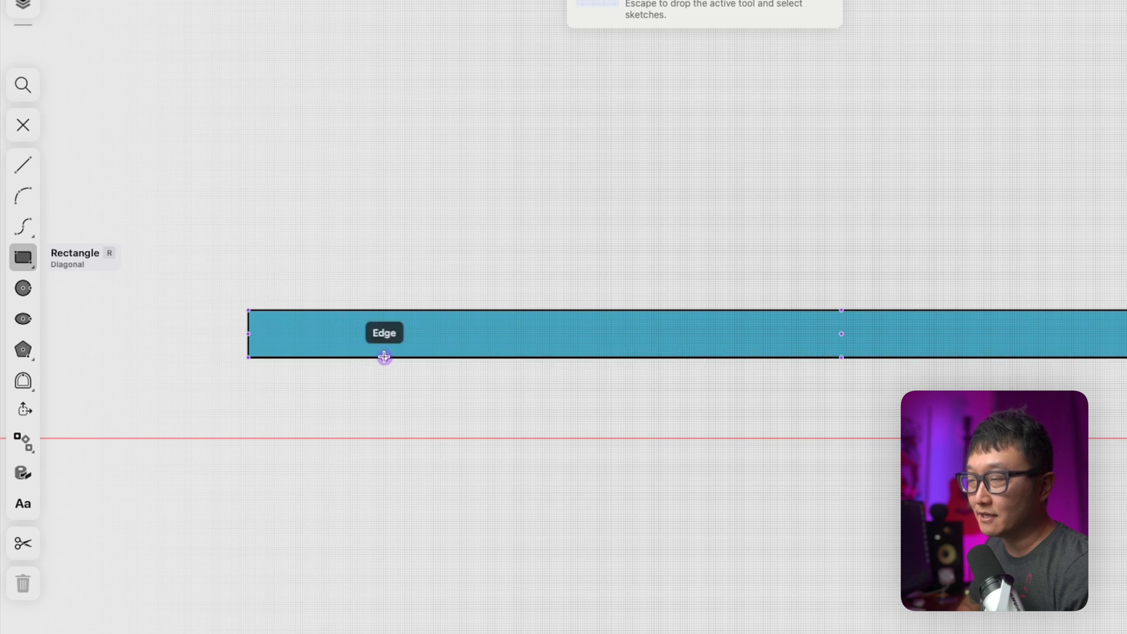
pyautogui.click(385, 358)
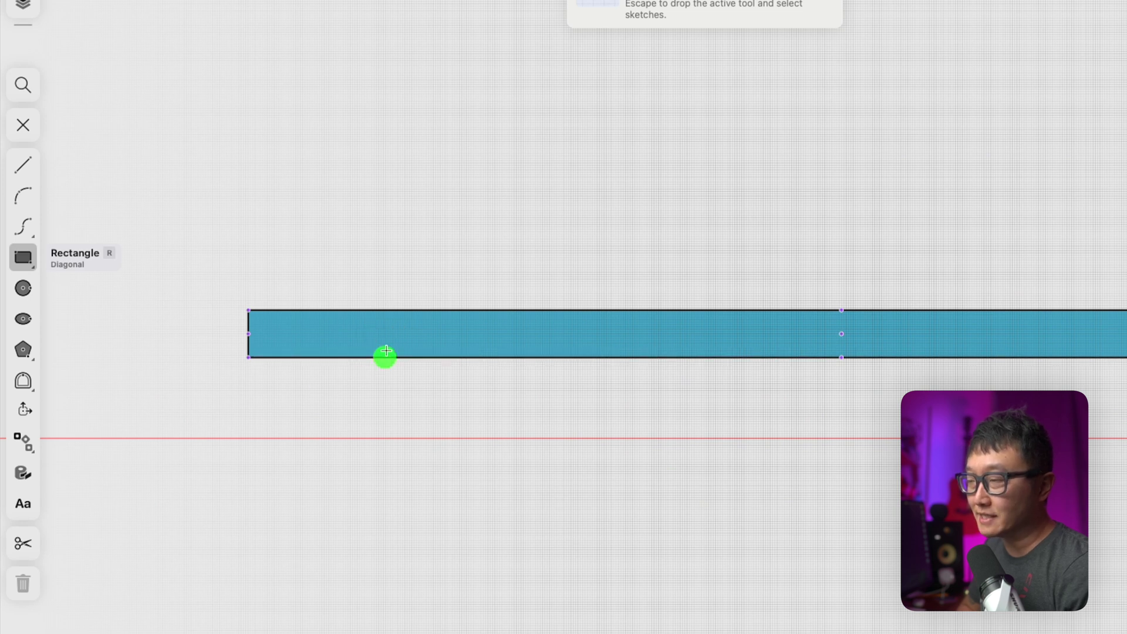
pyautogui.click(457, 334)
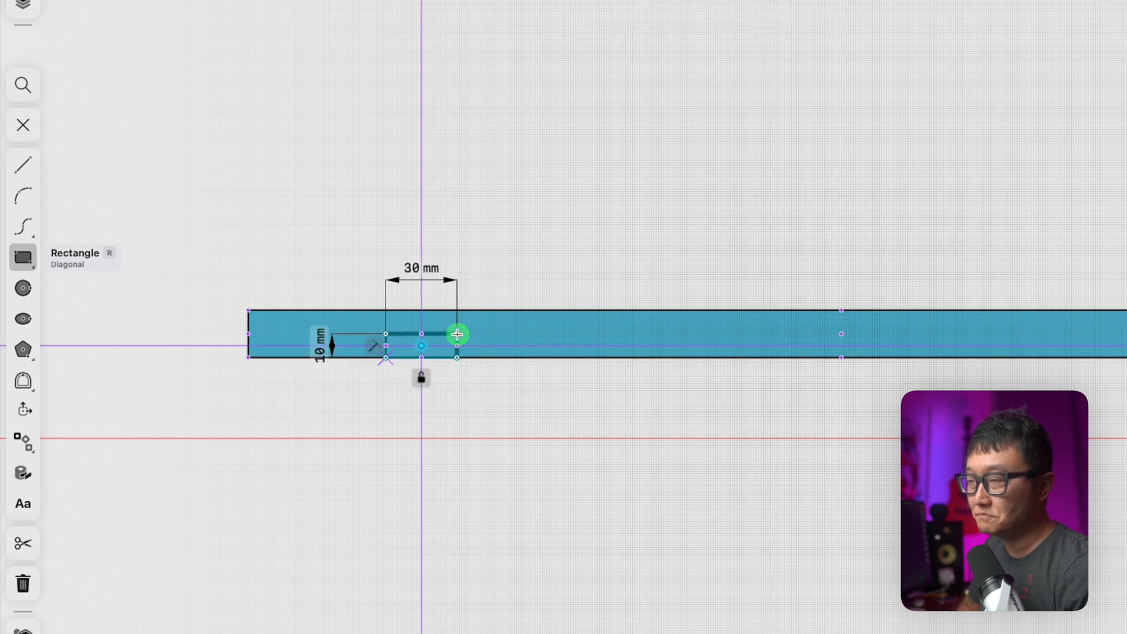
# Set the sketched rectangle's height to 6 mm and its width to 20 mm.
pyautogui.click(320, 341)
pyautogui.write('6')
pyautogui.press('Return')
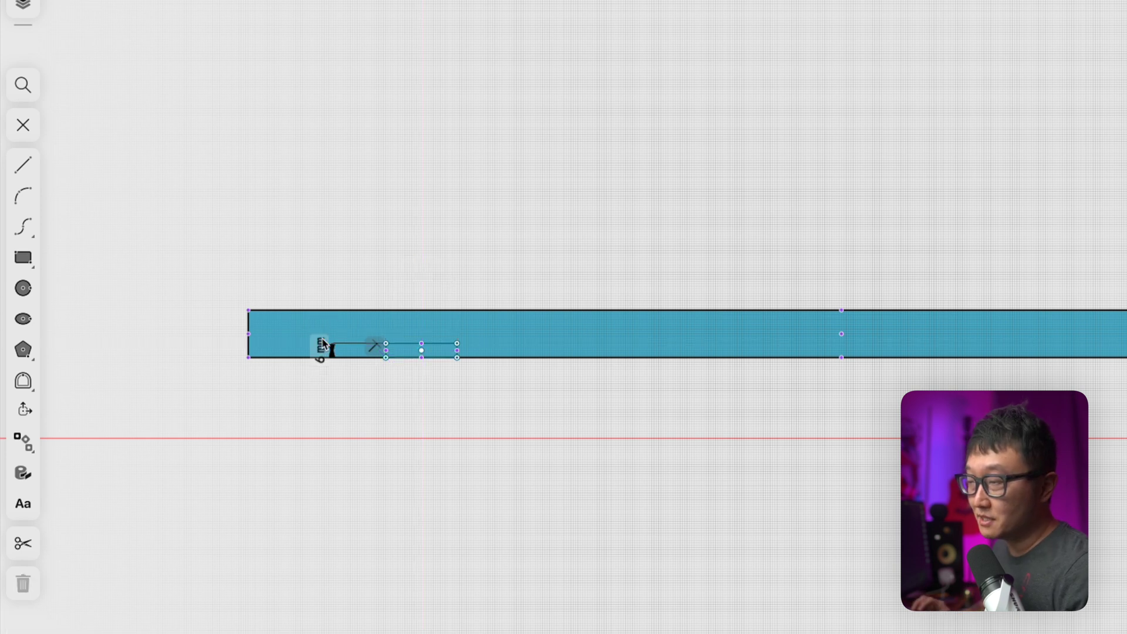
pyautogui.click(403, 345)
pyautogui.click(424, 278)
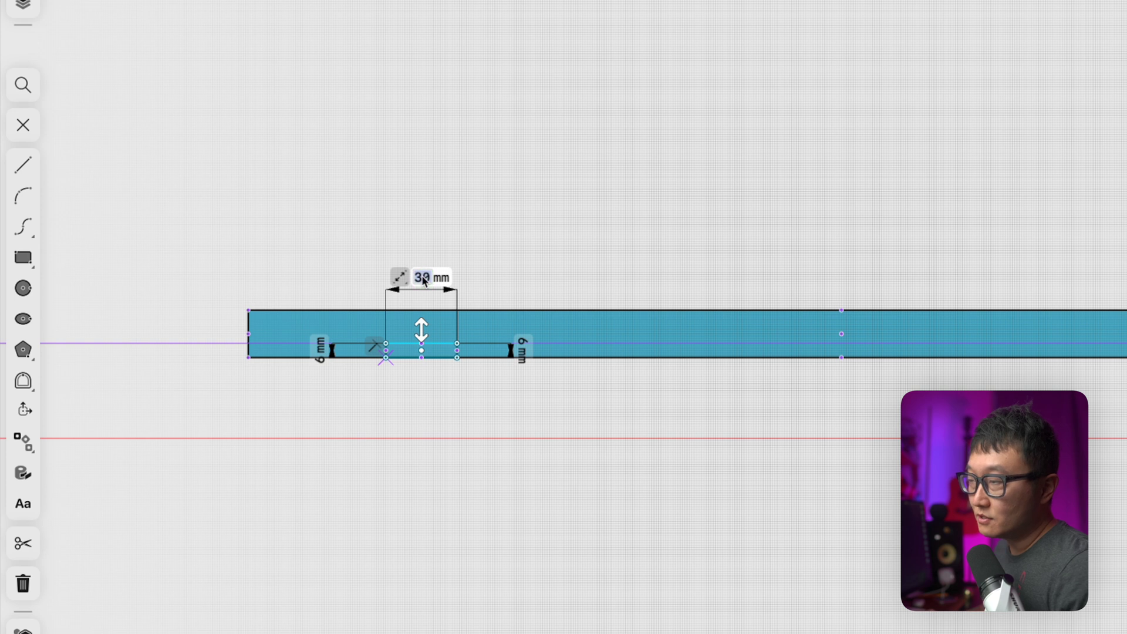
pyautogui.write('20')
pyautogui.press('Return')
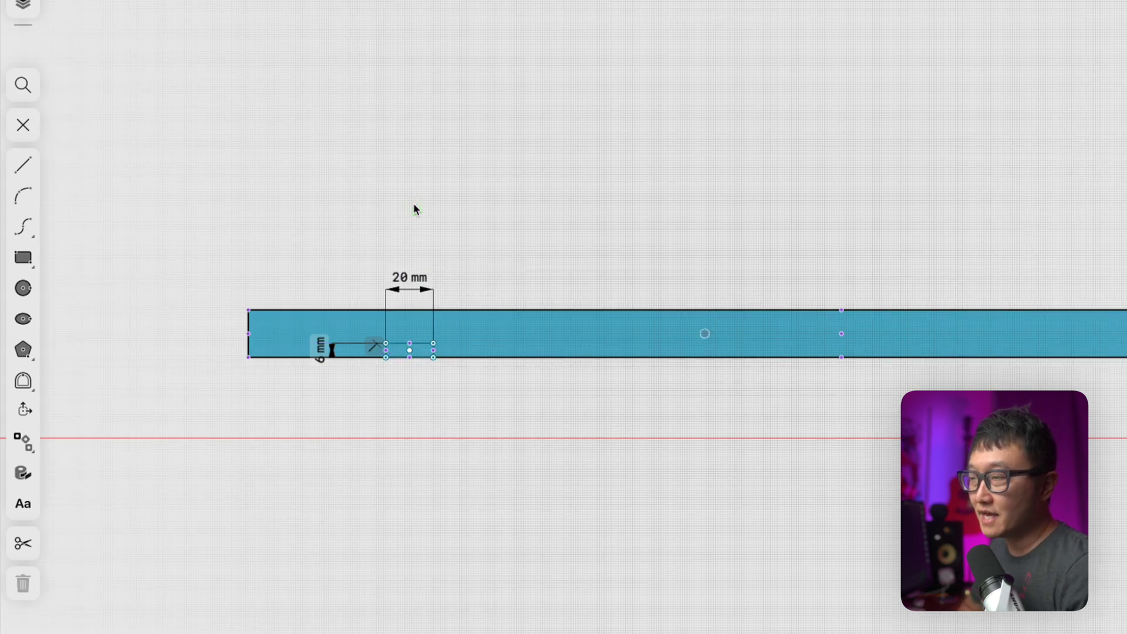
# Extrude the 20 by 6 mm rectangle about 256 mm inward through the board, cutting a groove across its underside.
pyautogui.scroll(-3, 413, 203)
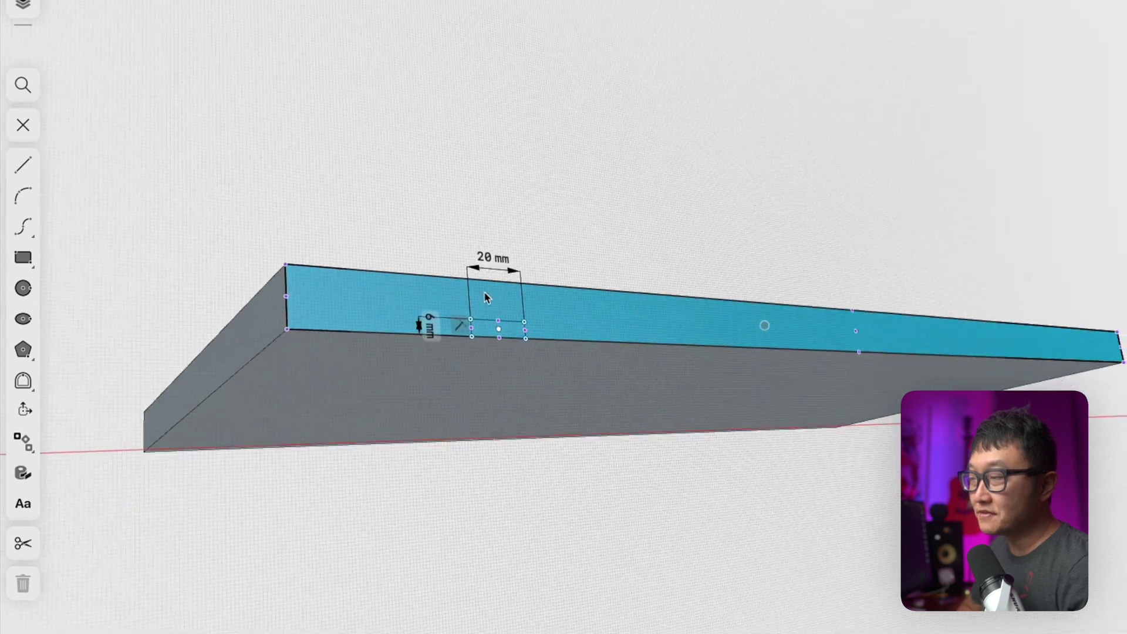
pyautogui.click(561, 291)
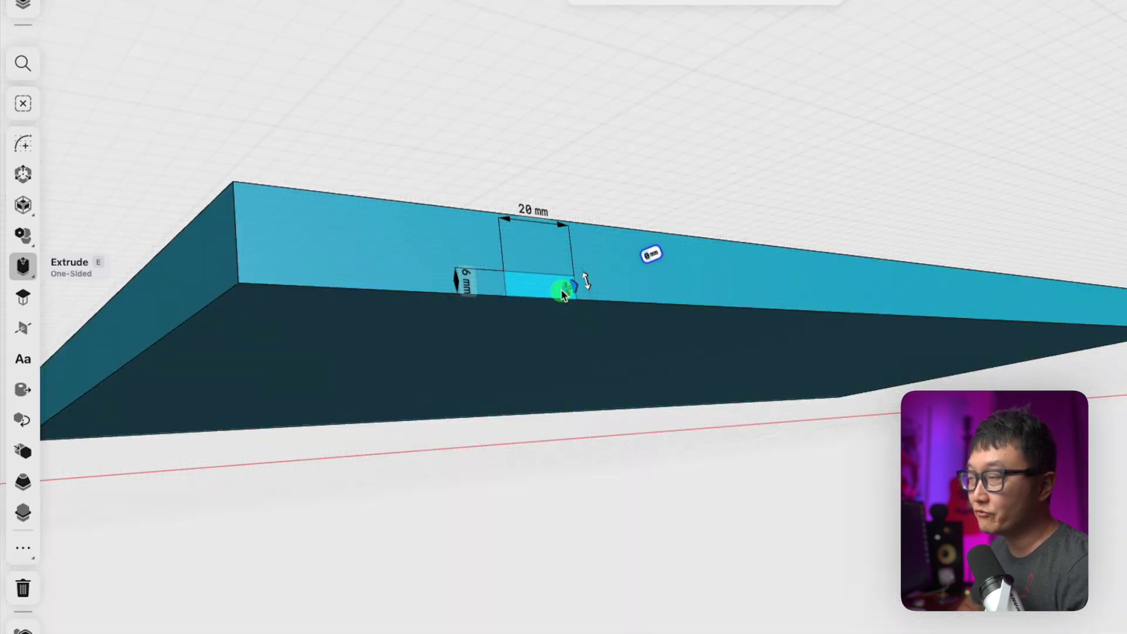
pyautogui.moveTo(578, 292); pyautogui.dragTo(814, 264, button='middle')
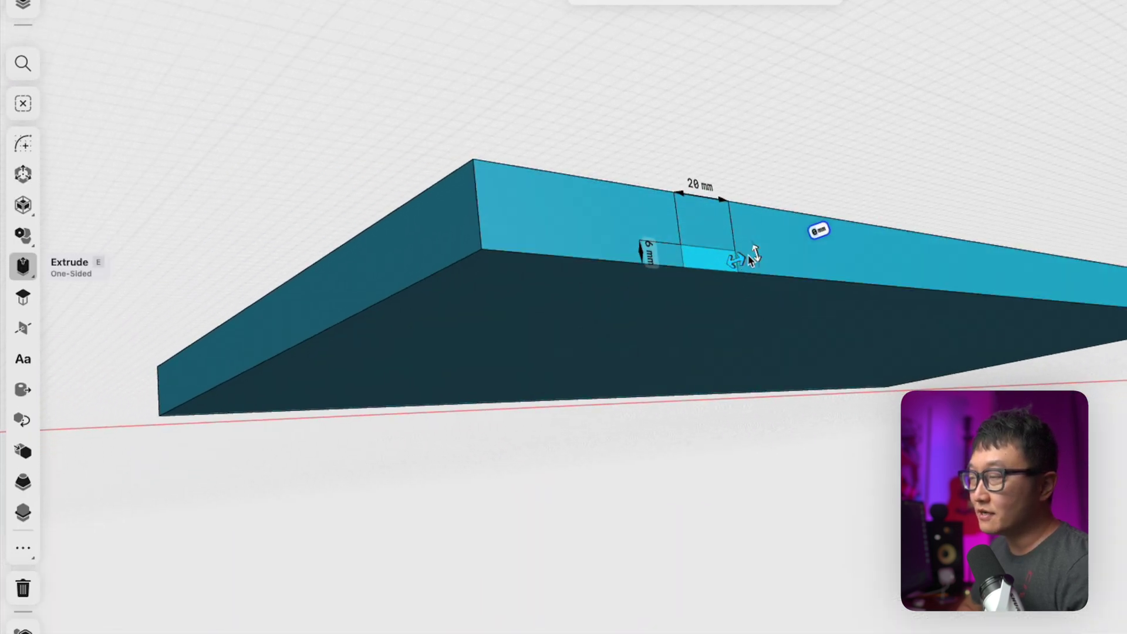
pyautogui.moveTo(740, 259); pyautogui.dragTo(344, 435)
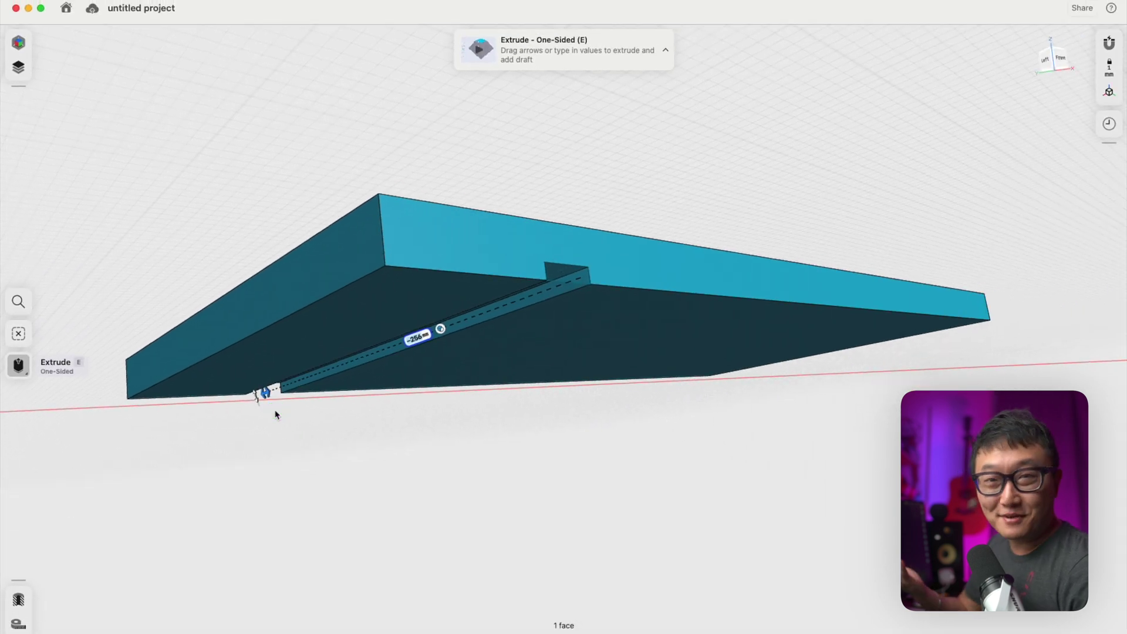
pyautogui.click(302, 423)
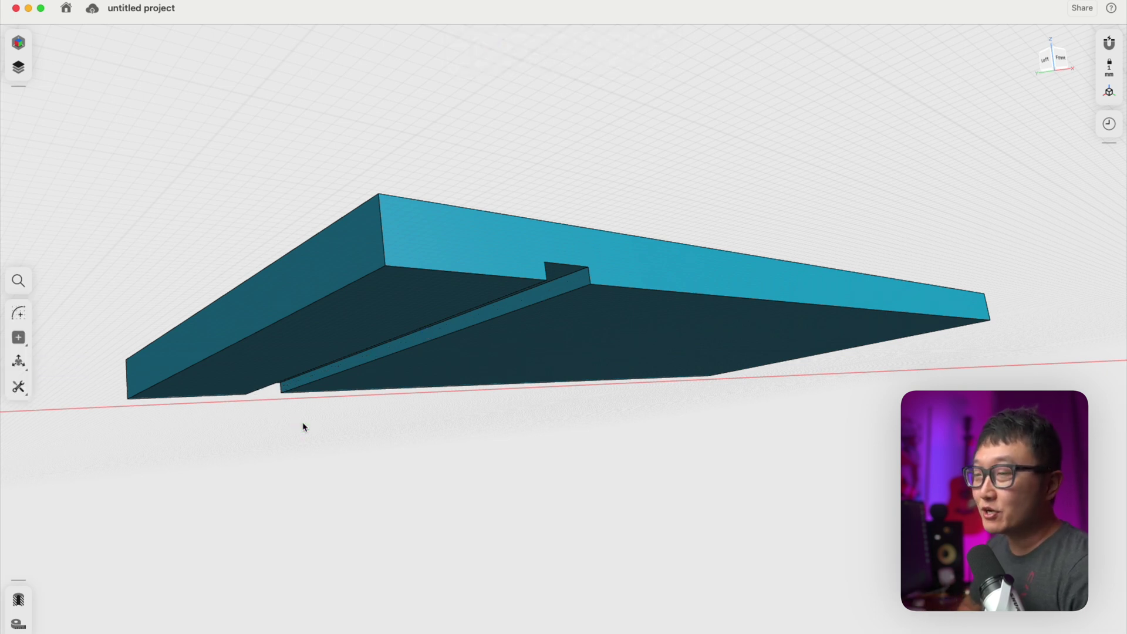
pyautogui.click(509, 350)
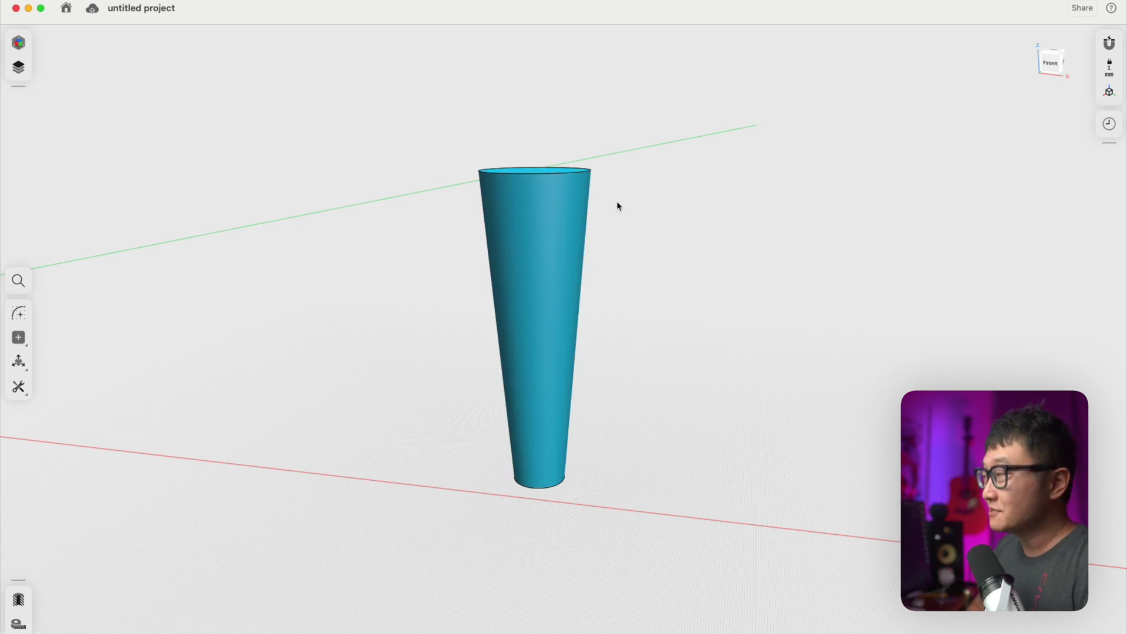
# Start an Offset construction plane based on the YZ plane at the origin.
pyautogui.click(1050, 69)
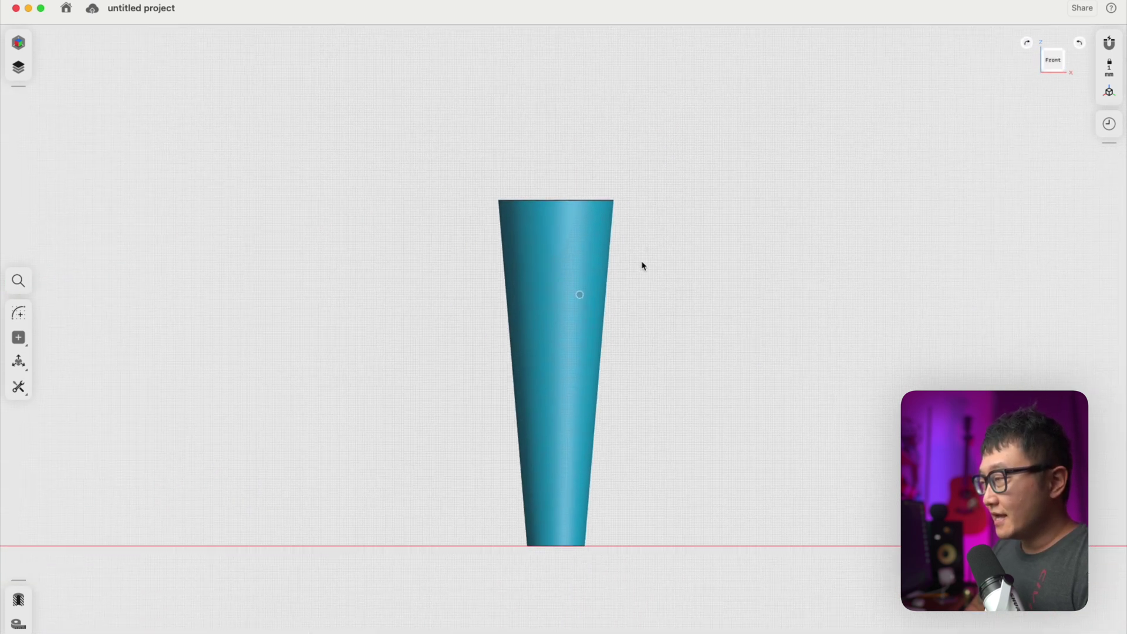
pyautogui.scroll(3, 643, 266)
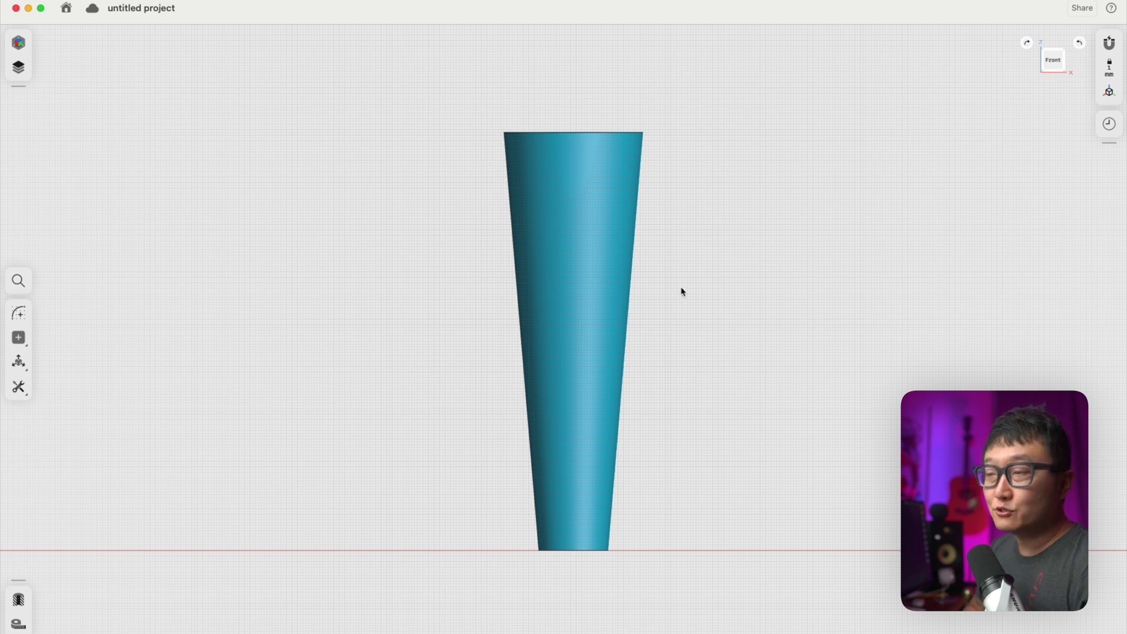
pyautogui.click(19, 343)
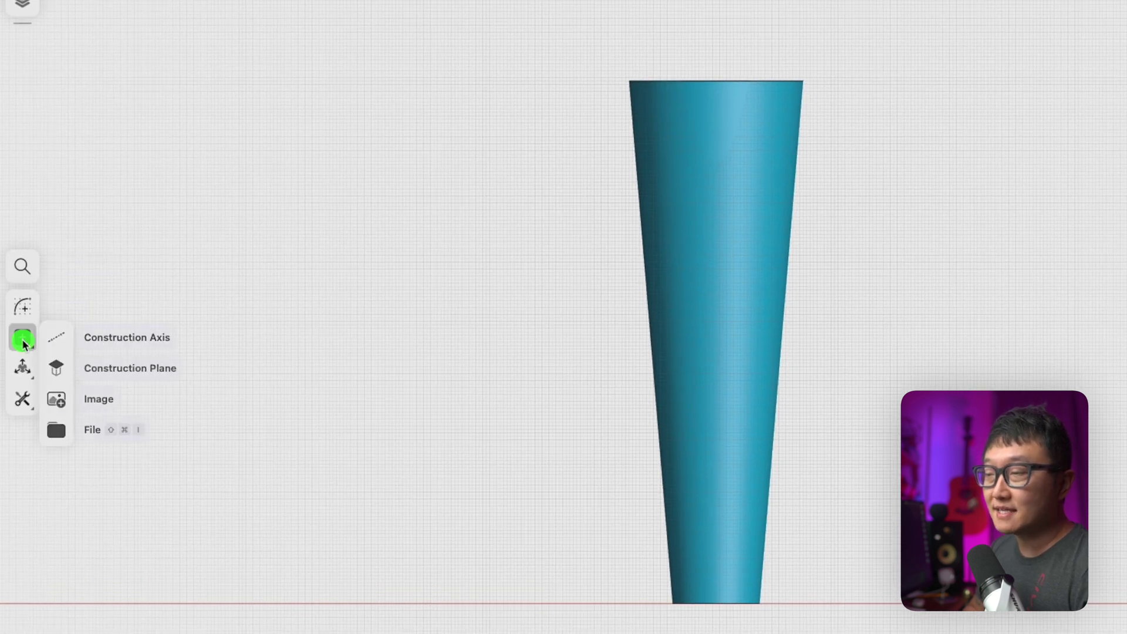
pyautogui.click(56, 370)
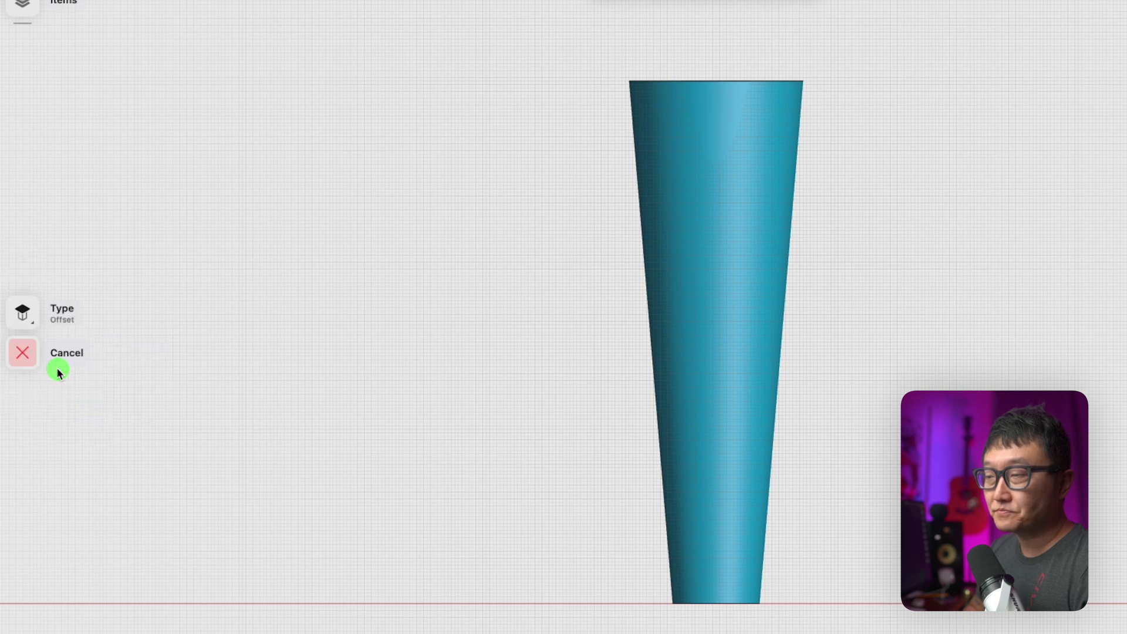
pyautogui.click(21, 316)
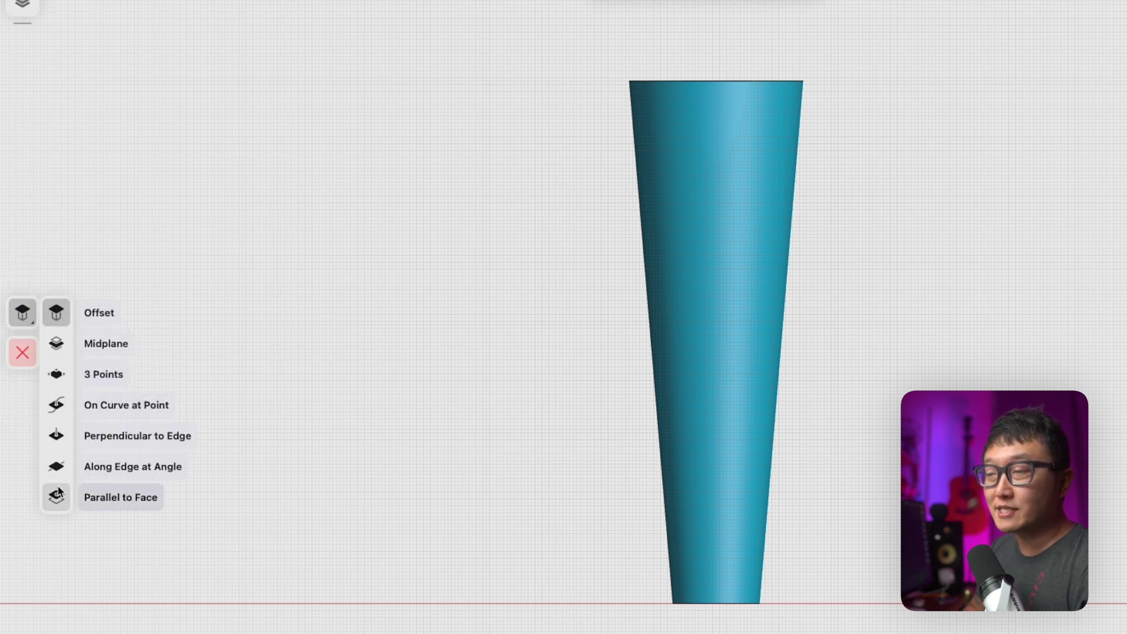
pyautogui.click(64, 318)
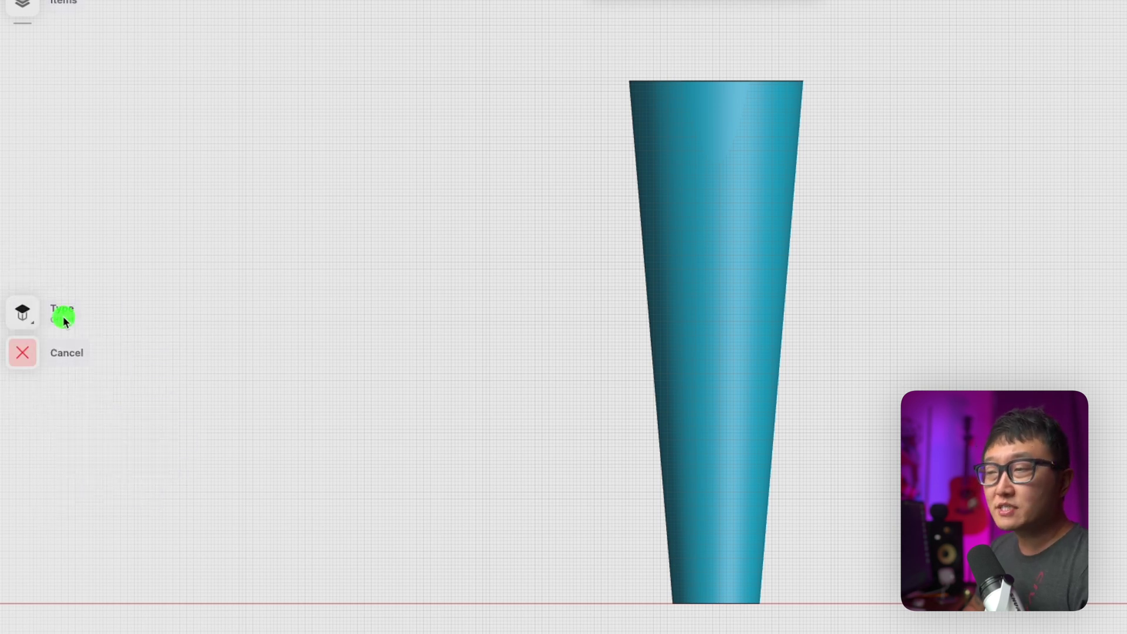
pyautogui.scroll(-6, 63, 317)
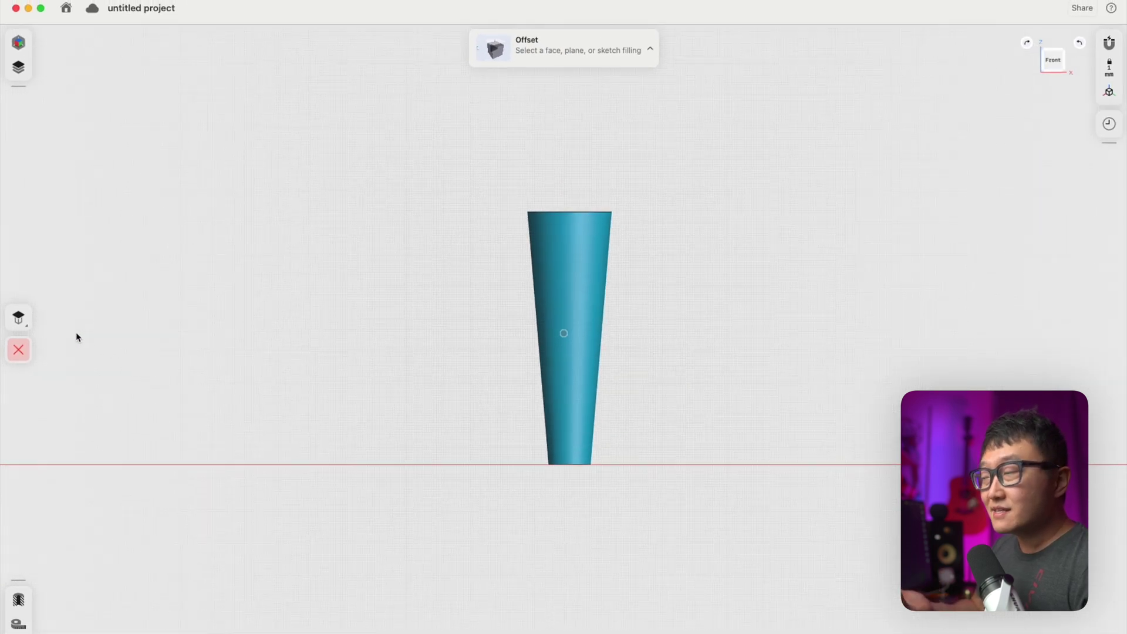
pyautogui.hscroll(5, 76, 337)
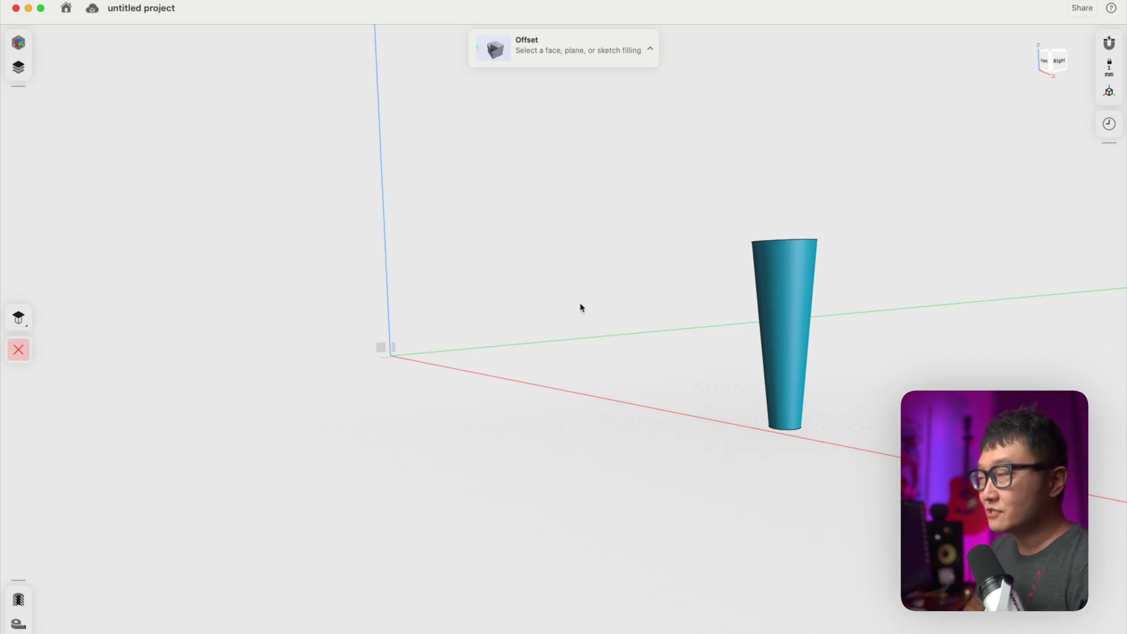
pyautogui.scroll(5, 385, 360)
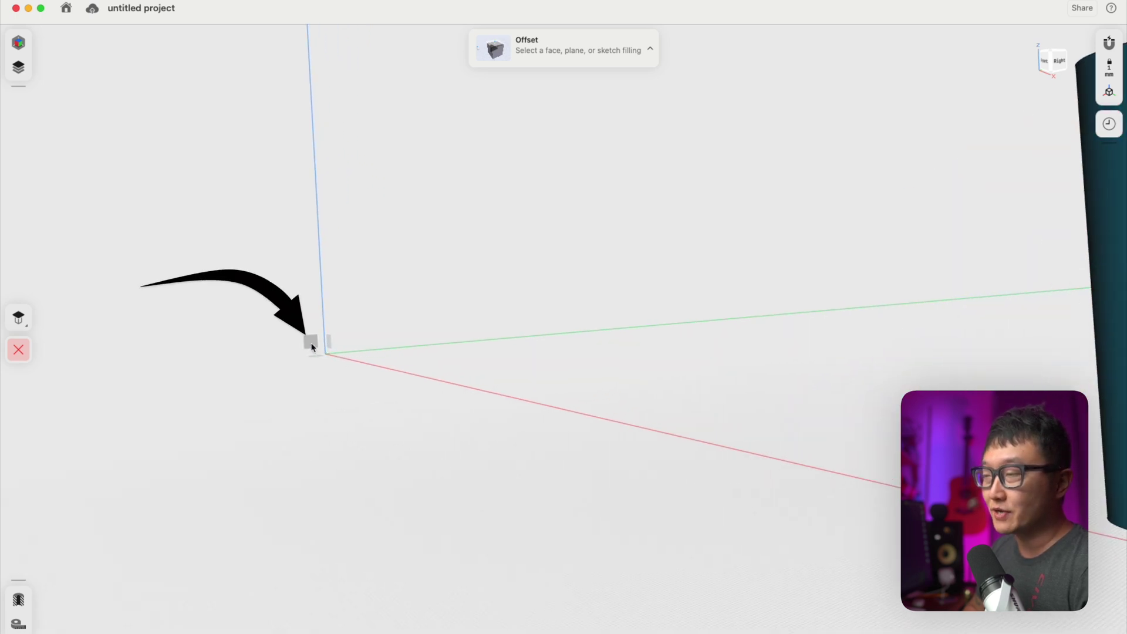
pyautogui.click(311, 343)
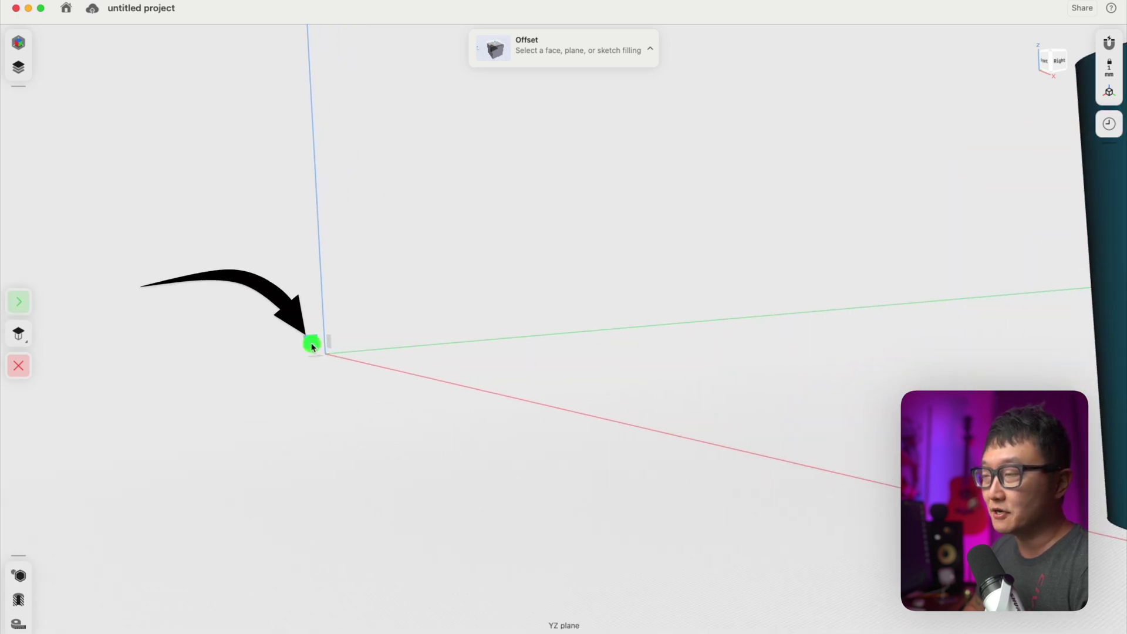
pyautogui.click(19, 302)
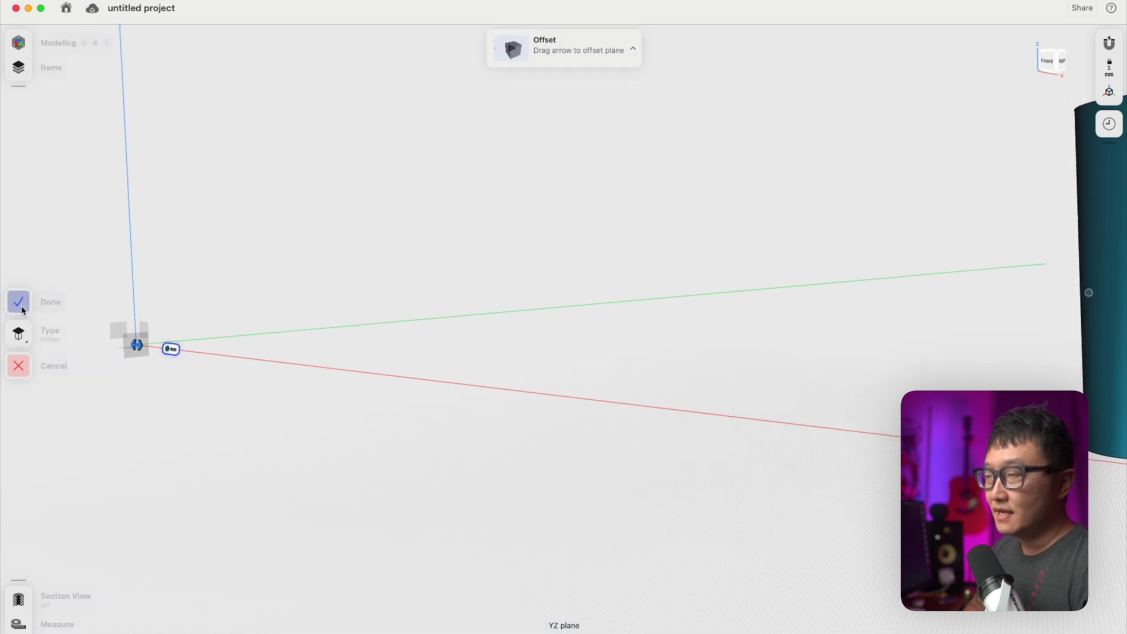
# Offset the construction plane along the X axis until it sits just outside the tapered leg's widest edge, and accept it.
pyautogui.moveTo(212, 352); pyautogui.dragTo(474, 376)
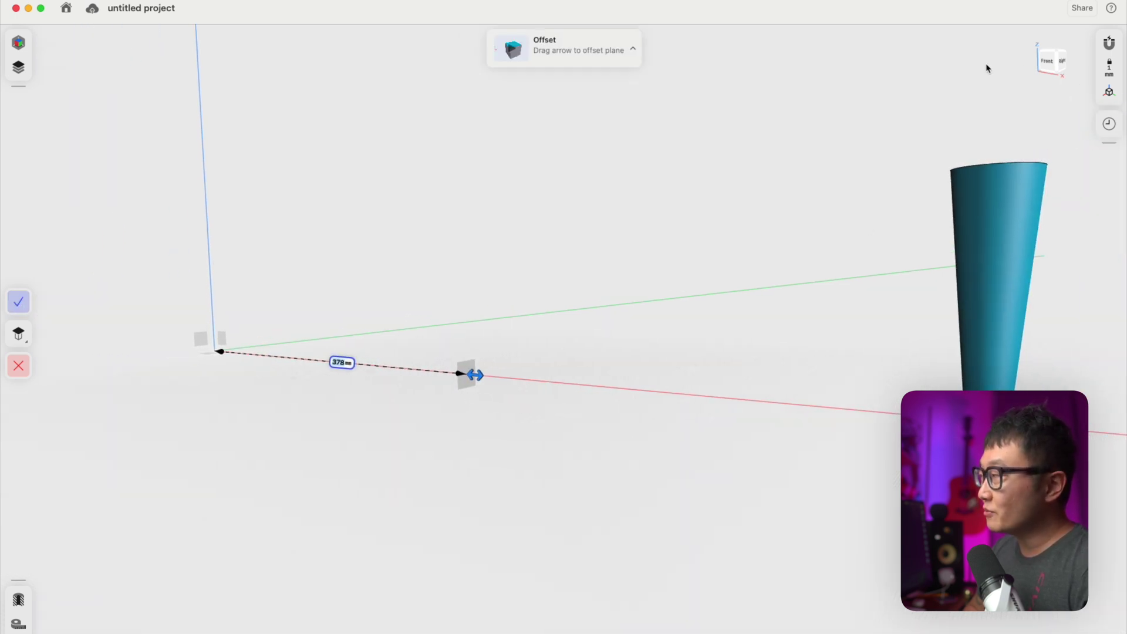
pyautogui.click(1047, 65)
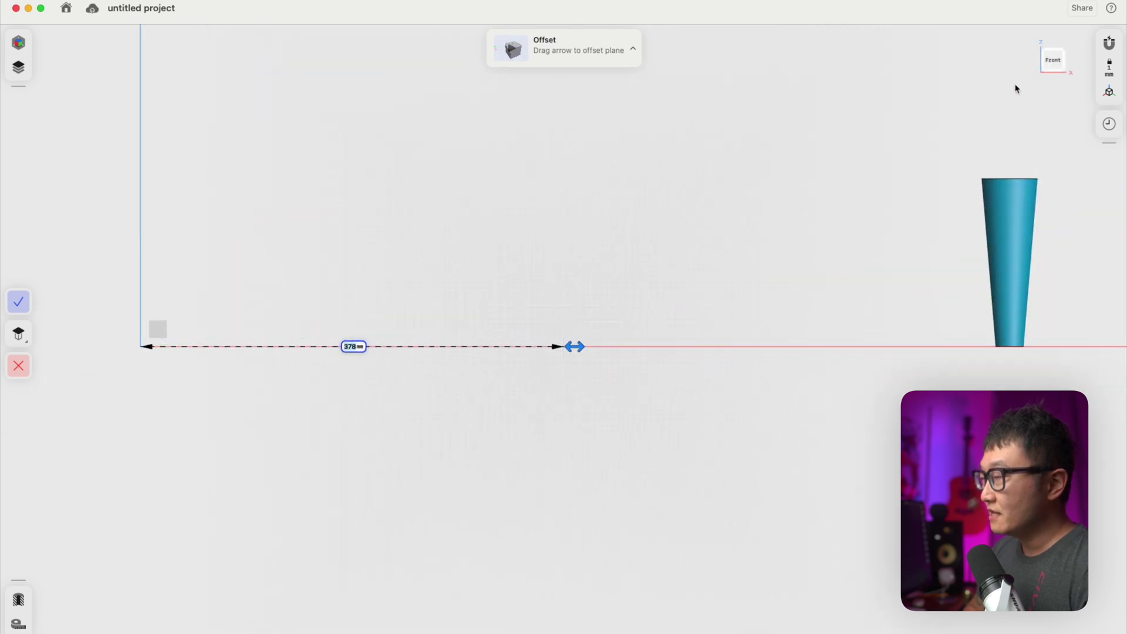
pyautogui.moveTo(377, 348); pyautogui.dragTo(852, 346)
pyautogui.scroll(3, 848, 345)
pyautogui.scroll(2, 848, 345)
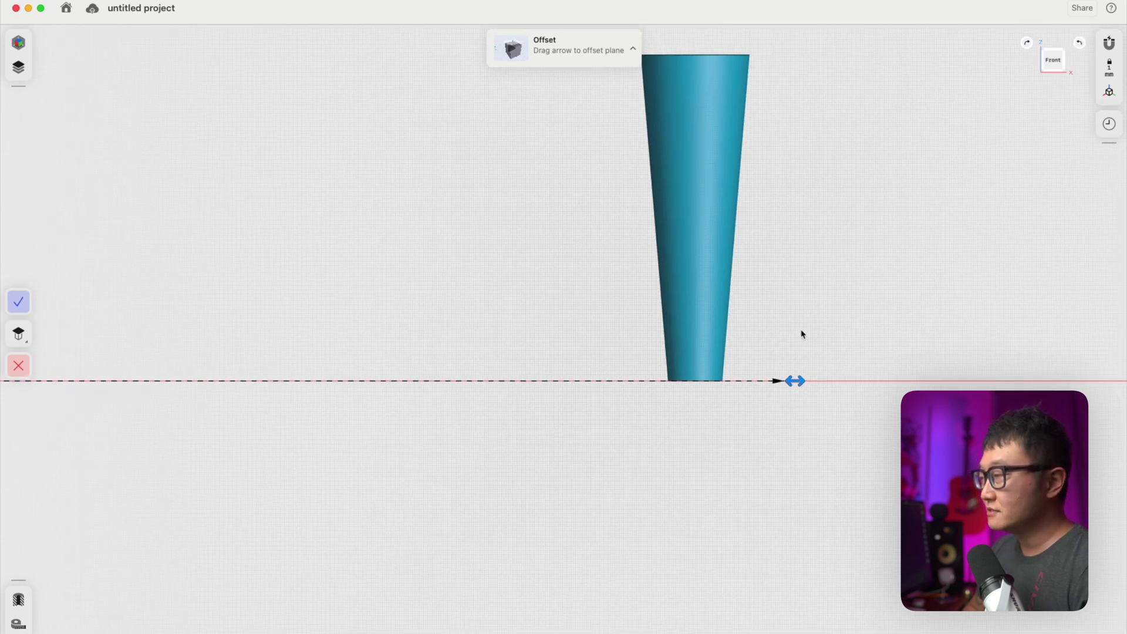
pyautogui.scroll(4, 802, 334)
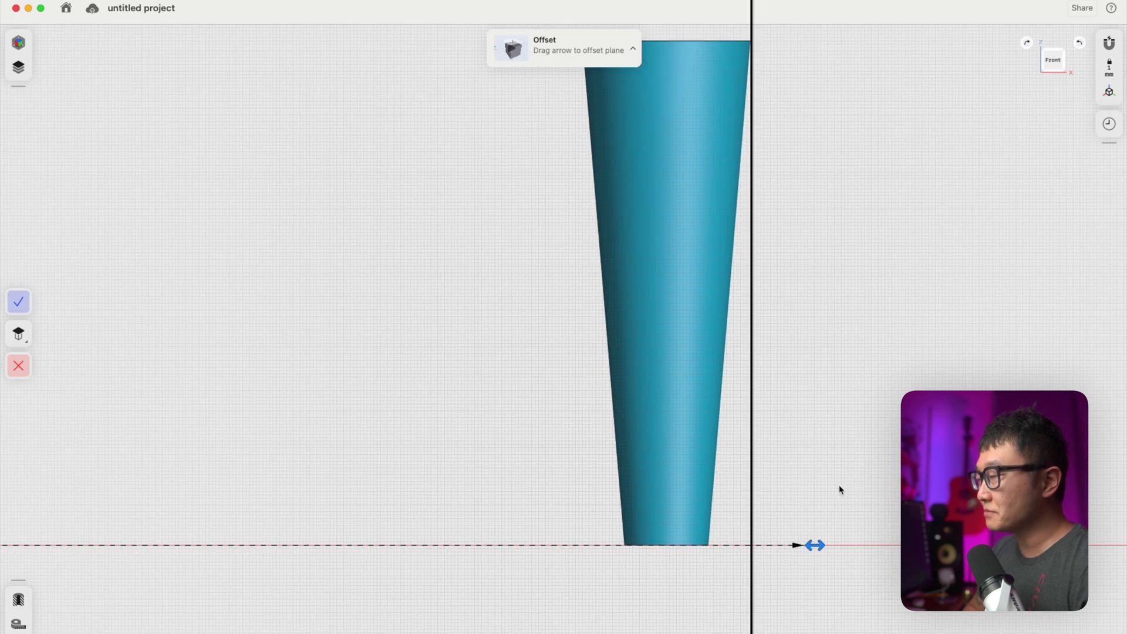
pyautogui.moveTo(815, 546); pyautogui.dragTo(805, 544)
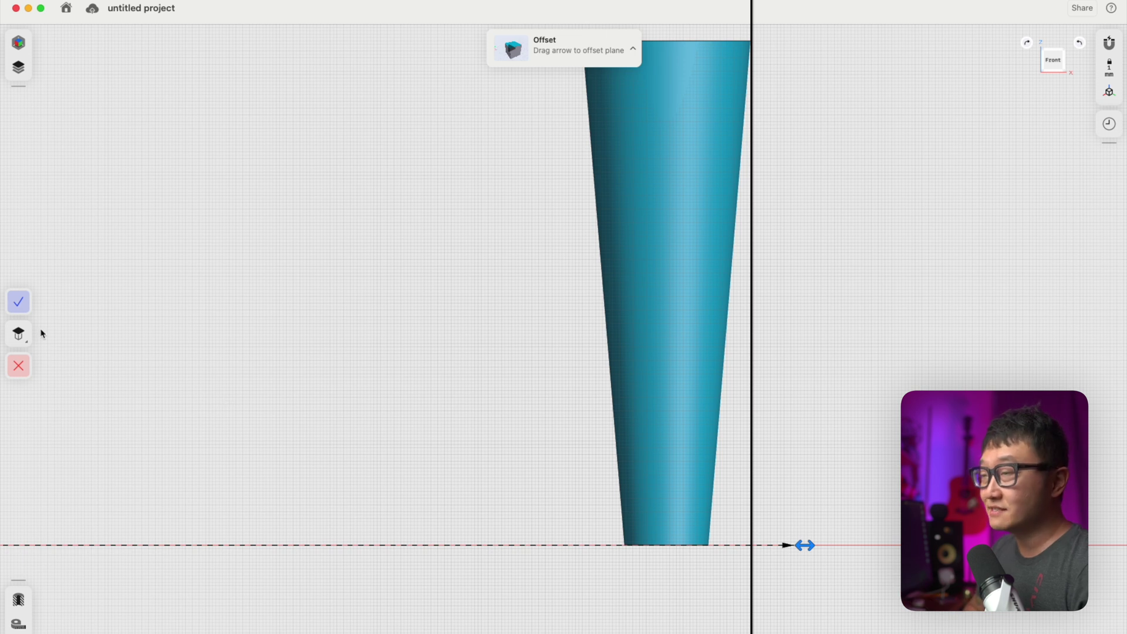
pyautogui.click(22, 303)
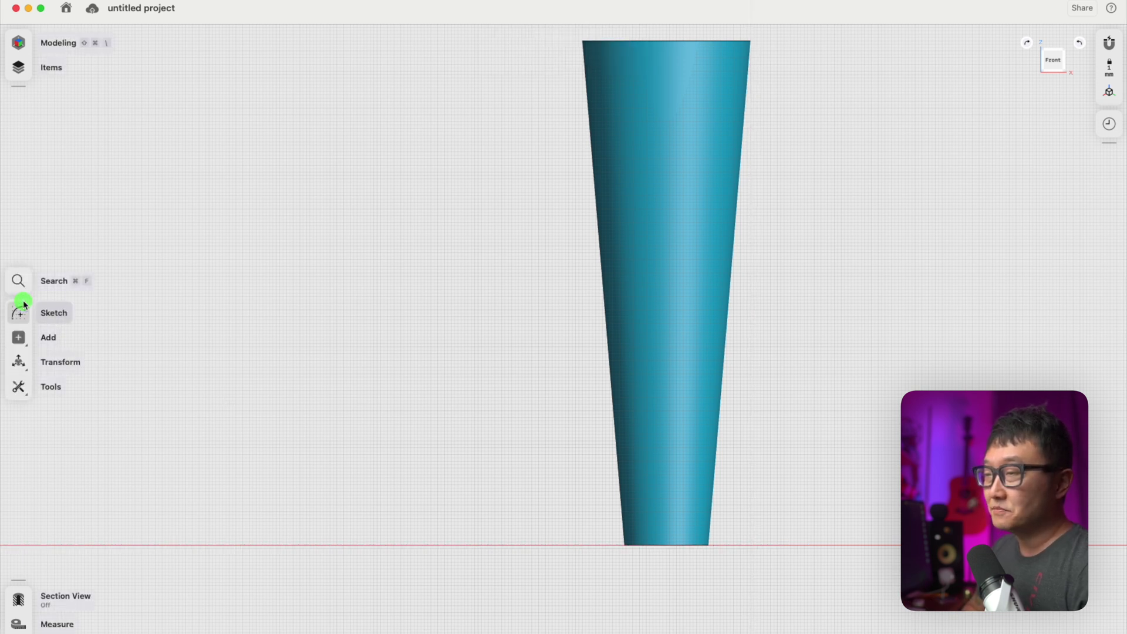
# Start a sketch on the new construction plane beside the tapered leg.
pyautogui.scroll(-3, 529, 417)
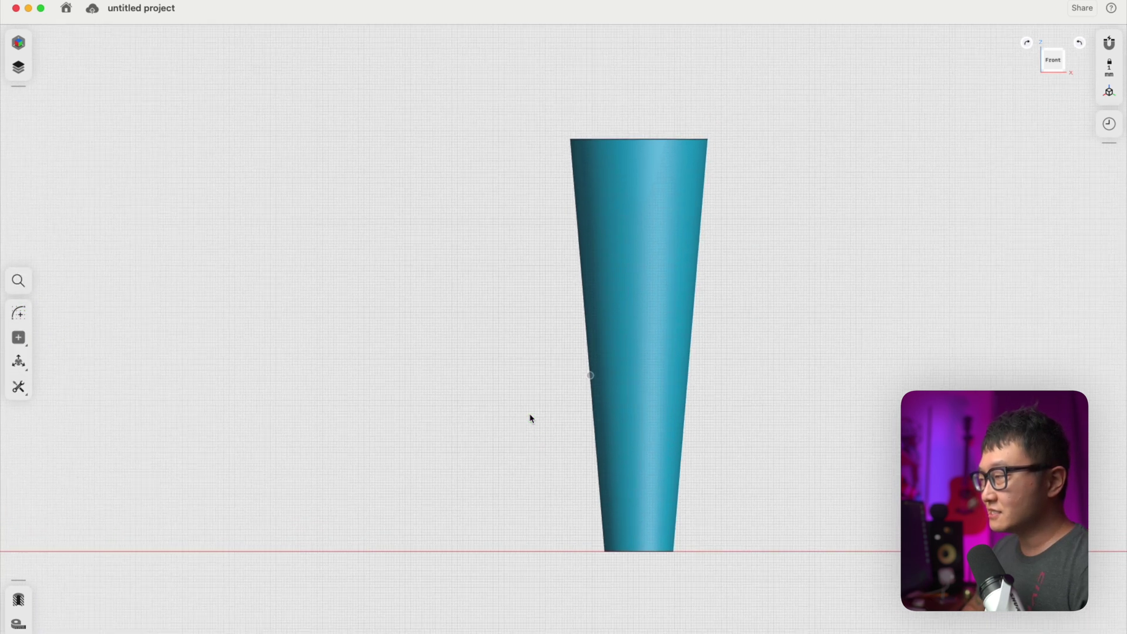
pyautogui.hscroll(-3, 530, 418)
pyautogui.scroll(-3, 530, 419)
pyautogui.hscroll(3, 551, 417)
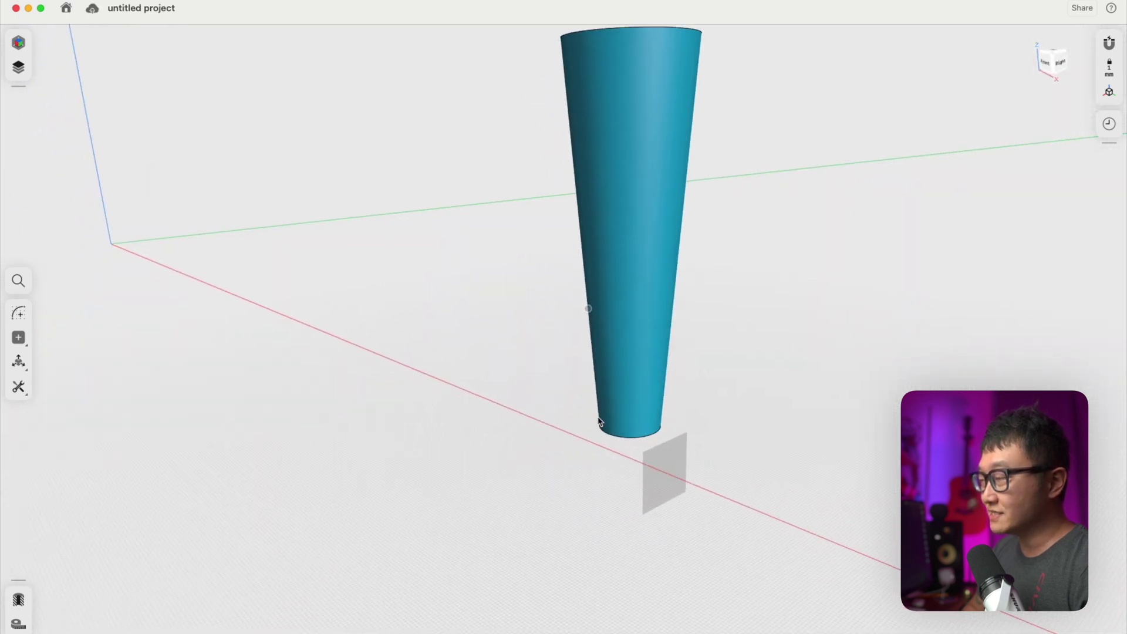
pyautogui.scroll(2, 630, 429)
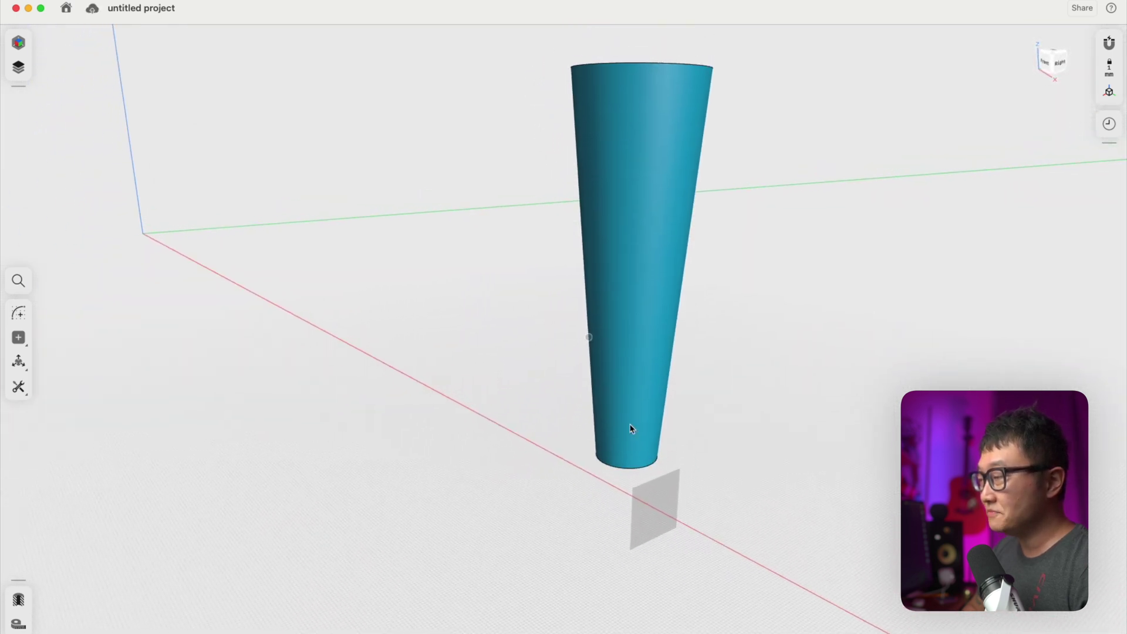
pyautogui.click(668, 493)
pyautogui.press('m')
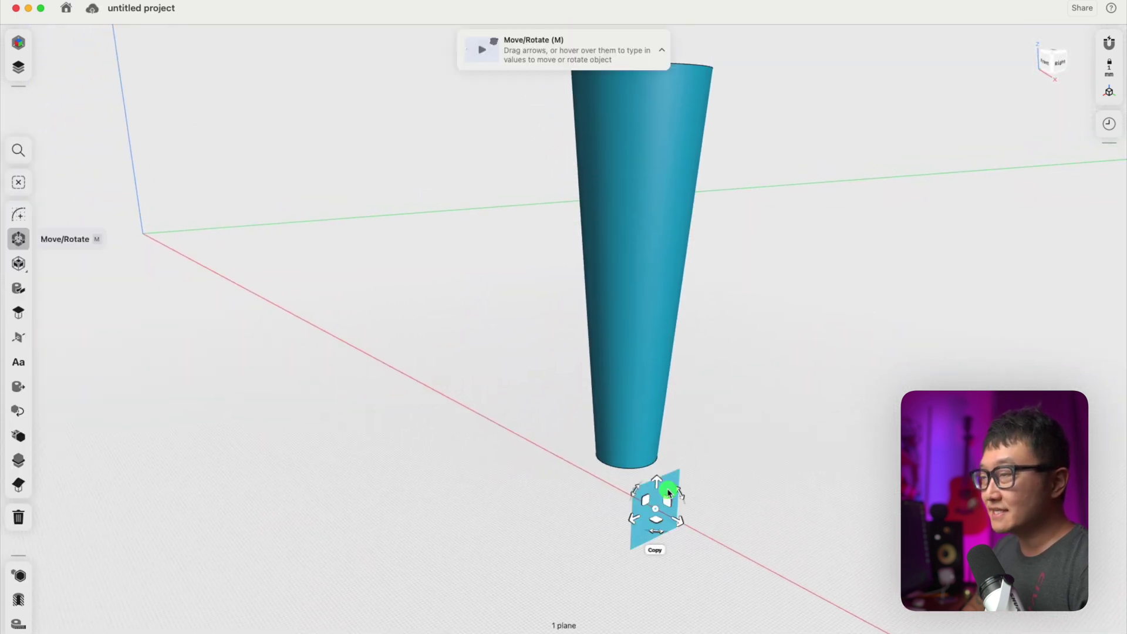
pyautogui.click(18, 215)
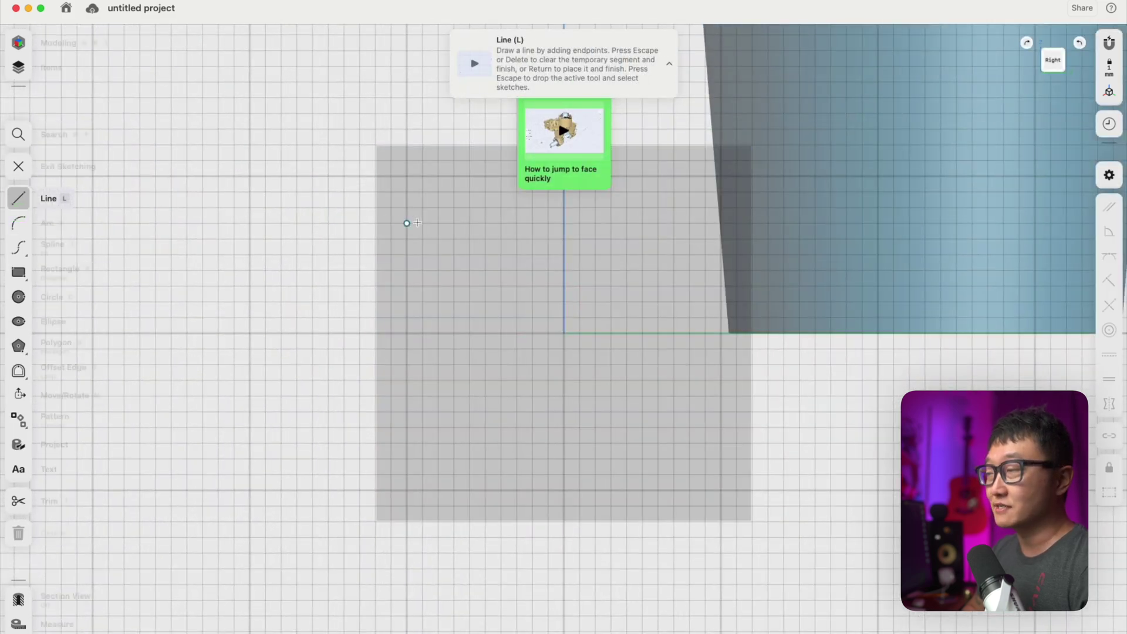
# Try to trace the leg's outline with a 50 mm line along its top edge and a line partway down its side.
pyautogui.scroll(-8, 500, 229)
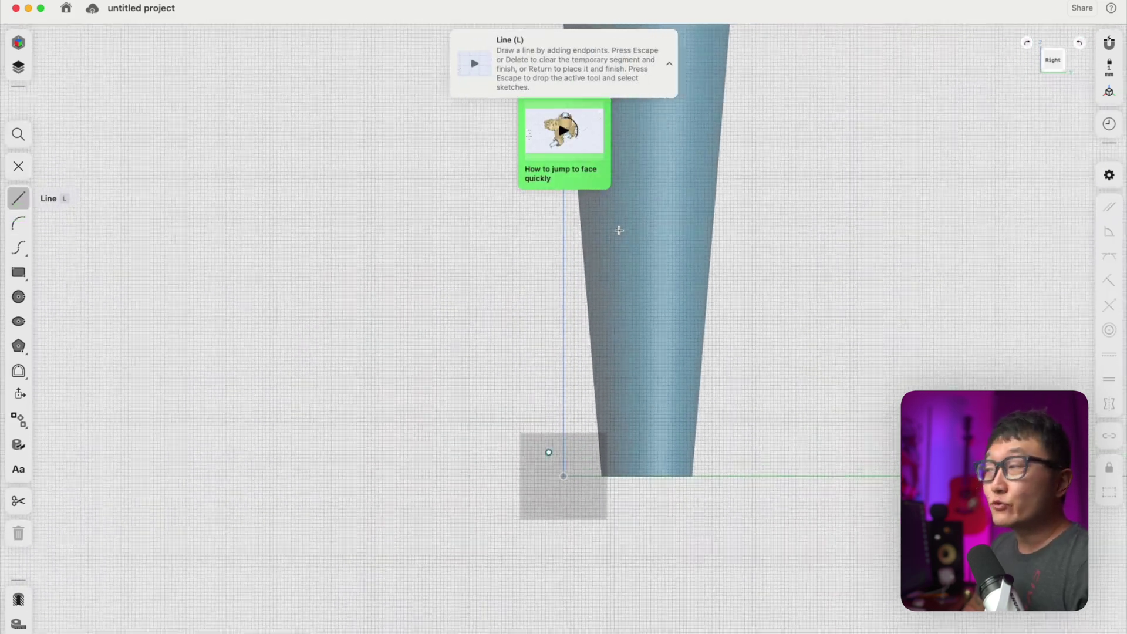
pyautogui.scroll(2, 517, 253)
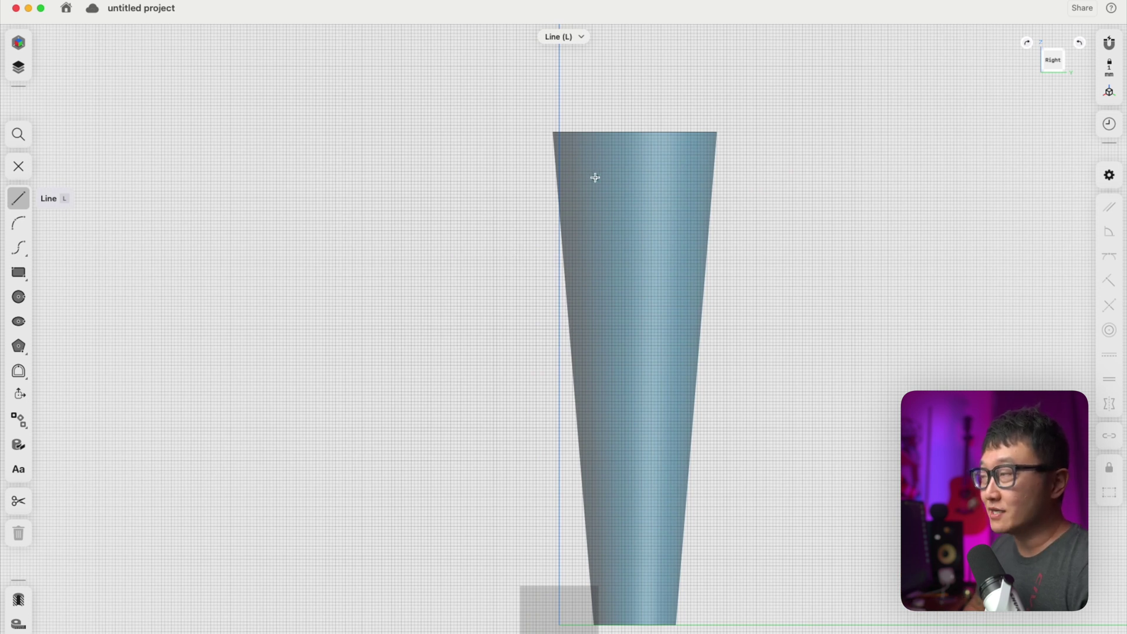
pyautogui.scroll(5, 596, 177)
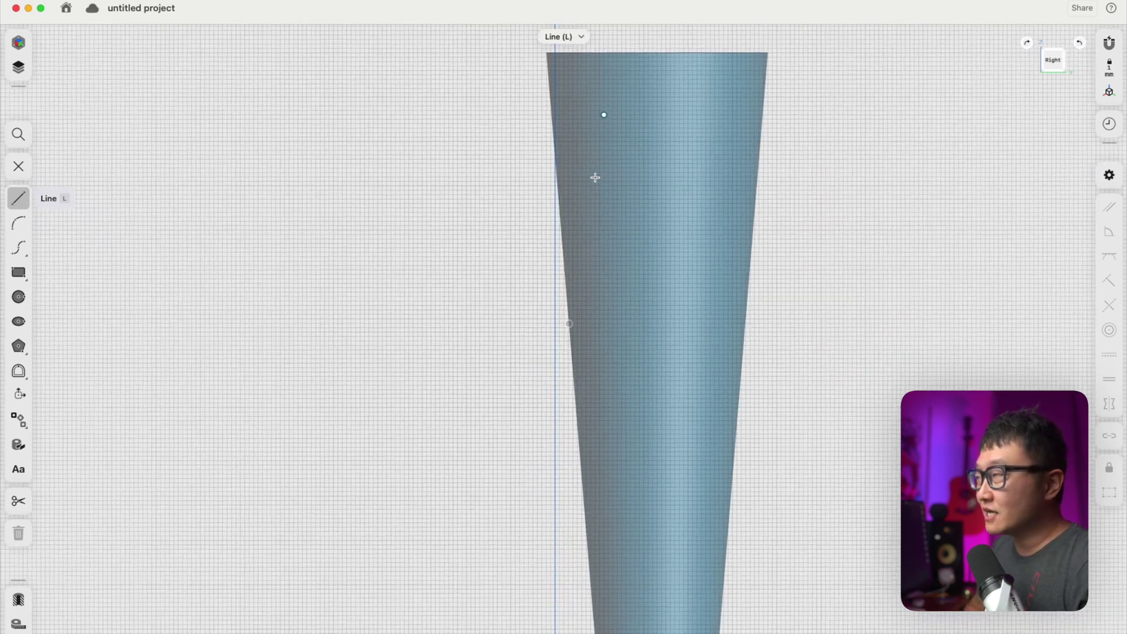
pyautogui.scroll(3, 595, 178)
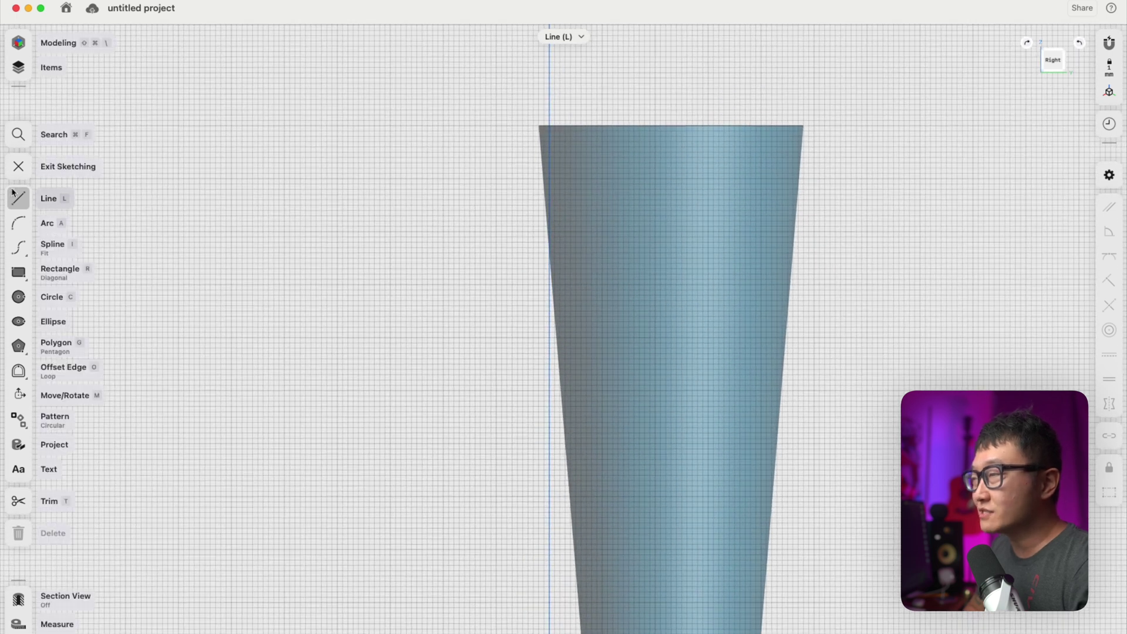
pyautogui.scroll(5, 551, 126)
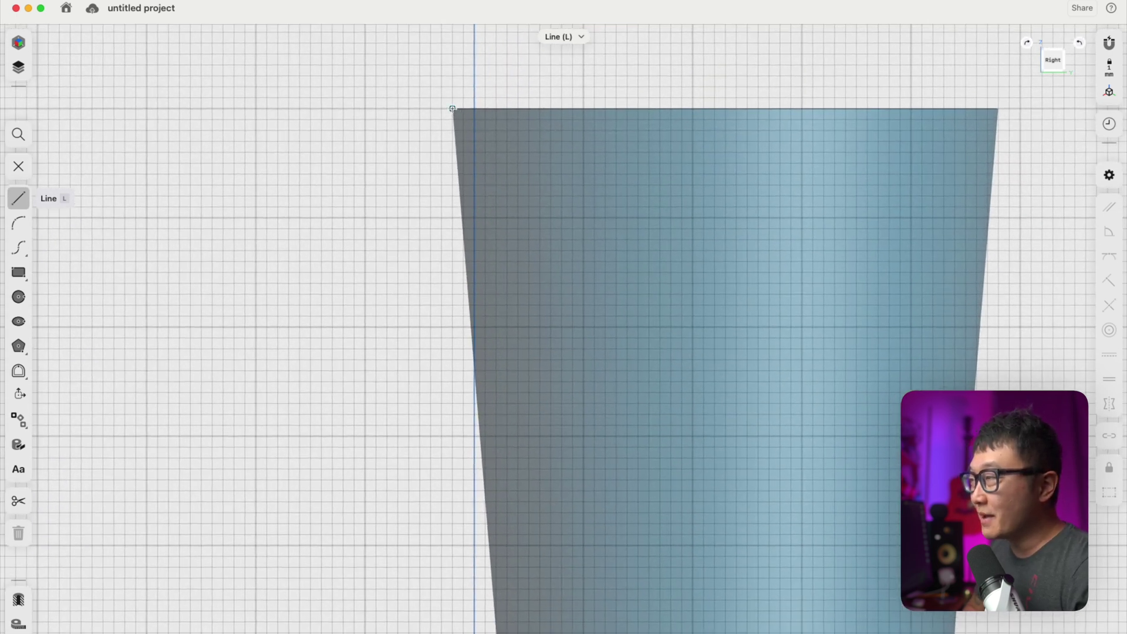
pyautogui.click(453, 108)
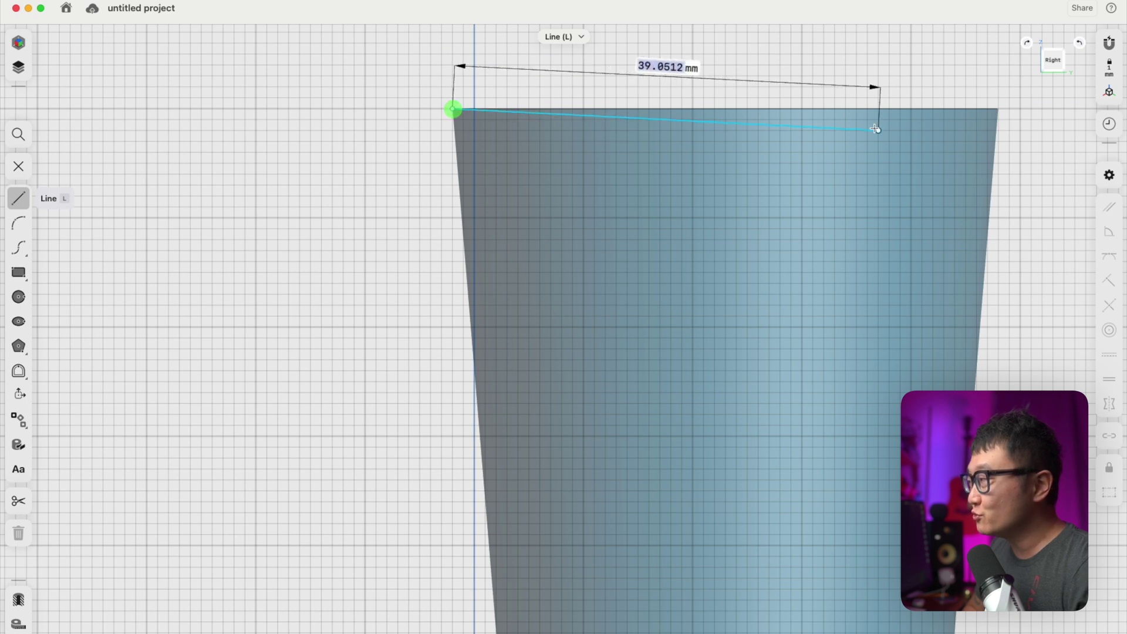
pyautogui.click(998, 109)
pyautogui.click(997, 107)
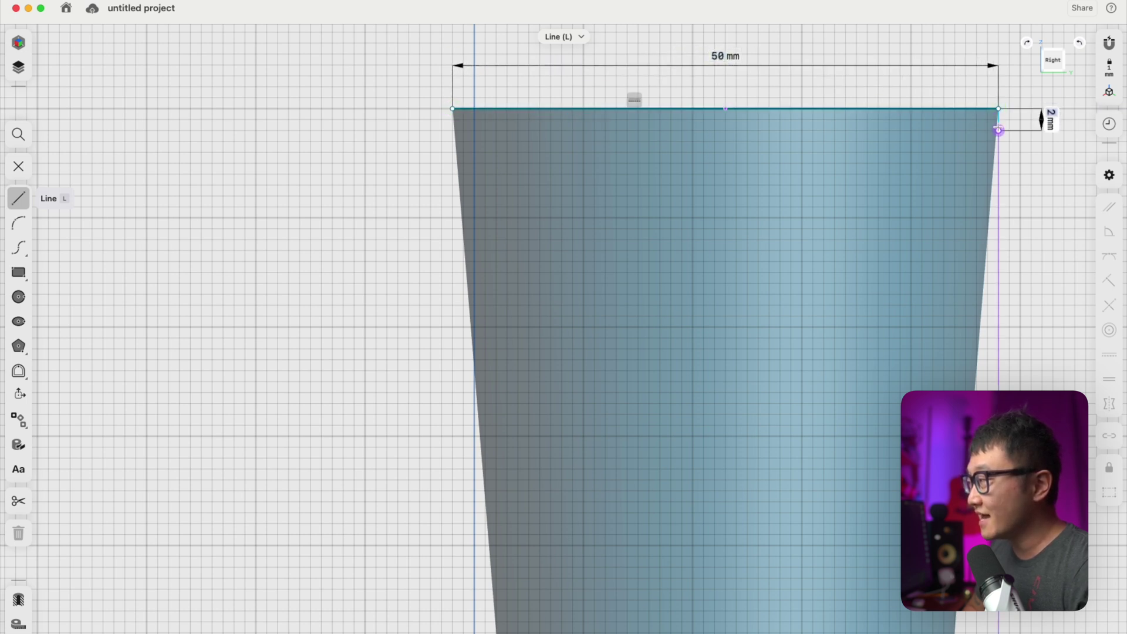
pyautogui.click(986, 246)
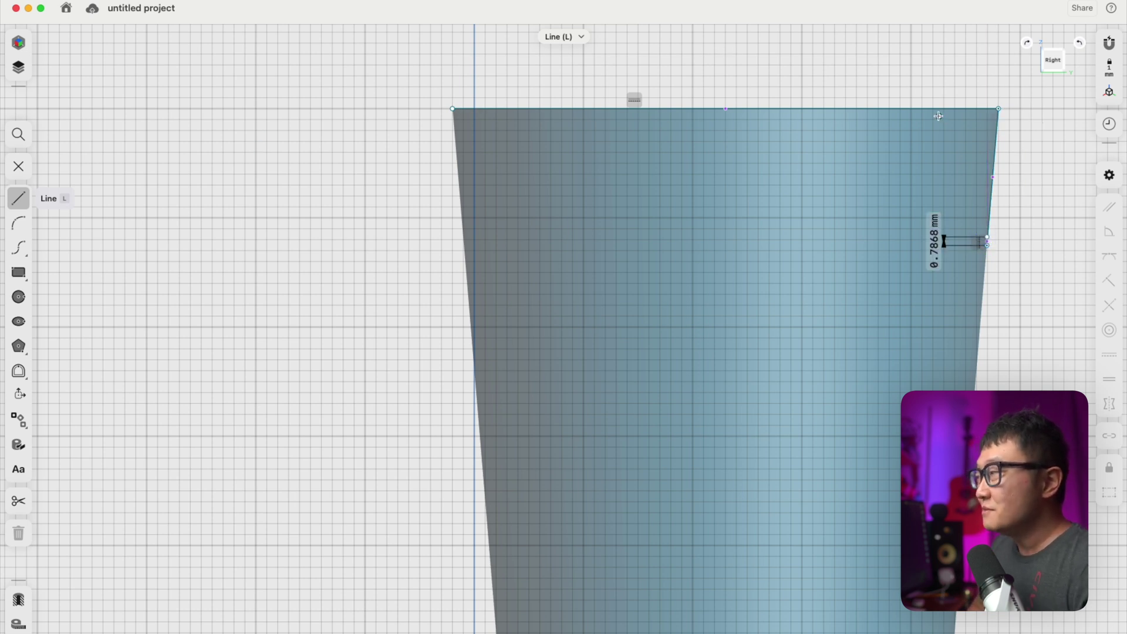
pyautogui.press('Escape')
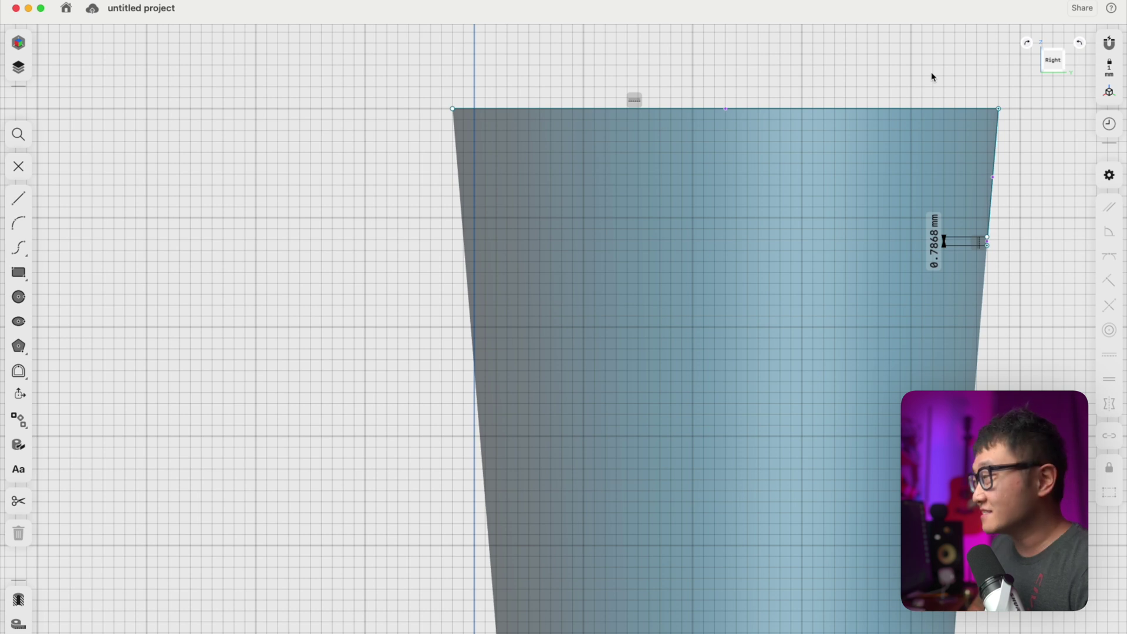
# Undo the traced outline lines and exit the sketch.
pyautogui.press('super+z')
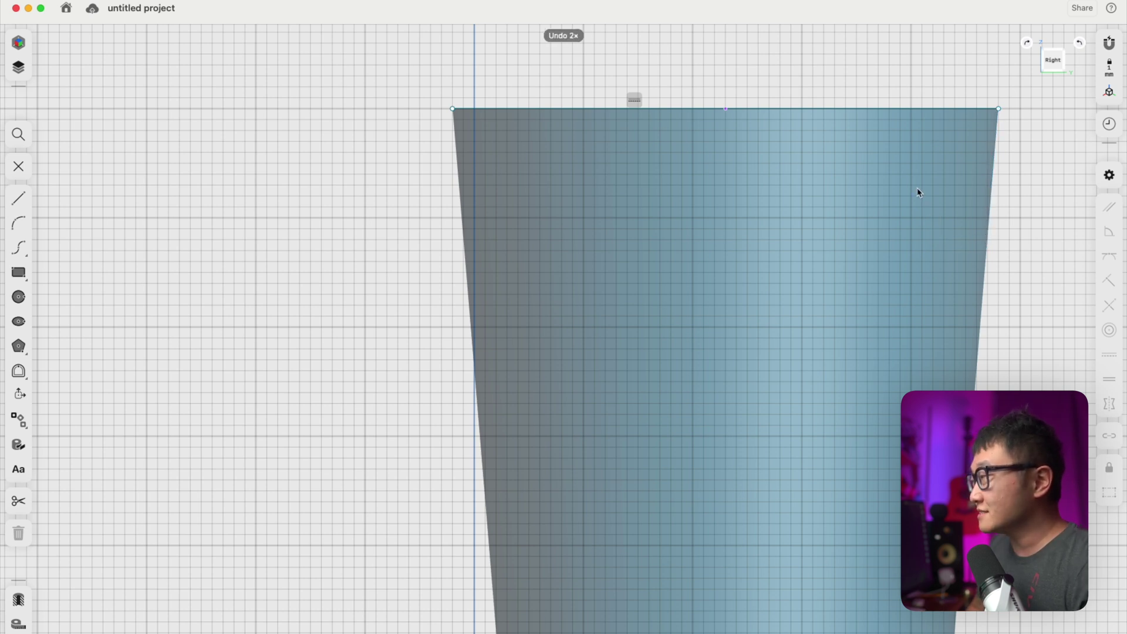
pyautogui.press('super+z')
pyautogui.scroll(-5, 104, 178)
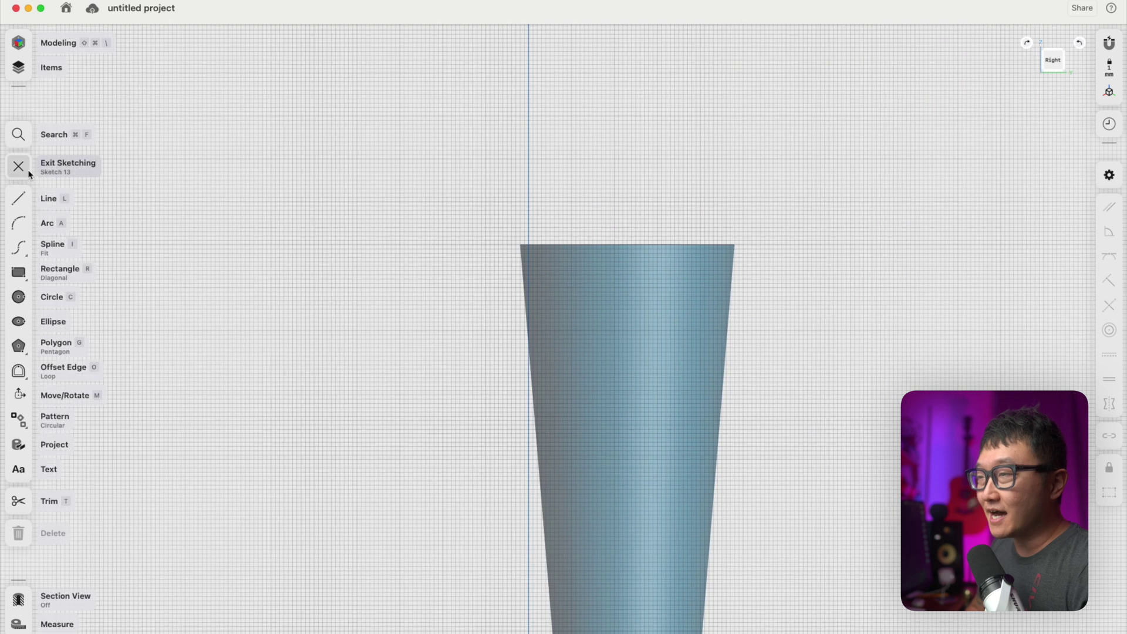
pyautogui.click(29, 172)
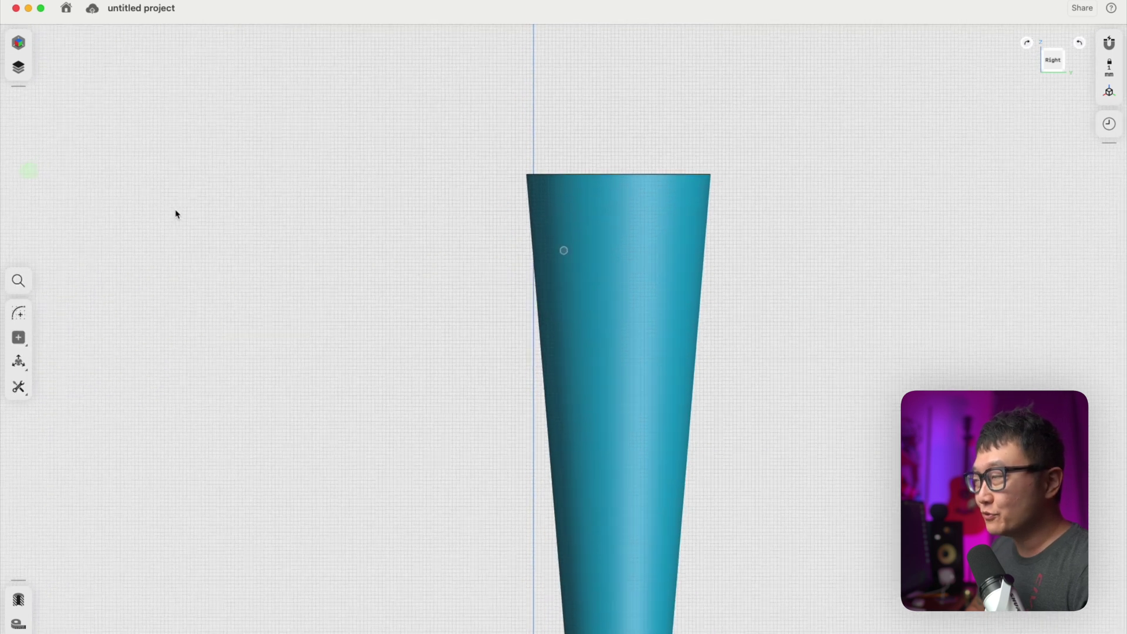
# Start the Project tool and review its projection options, keeping the result as Sketch with Linked Sketch on.
pyautogui.scroll(-3, 258, 223)
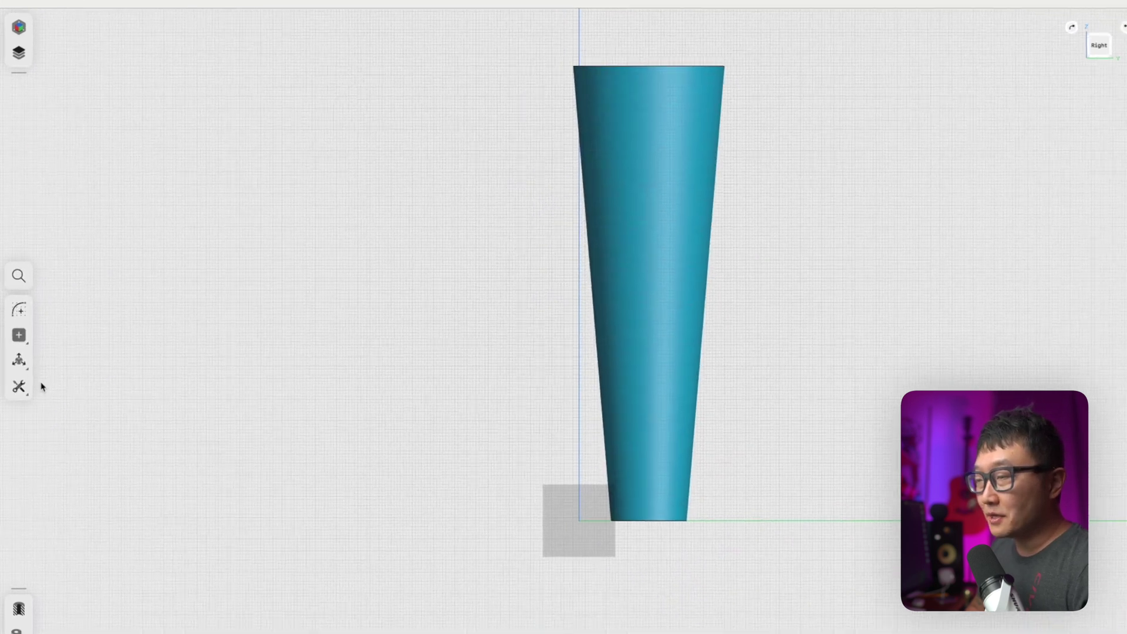
pyautogui.click(24, 393)
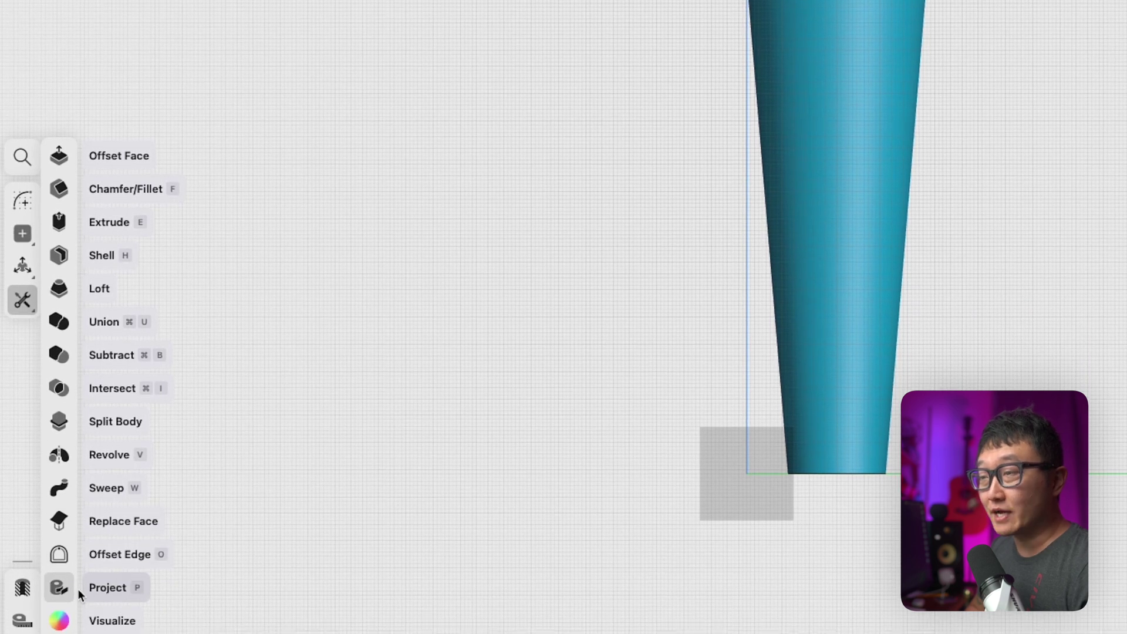
pyautogui.click(63, 592)
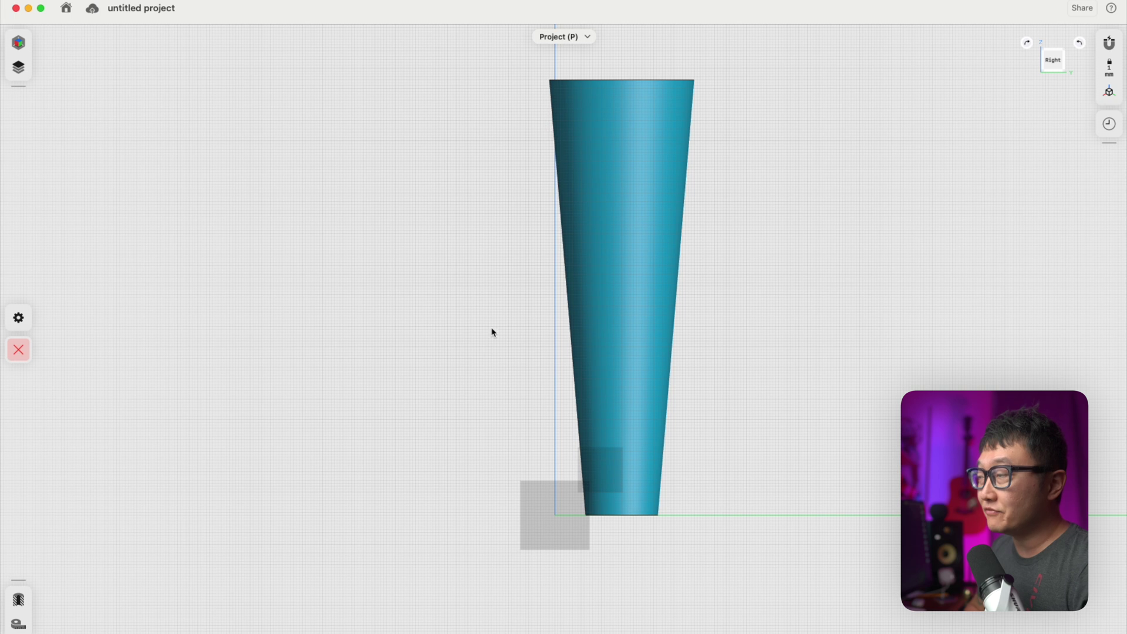
pyautogui.scroll(-2, 559, 343)
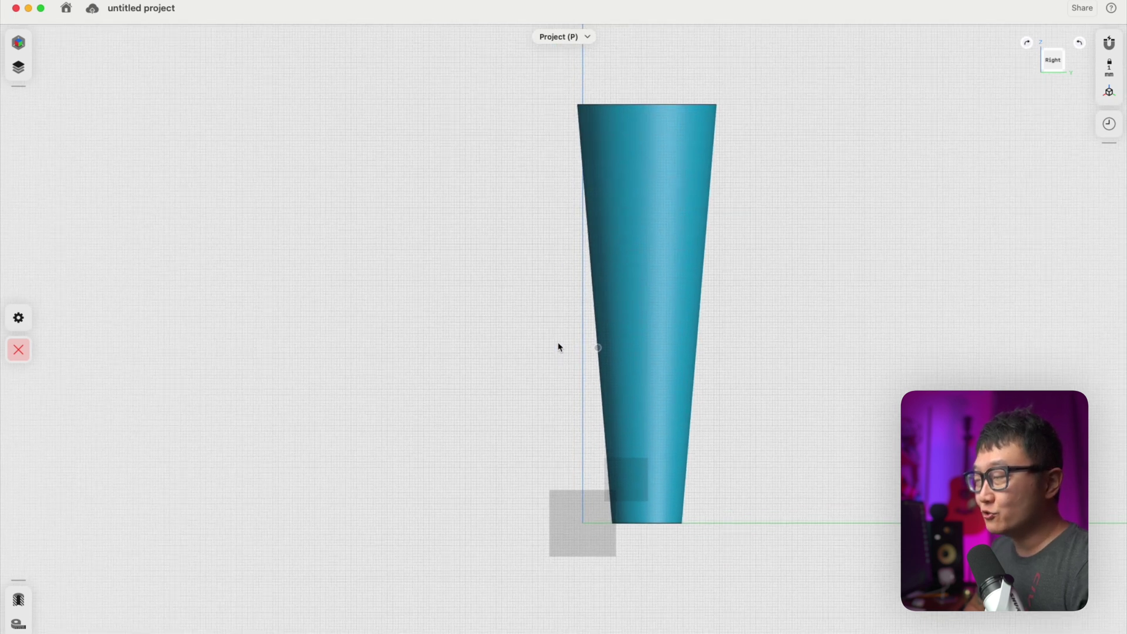
pyautogui.hscroll(-5, 561, 345)
pyautogui.hscroll(-5, 561, 348)
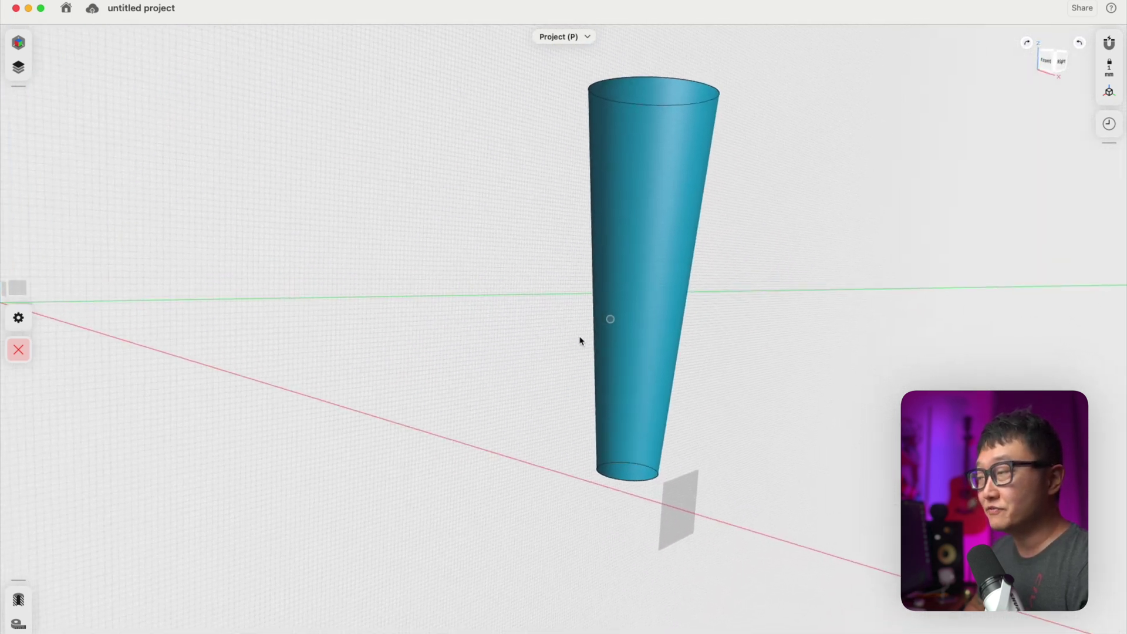
pyautogui.click(18, 319)
pyautogui.click(18, 319)
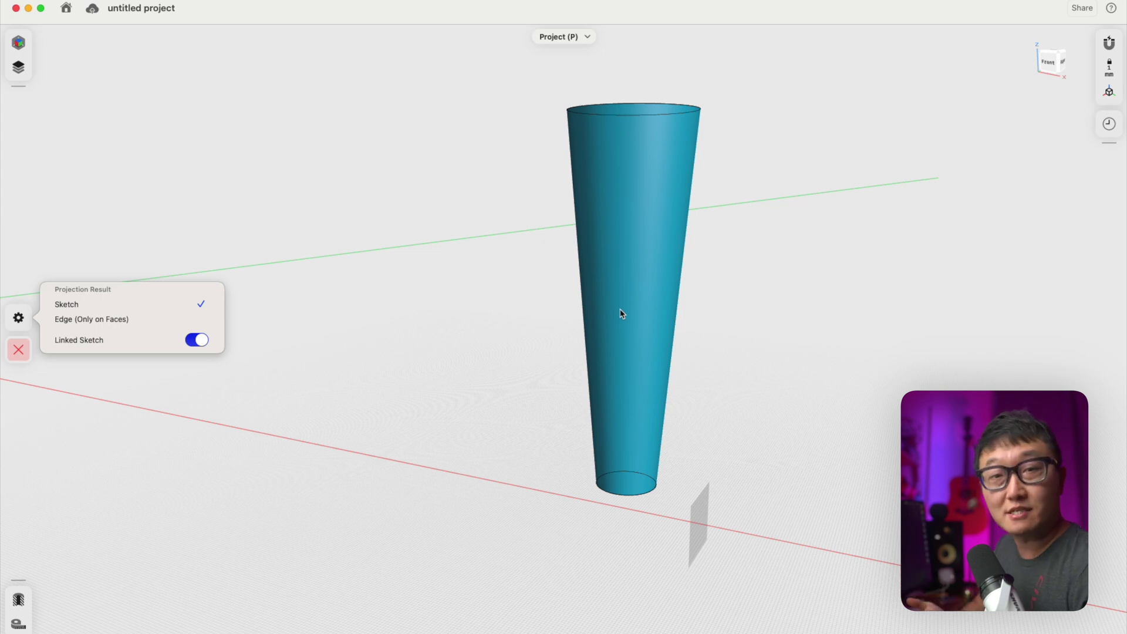
pyautogui.click(376, 377)
# Project the leg's tapered face onto the offset construction plane as a linked sketch and accept it.
pyautogui.click(649, 251)
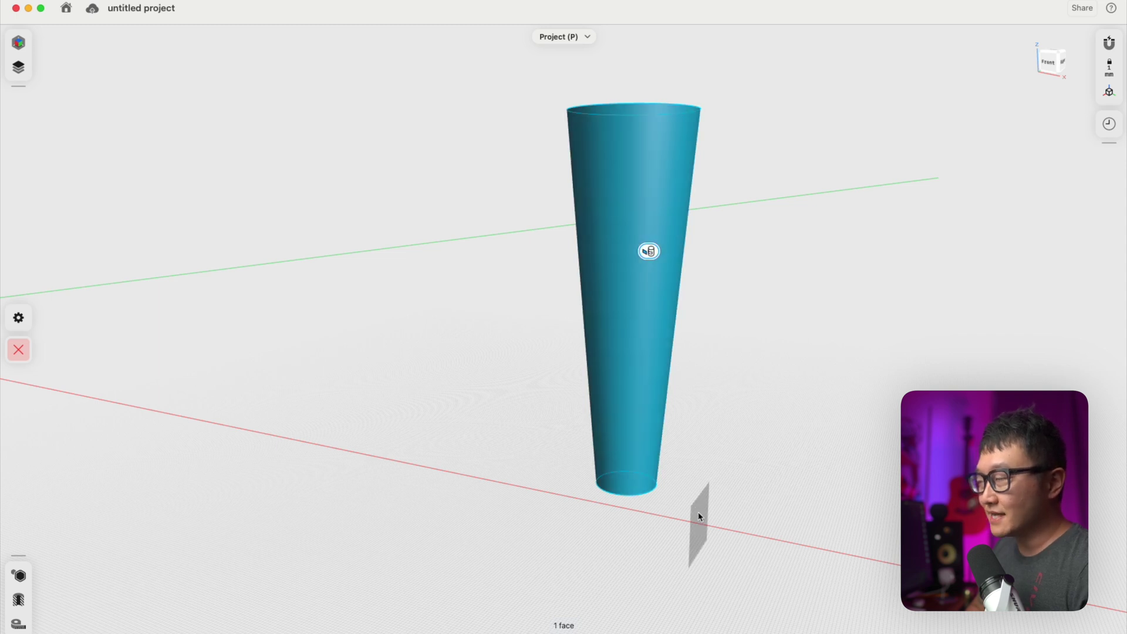
pyautogui.scroll(-2, 699, 517)
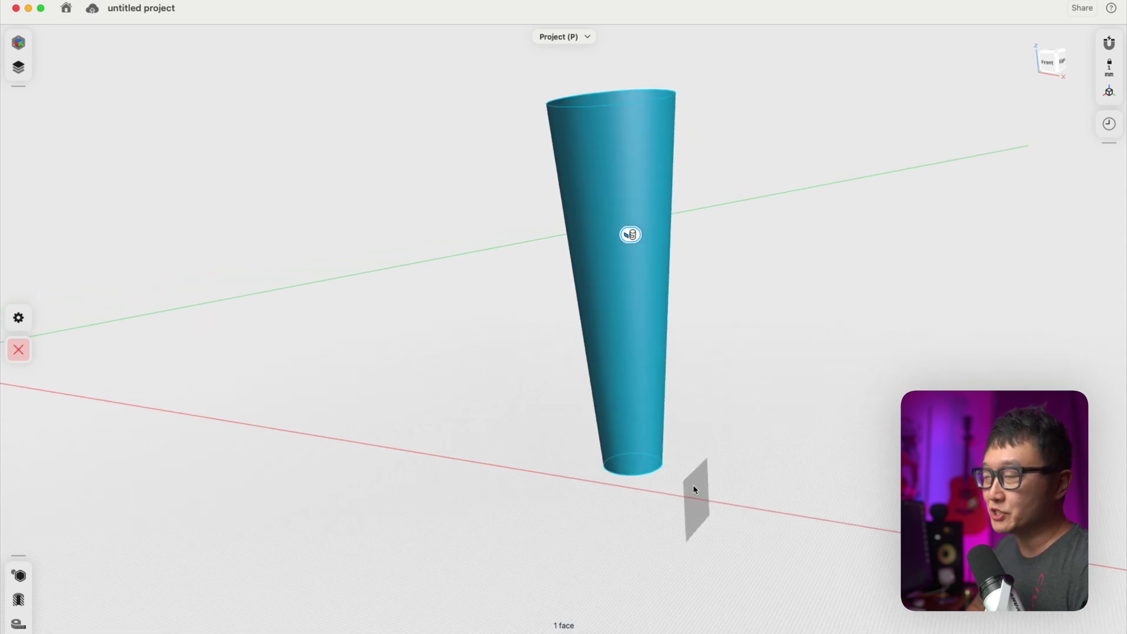
pyautogui.click(694, 487)
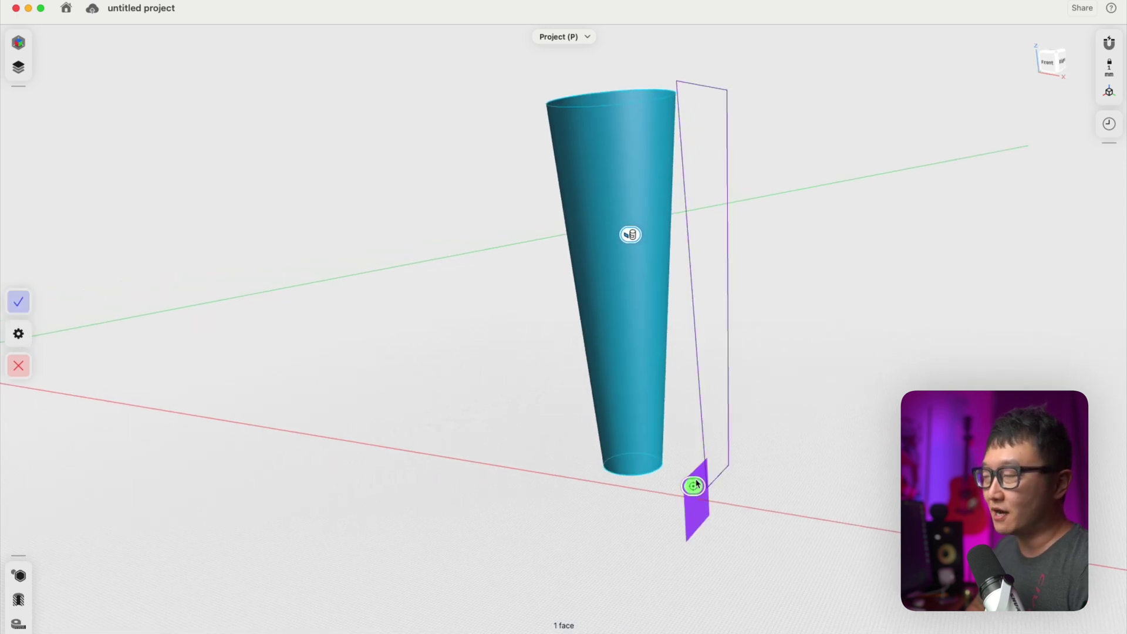
pyautogui.click(18, 301)
# Start a sketch on the offset construction plane holding the projected outline and dismiss the tip.
pyautogui.moveTo(631, 333); pyautogui.dragTo(661, 340, button='middle')
pyautogui.moveTo(647, 377)
pyautogui.mouseDown(button='middle')
pyautogui.moveTo(564, 451)
pyautogui.moveTo(635, 475)
pyautogui.mouseUp(button='middle')
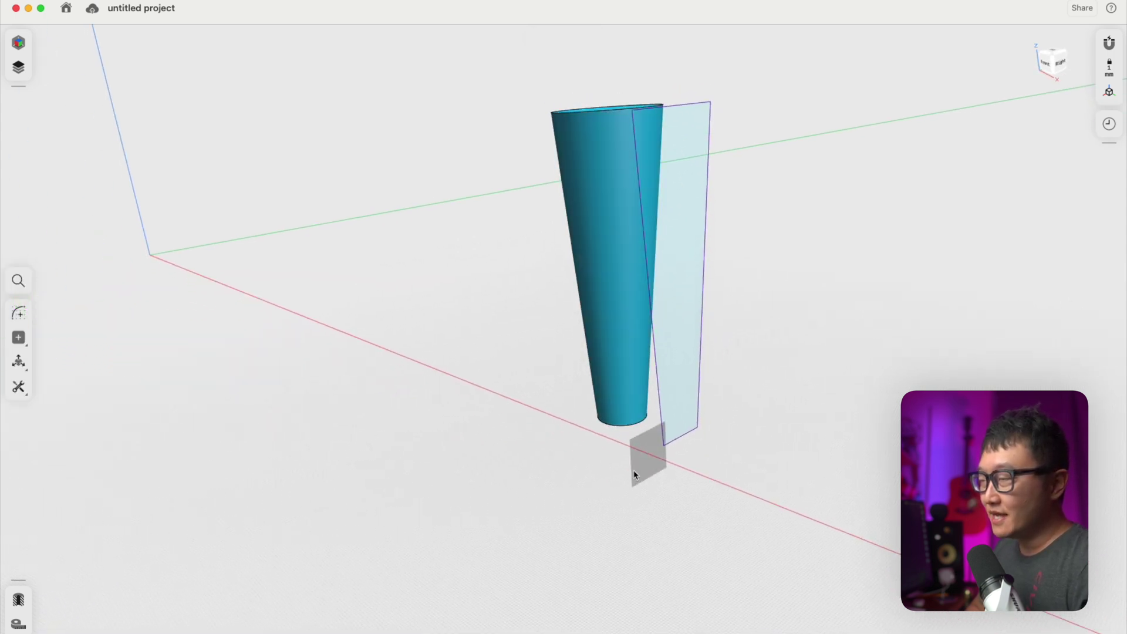
pyautogui.click(641, 477)
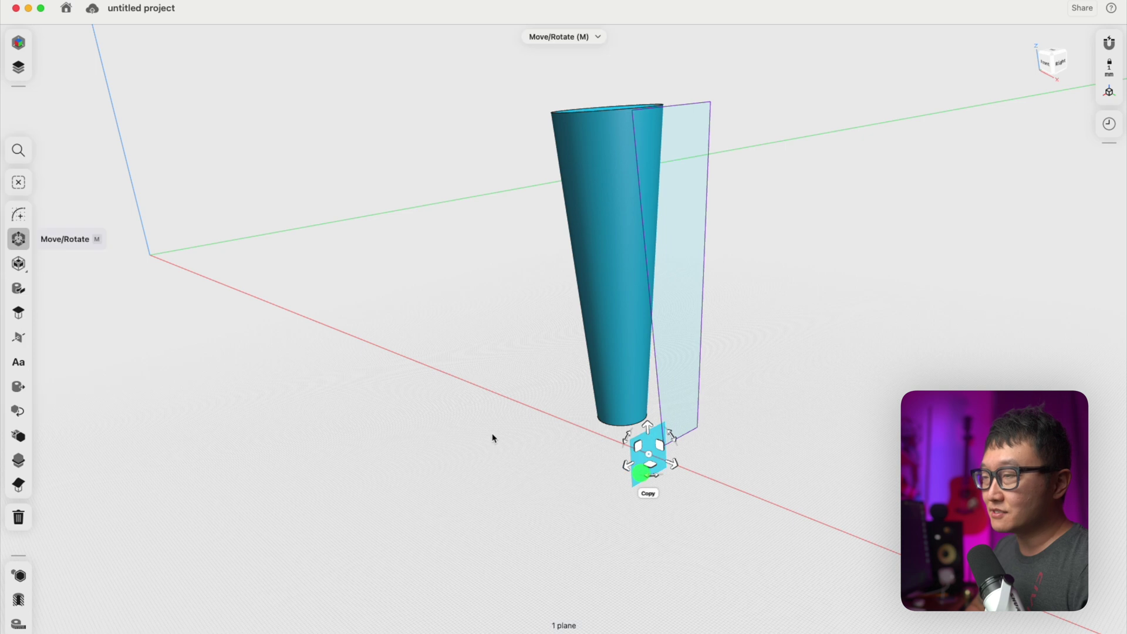
pyautogui.click(22, 216)
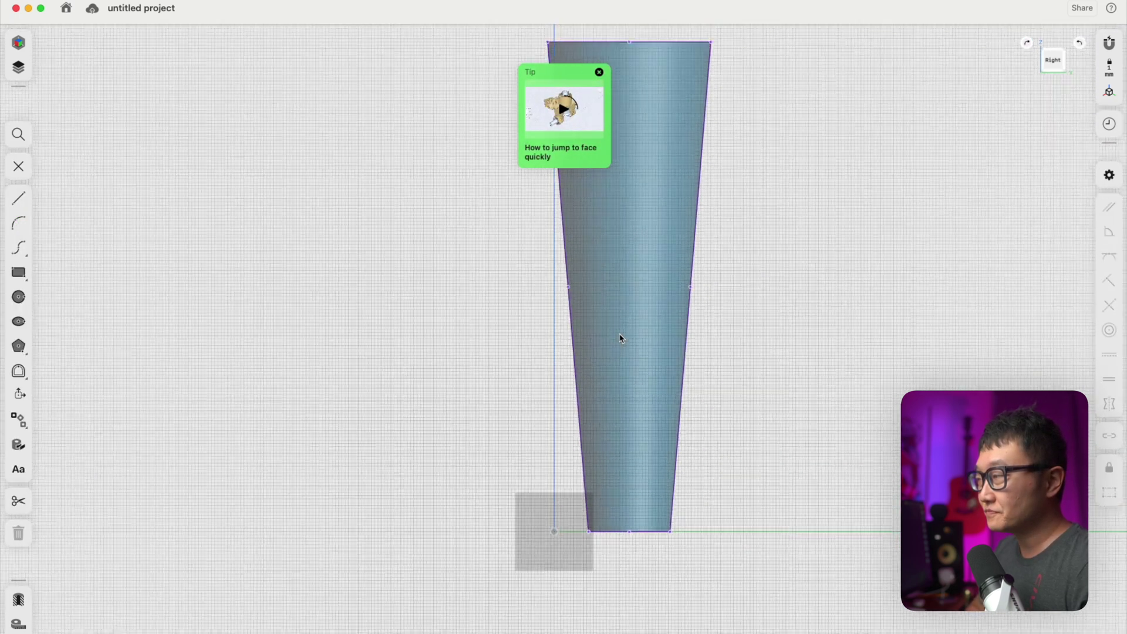
pyautogui.click(598, 73)
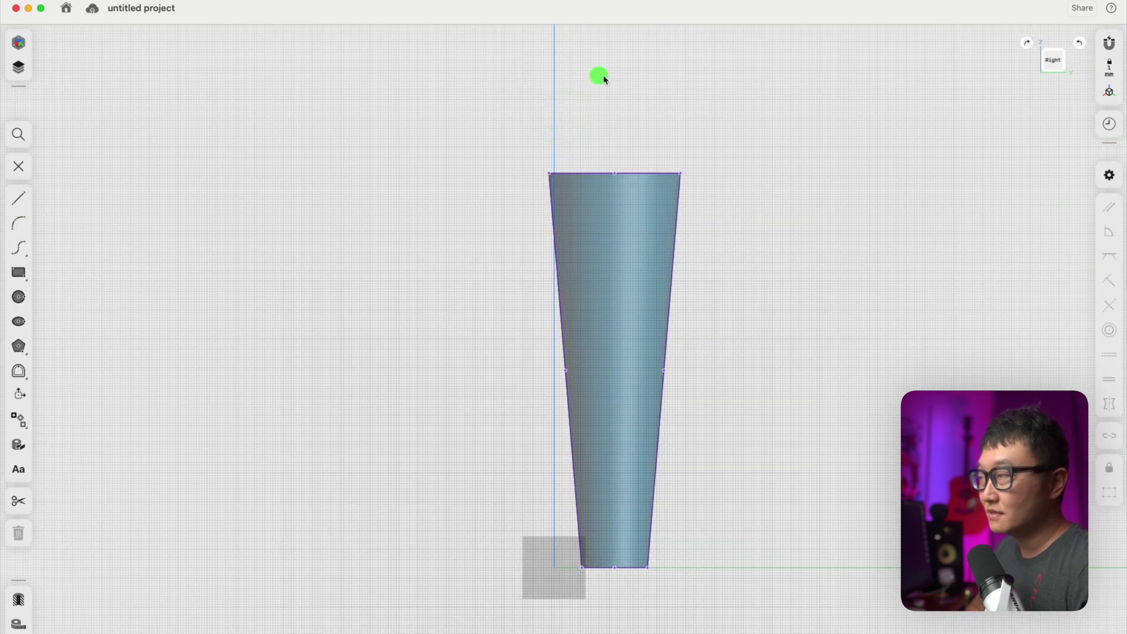
pyautogui.click(596, 173)
pyautogui.click(554, 218)
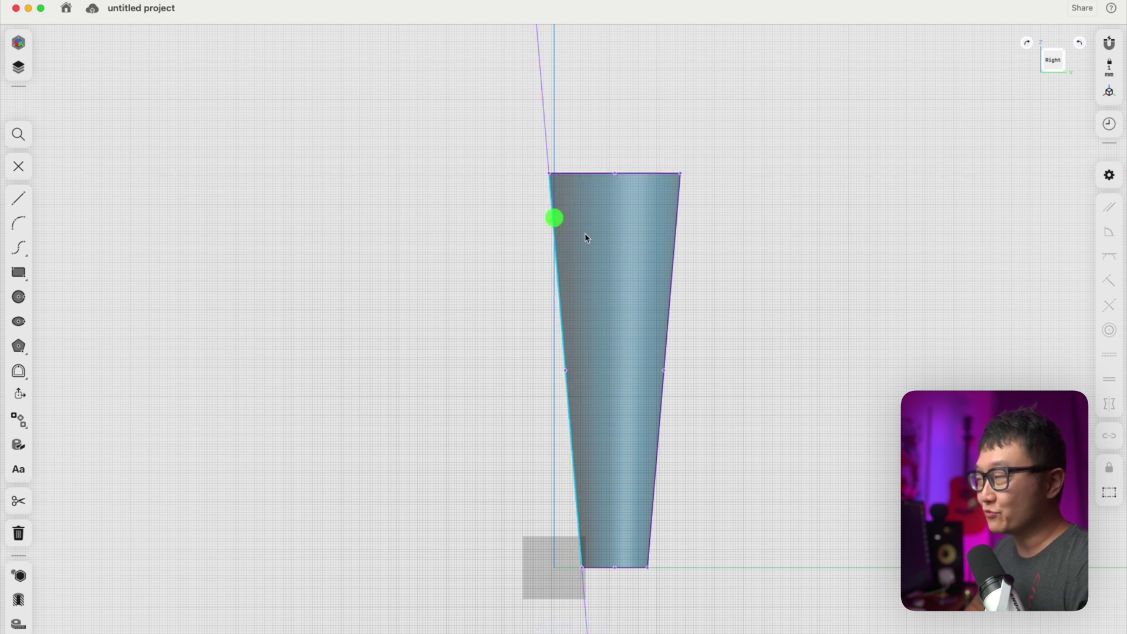
pyautogui.click(674, 254)
pyautogui.click(714, 246)
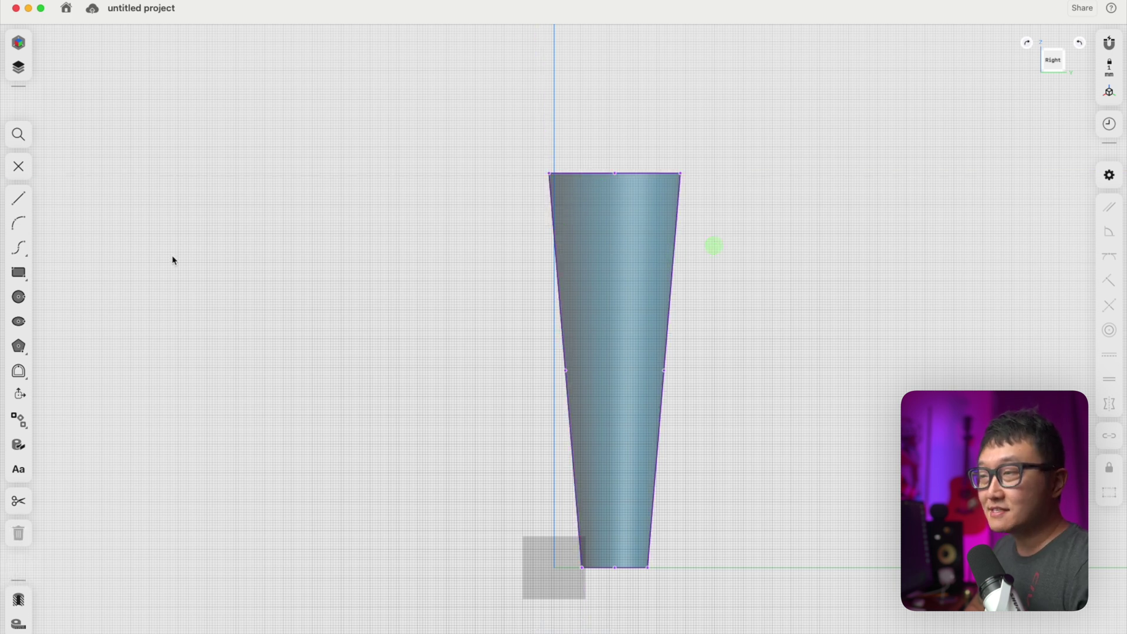
# Draw a vertical centre line from the midpoint of the projected outline's top edge to the midpoint of its bottom edge.
pyautogui.click(19, 198)
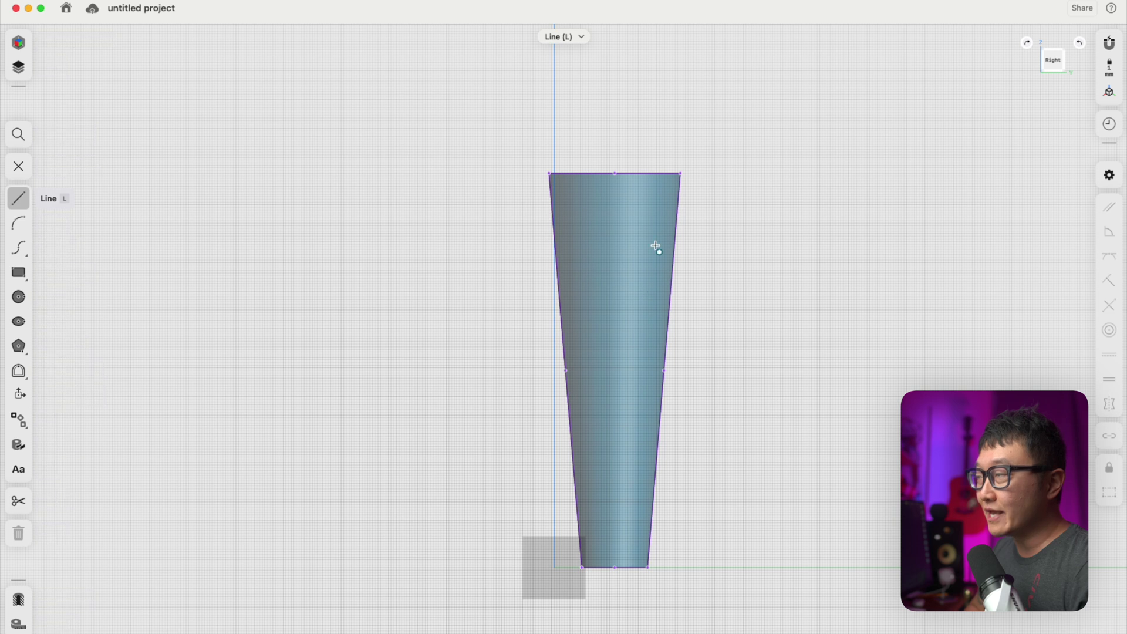
pyautogui.click(614, 174)
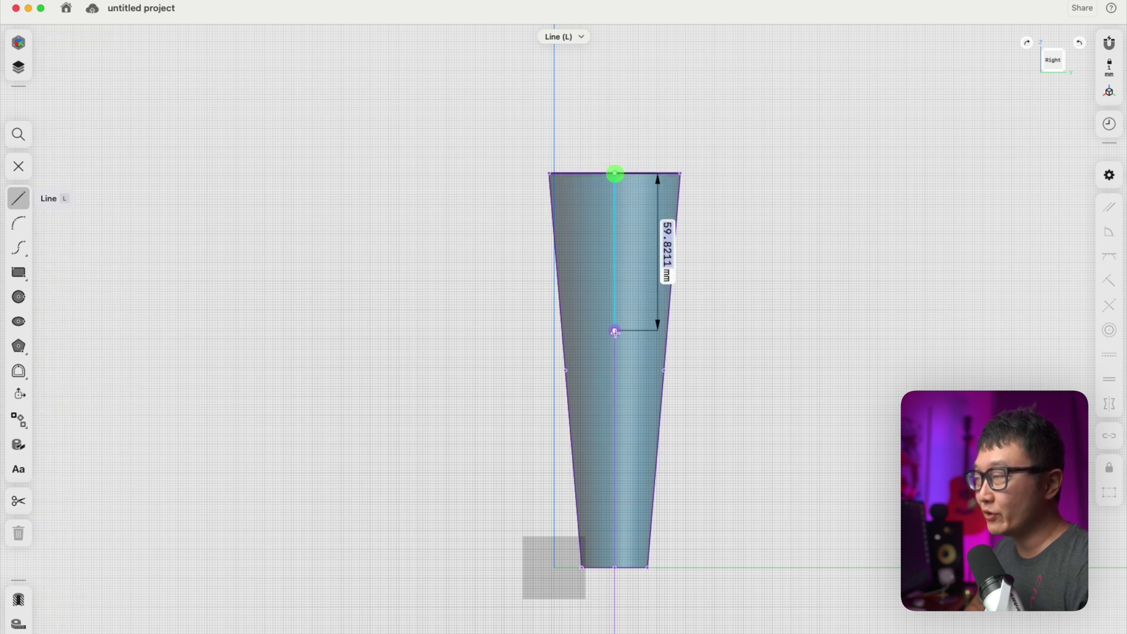
pyautogui.click(615, 568)
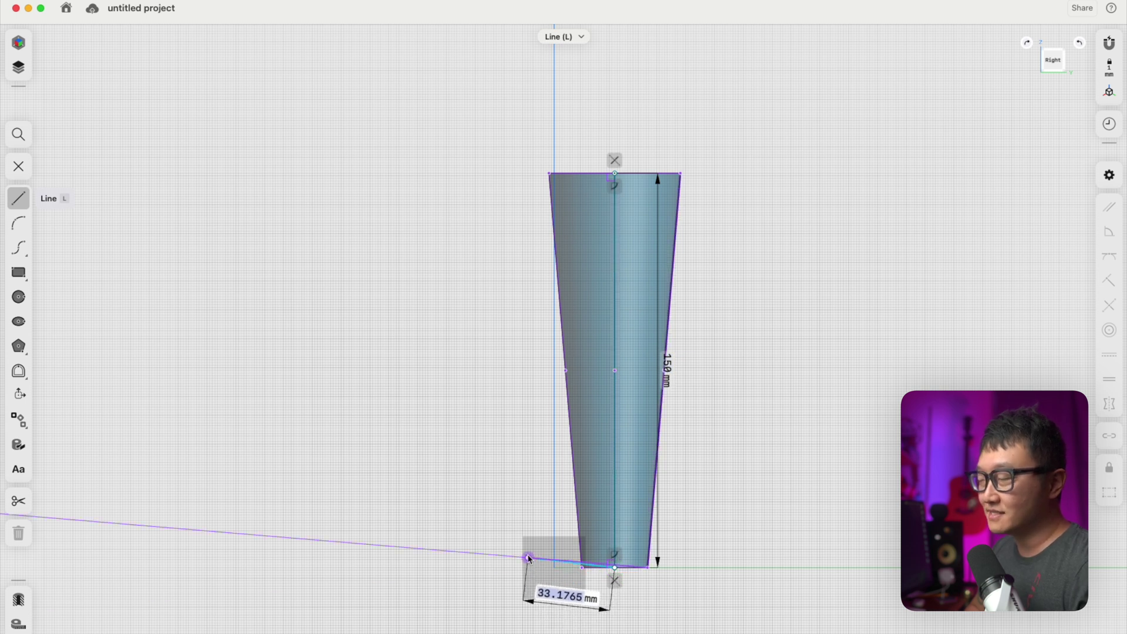
pyautogui.press('Escape')
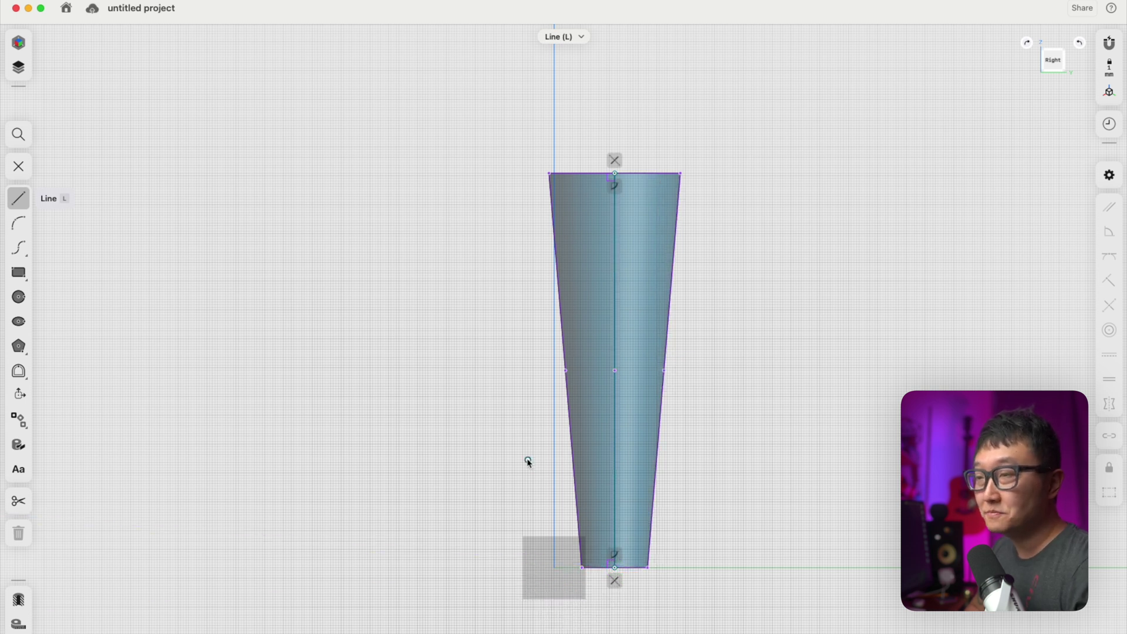
pyautogui.press('Escape')
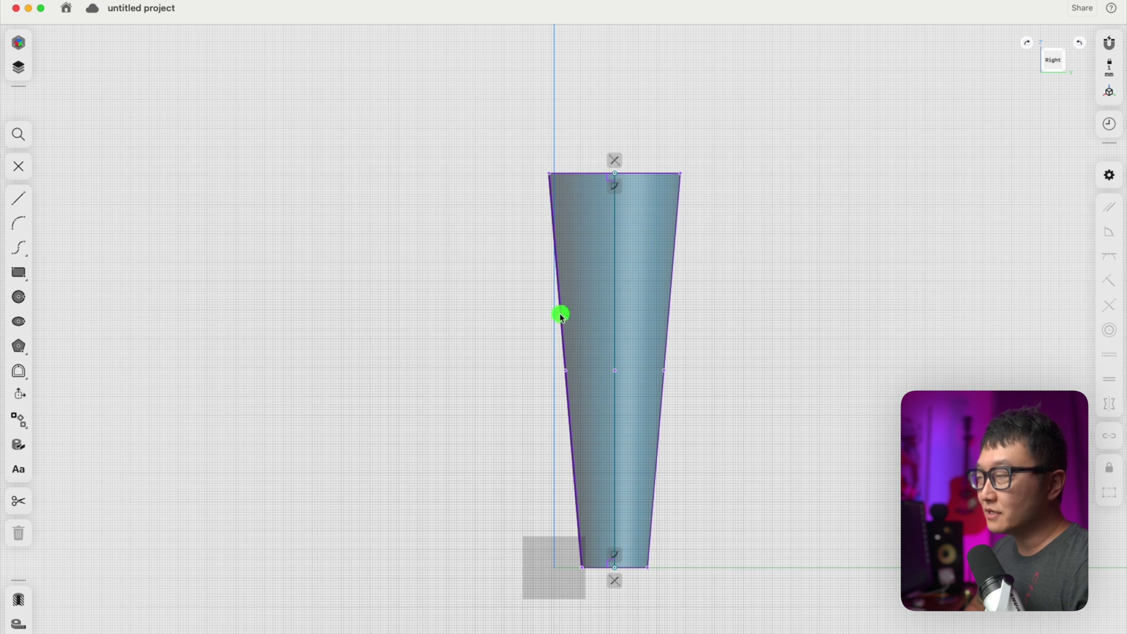
# Convert the whole projected outline and the centre line to construction lines, leaving nothing selected.
pyautogui.doubleClick(561, 316)
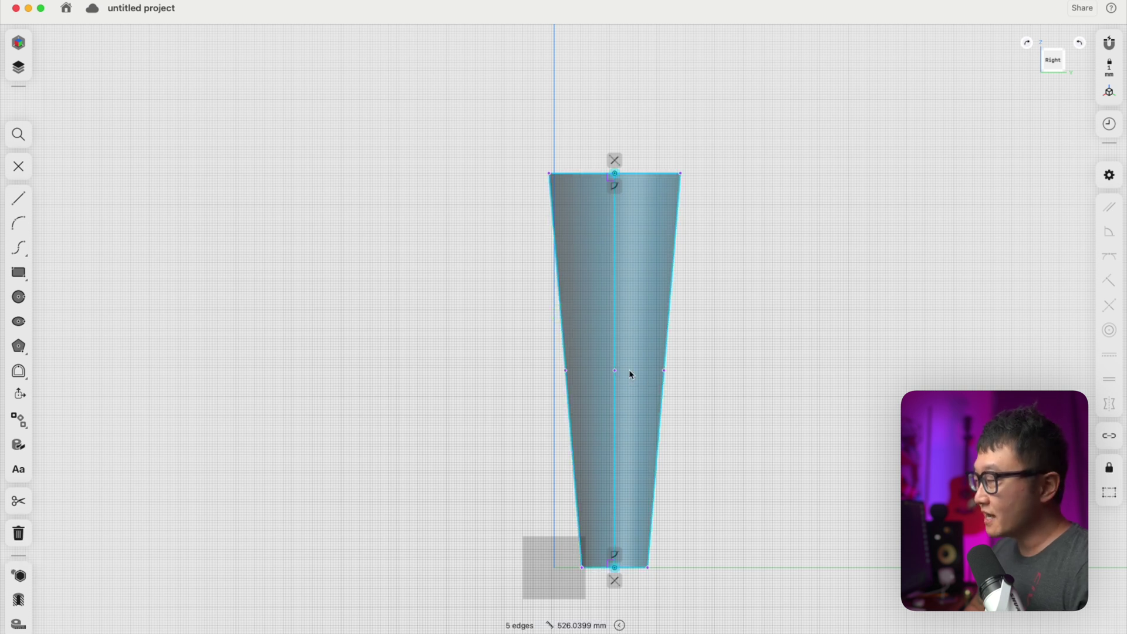
pyautogui.click(1109, 494)
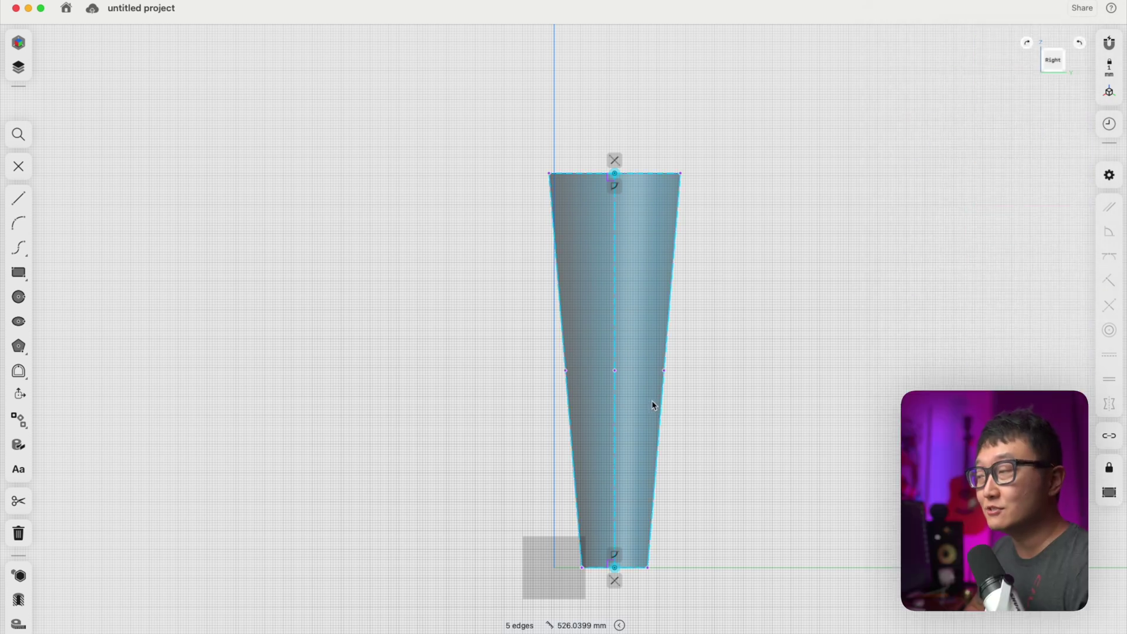
pyautogui.click(682, 385)
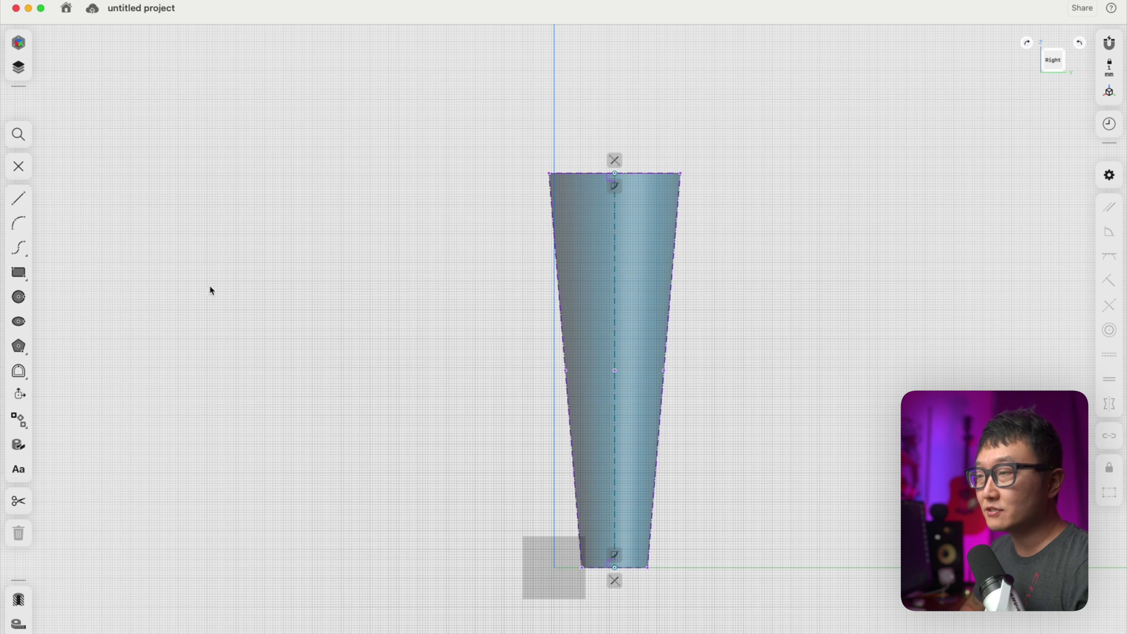
# Draw a center rectangle about 12 mm wide and 22 mm high, centred on the construction centre line in the outline's upper part.
pyautogui.click(19, 272)
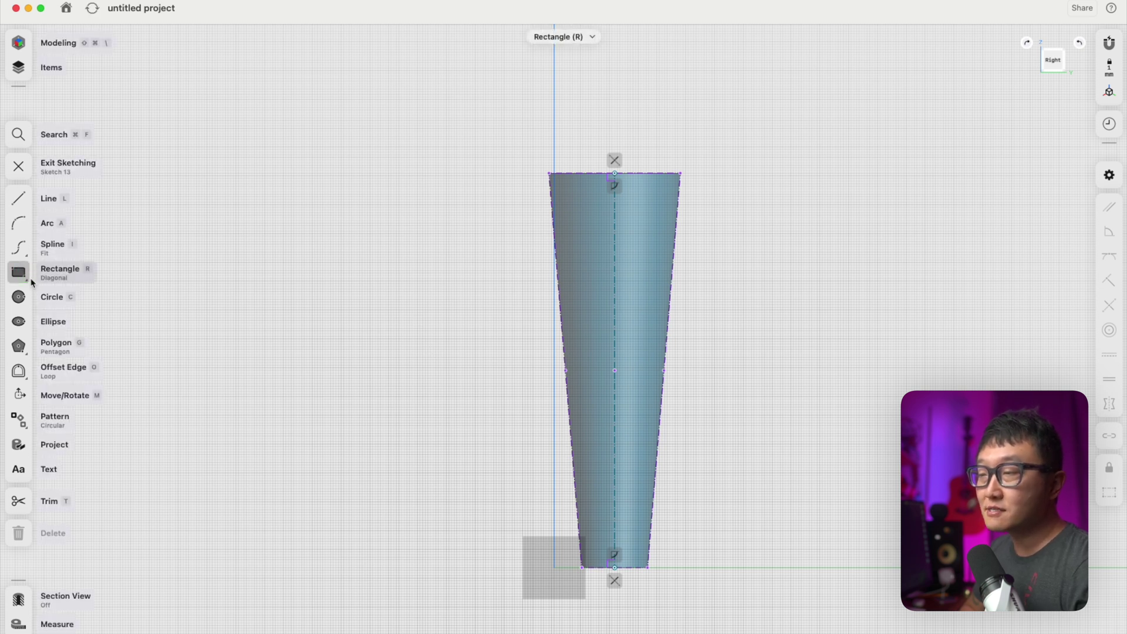
pyautogui.click(26, 282)
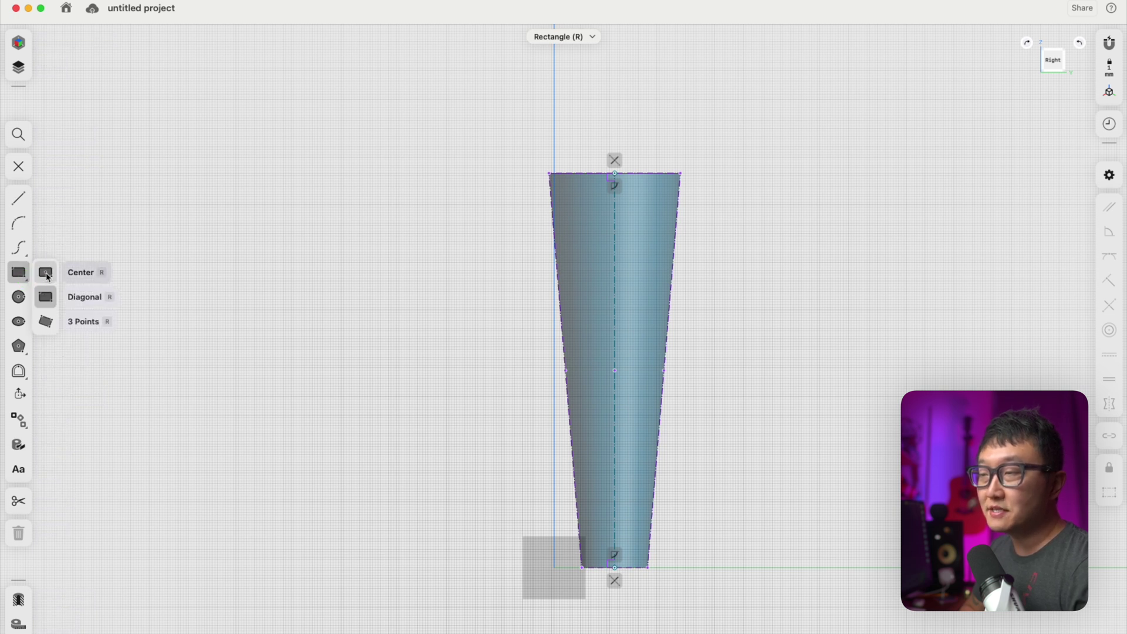
pyautogui.click(47, 280)
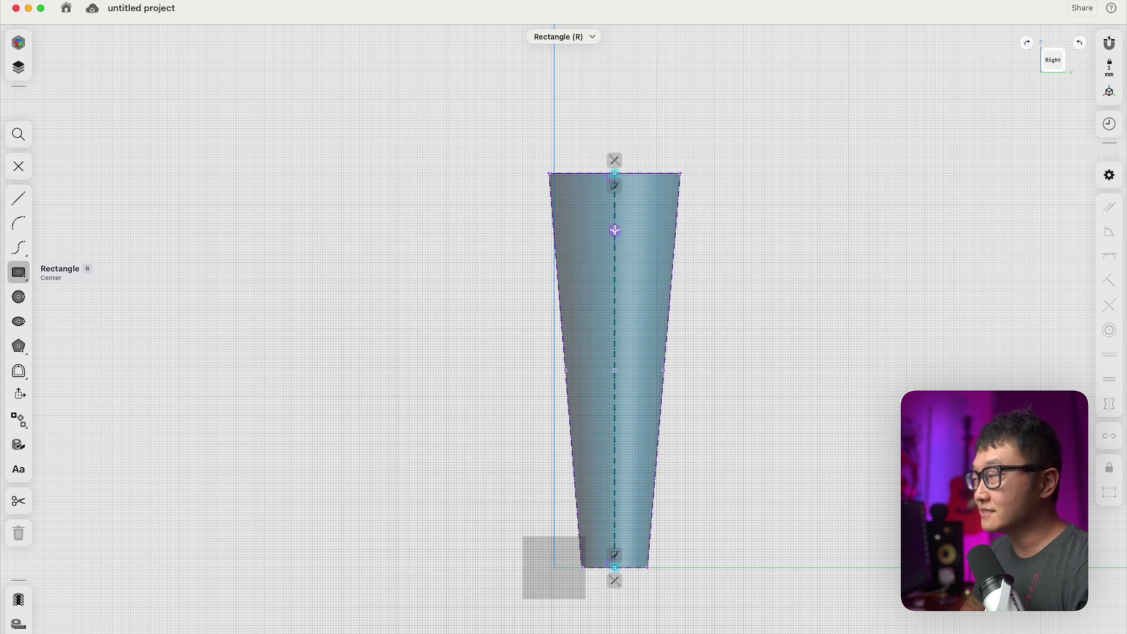
pyautogui.scroll(5, 615, 231)
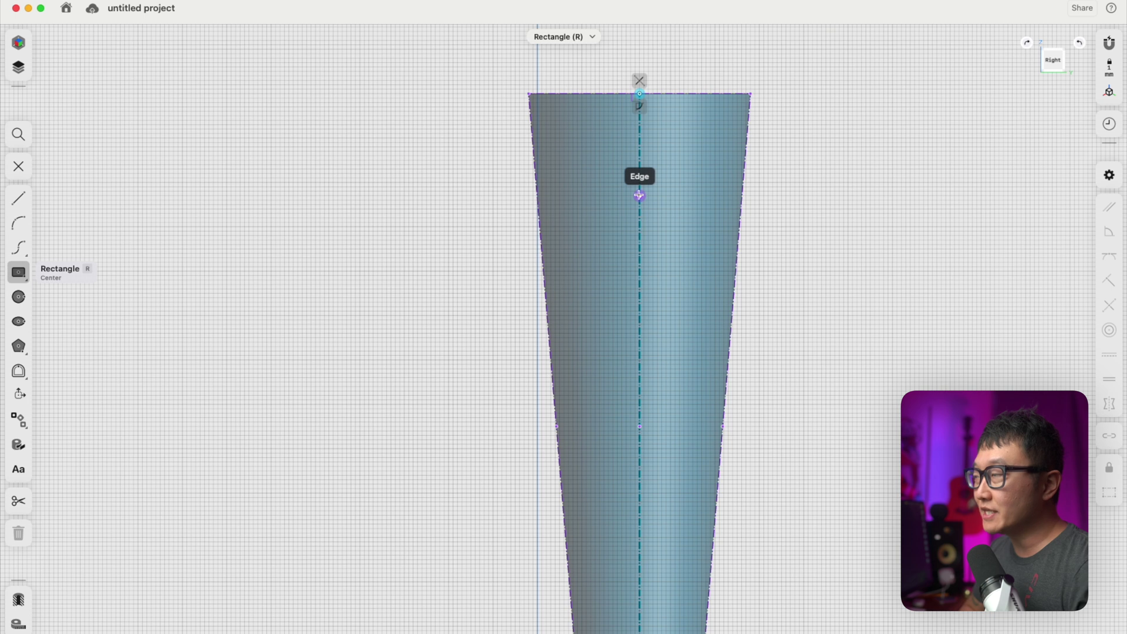
pyautogui.click(639, 195)
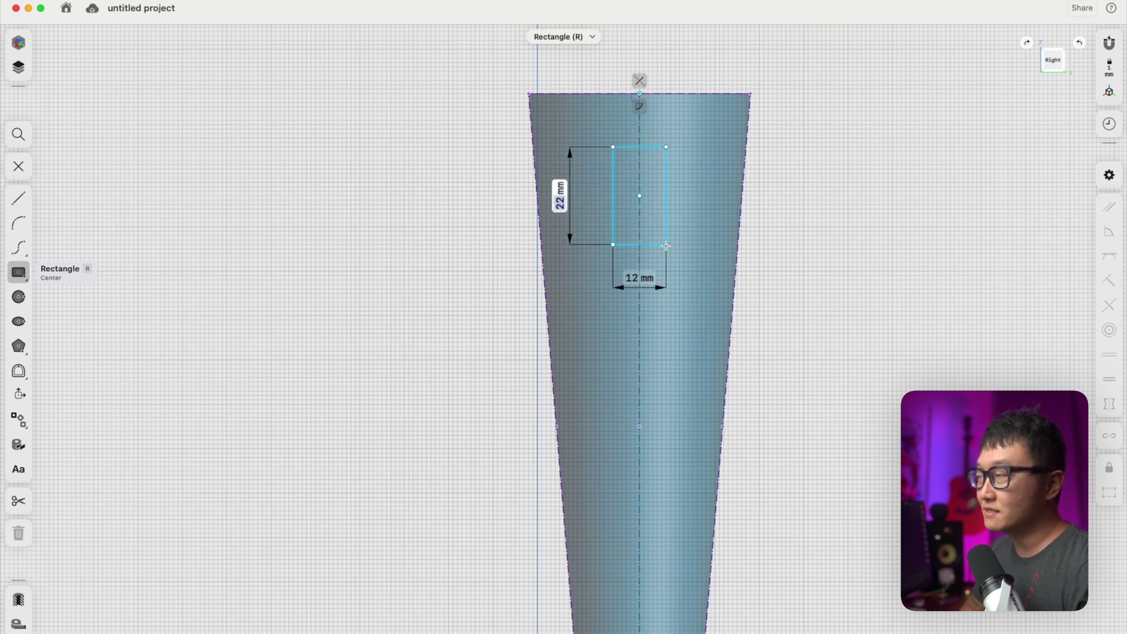
pyautogui.click(665, 246)
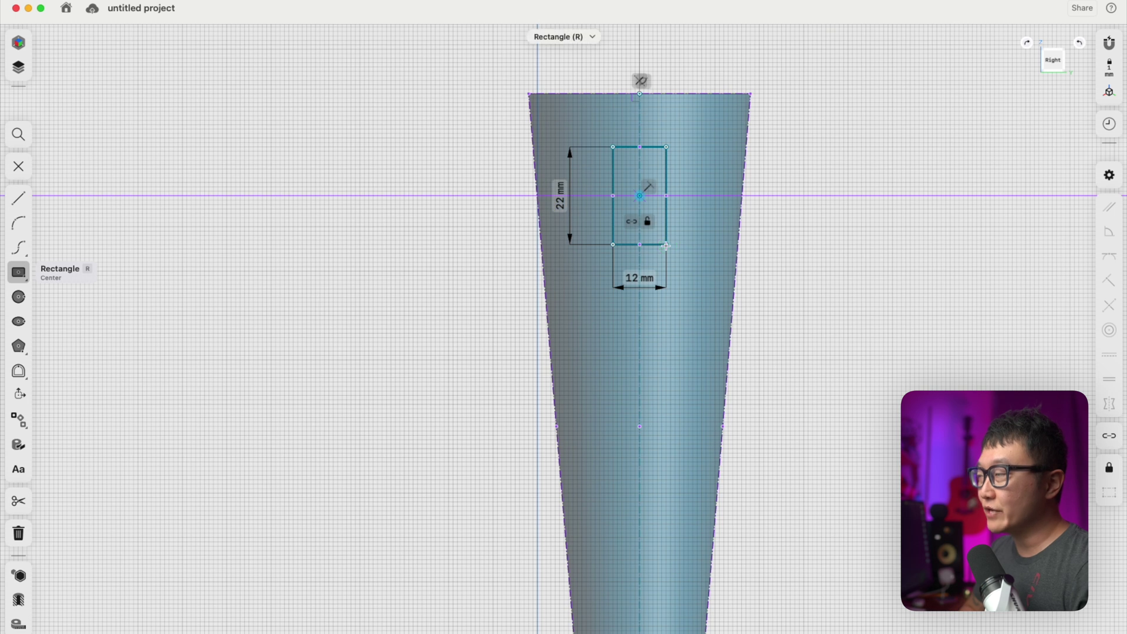
pyautogui.press('Escape')
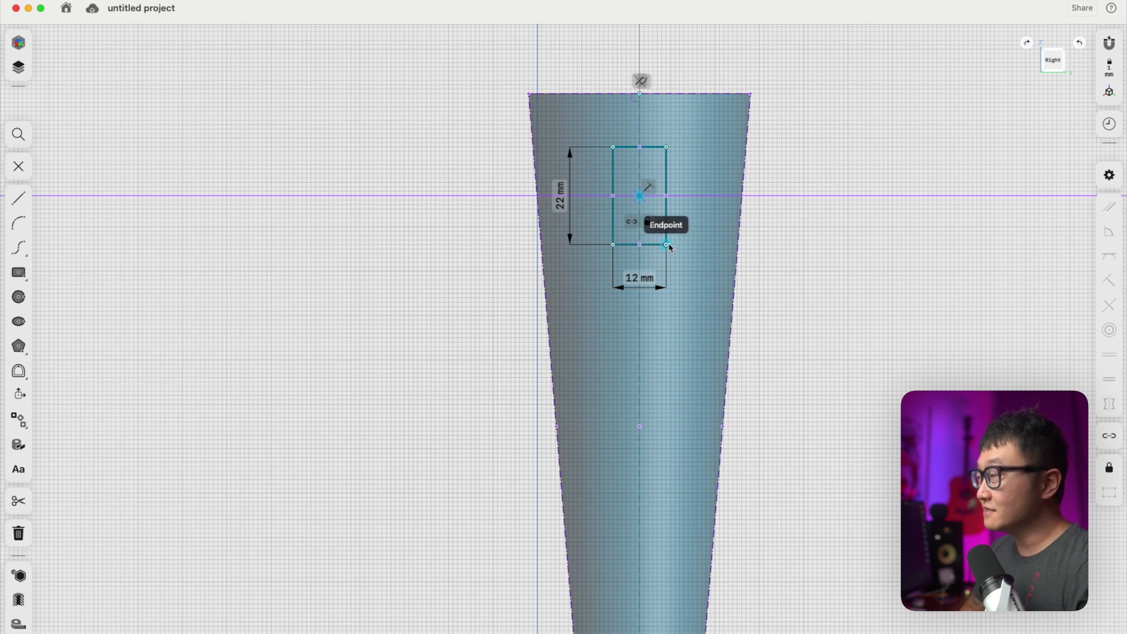
# Set the rectangle's height to 25 mm and its width to 15 mm.
pyautogui.click(565, 203)
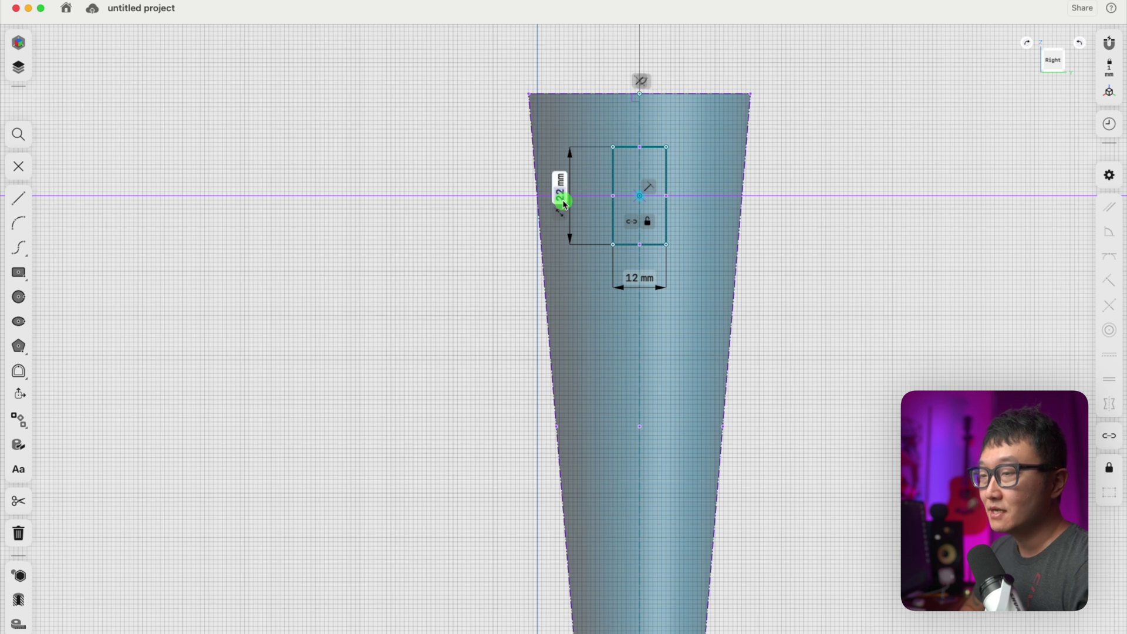
pyautogui.write('25')
pyautogui.press('Return')
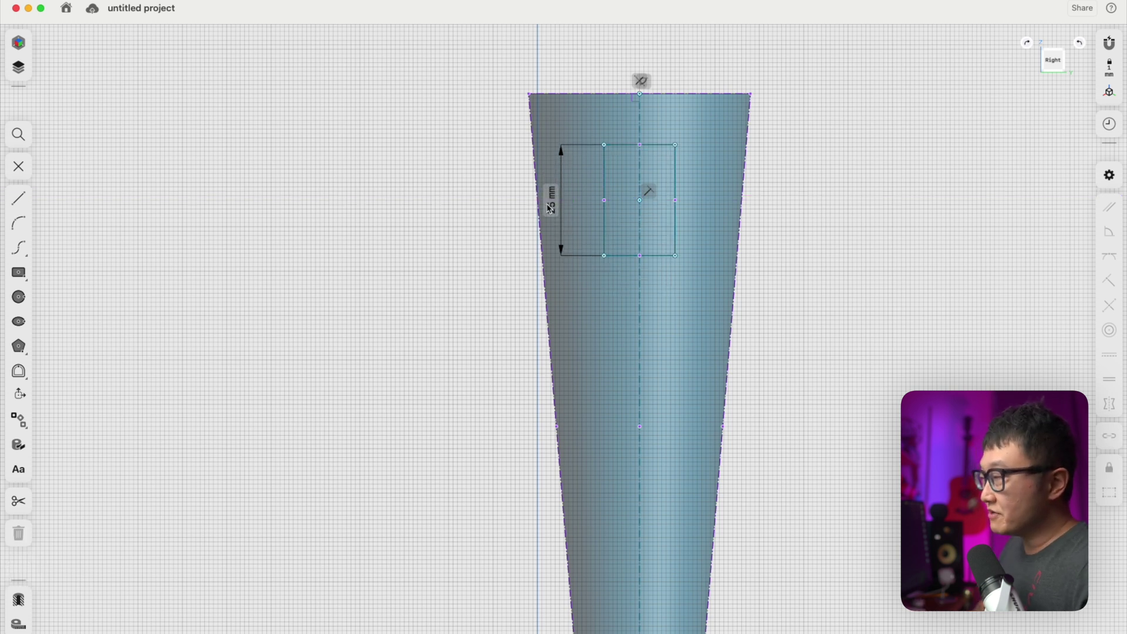
pyautogui.click(632, 255)
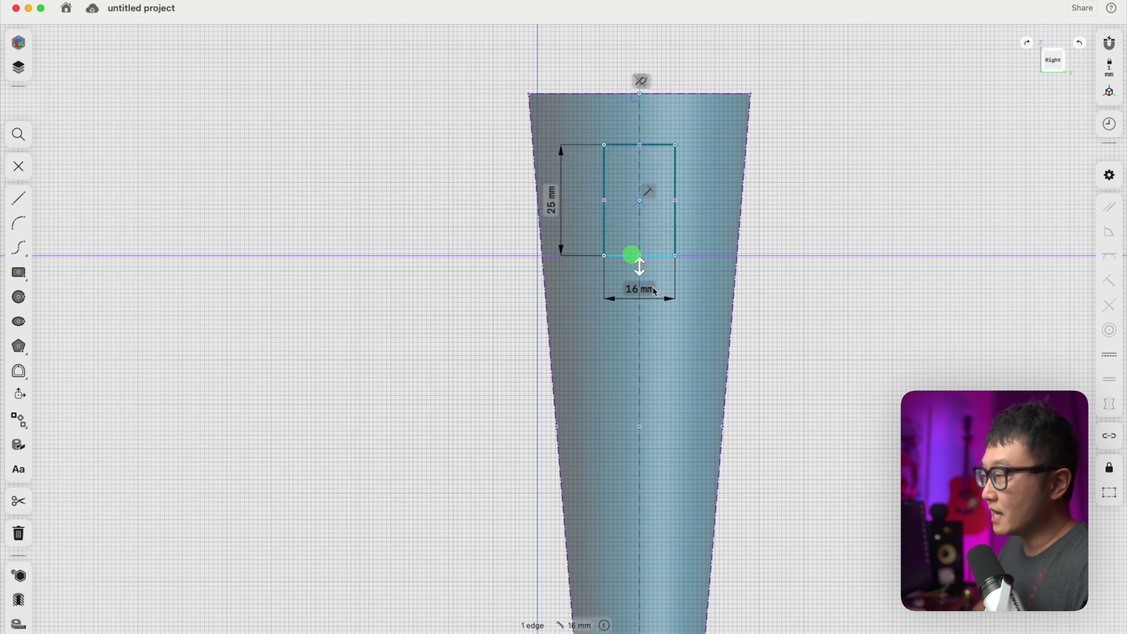
pyautogui.click(648, 289)
pyautogui.write('15')
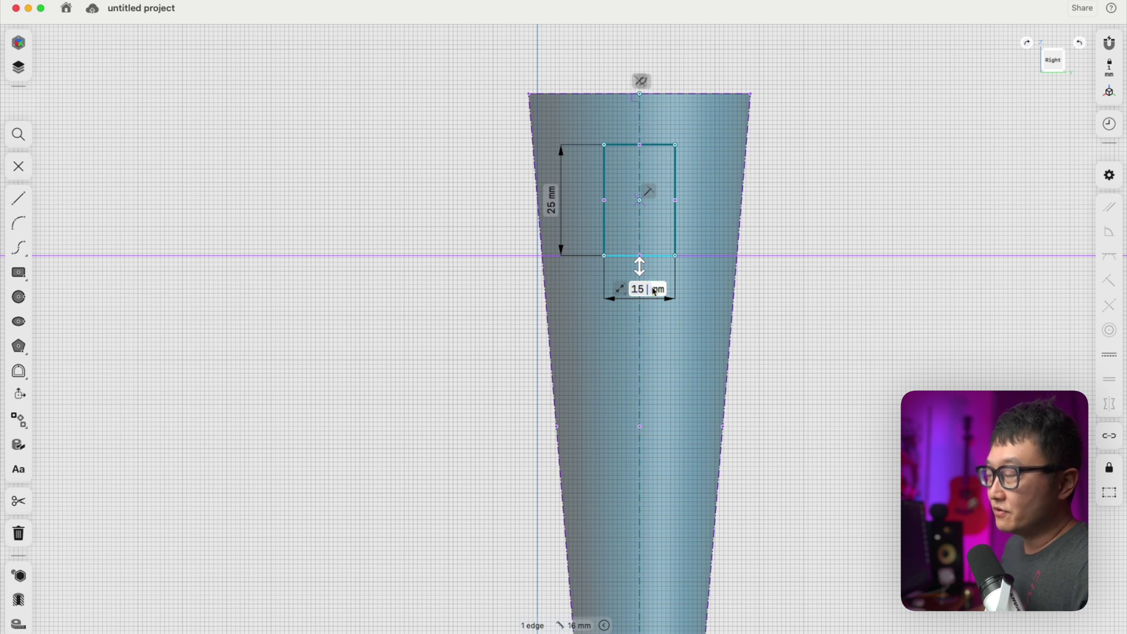
pyautogui.press('Return')
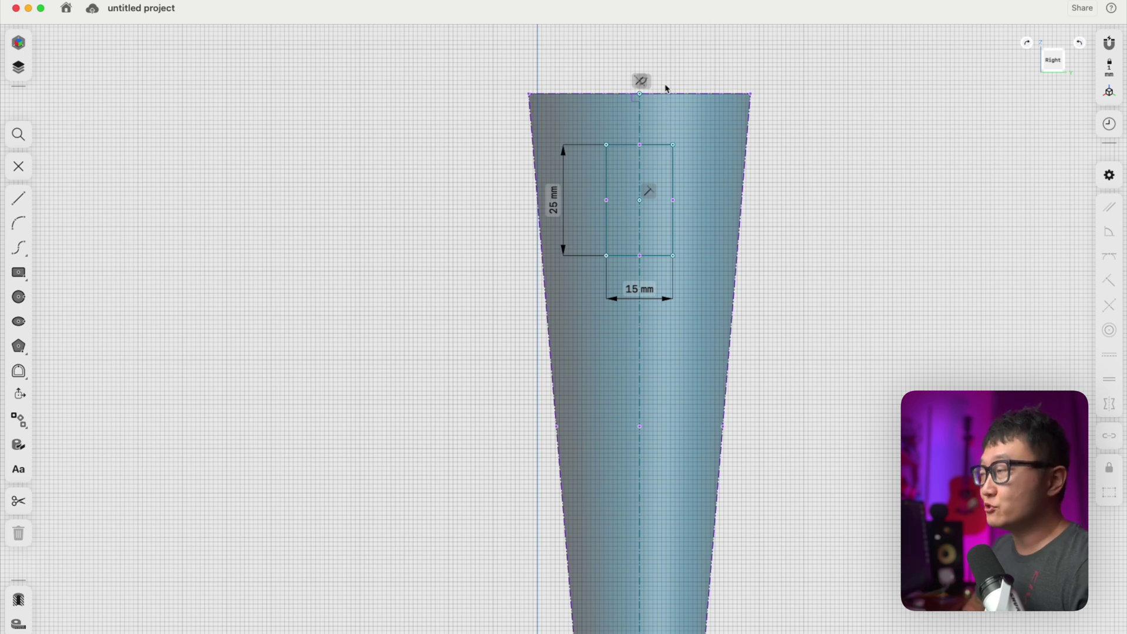
# Constrain the distance between the rectangle's top edge and the projected outline's top edge to 20 mm.
pyautogui.click(661, 147)
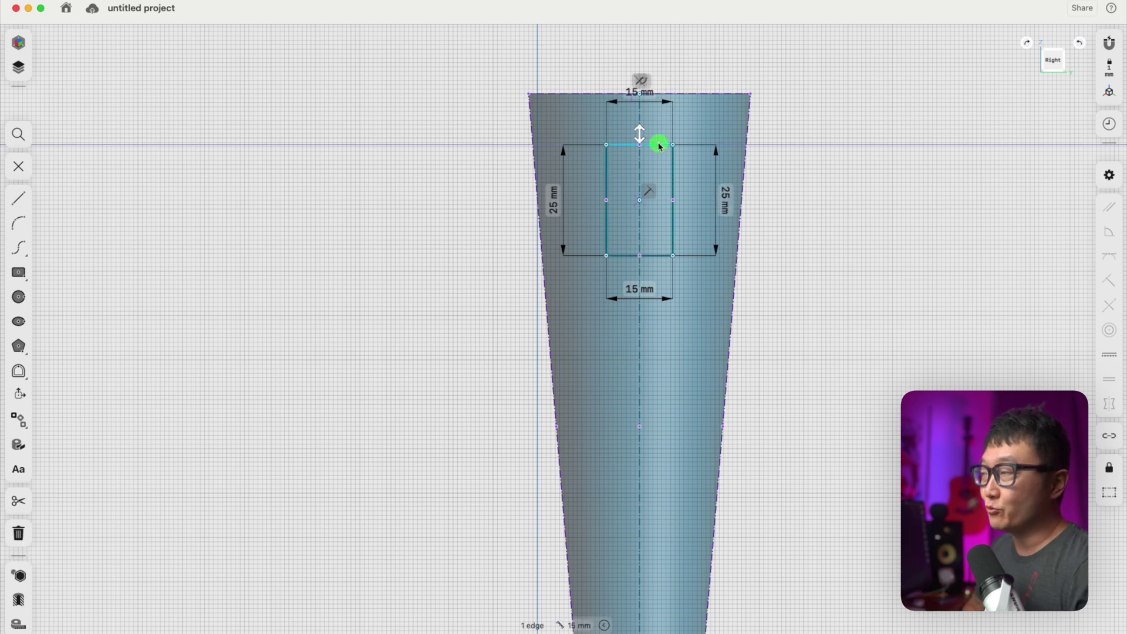
pyautogui.click(690, 85)
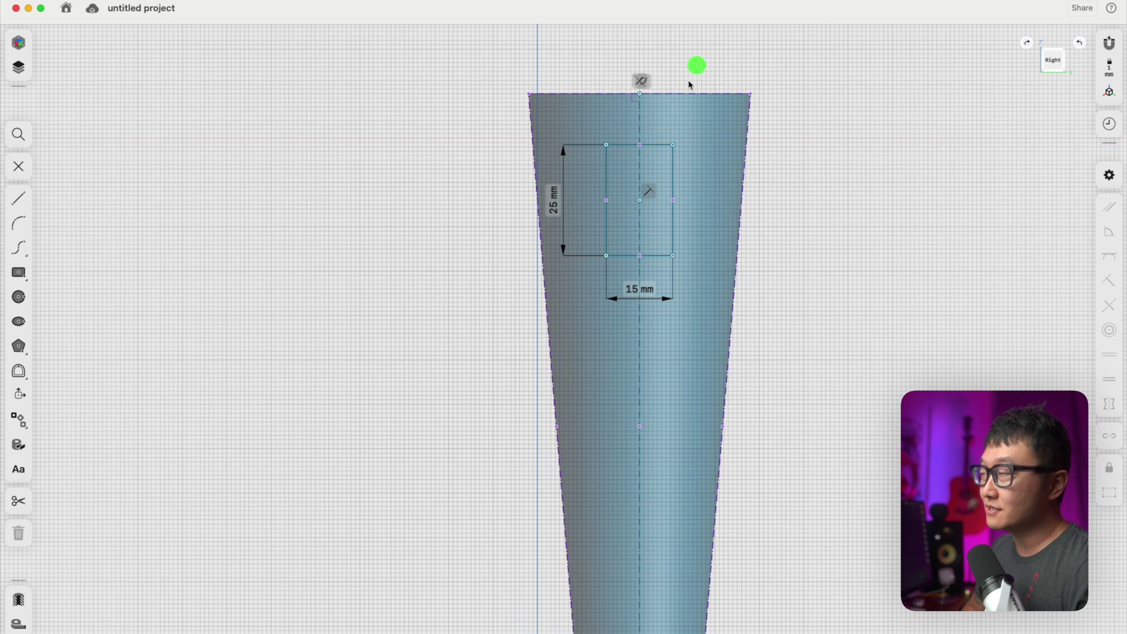
pyautogui.click(658, 146)
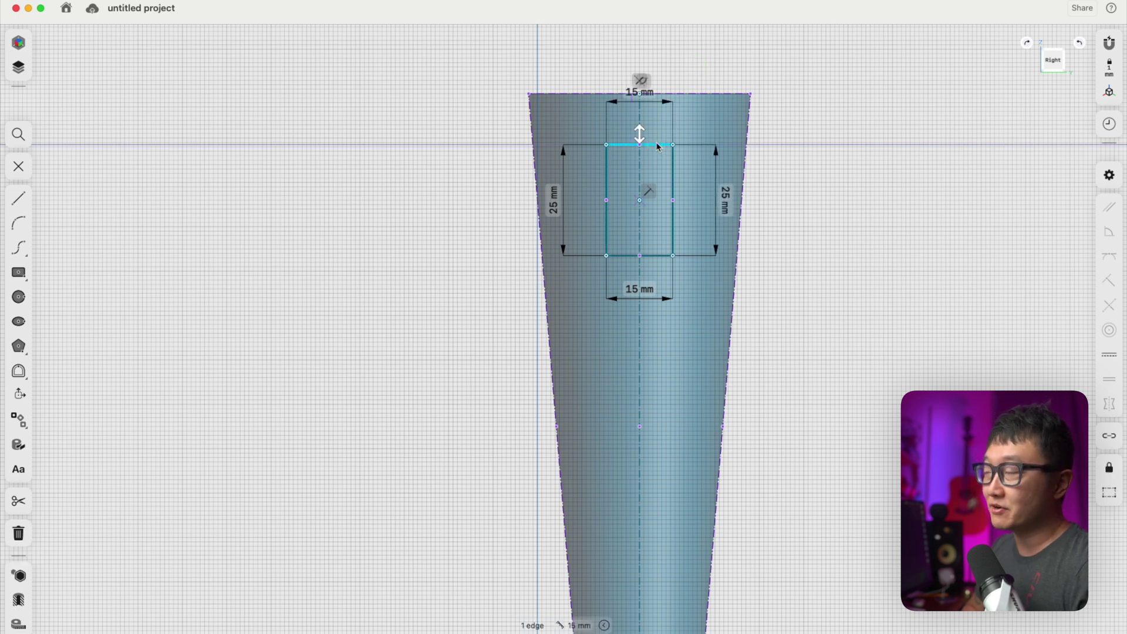
pyautogui.click(675, 94)
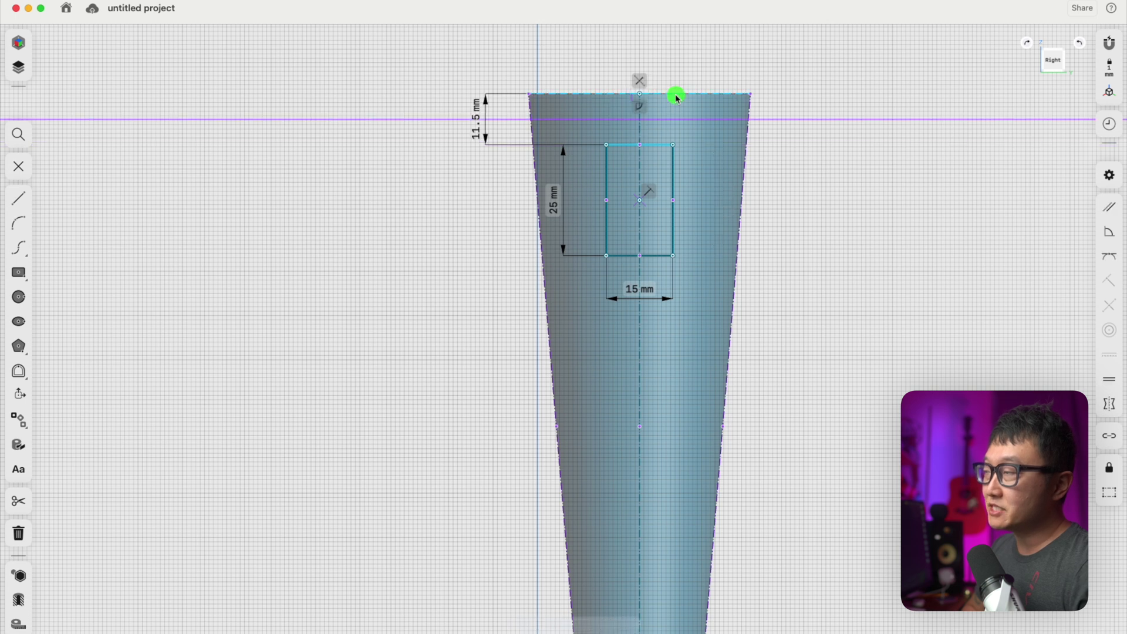
pyautogui.click(479, 132)
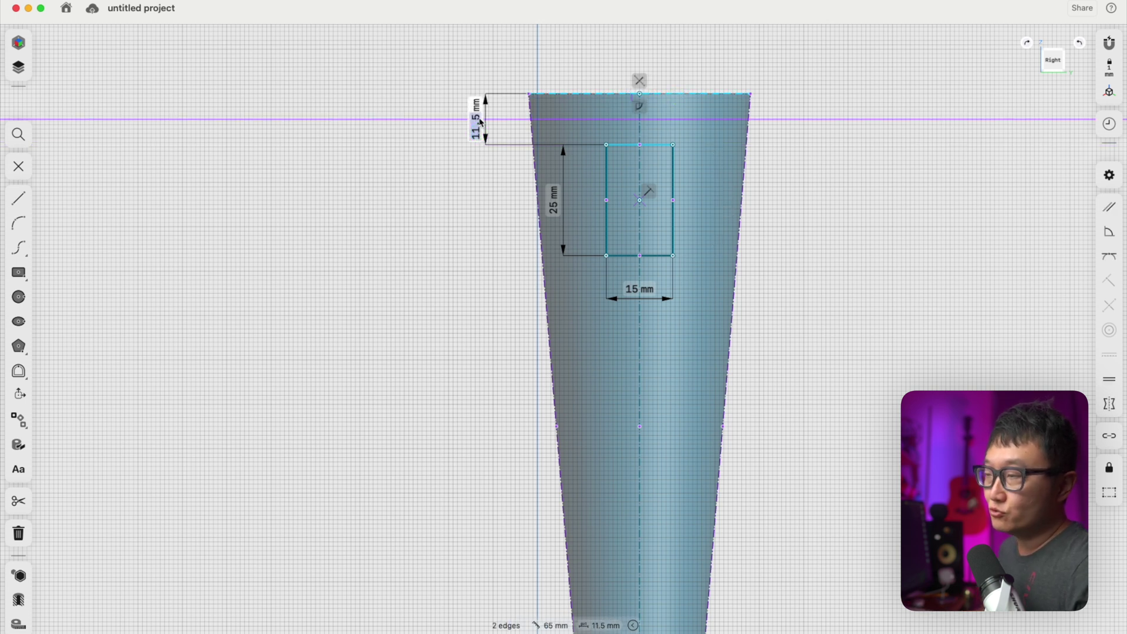
pyautogui.write('20')
pyautogui.press('Return')
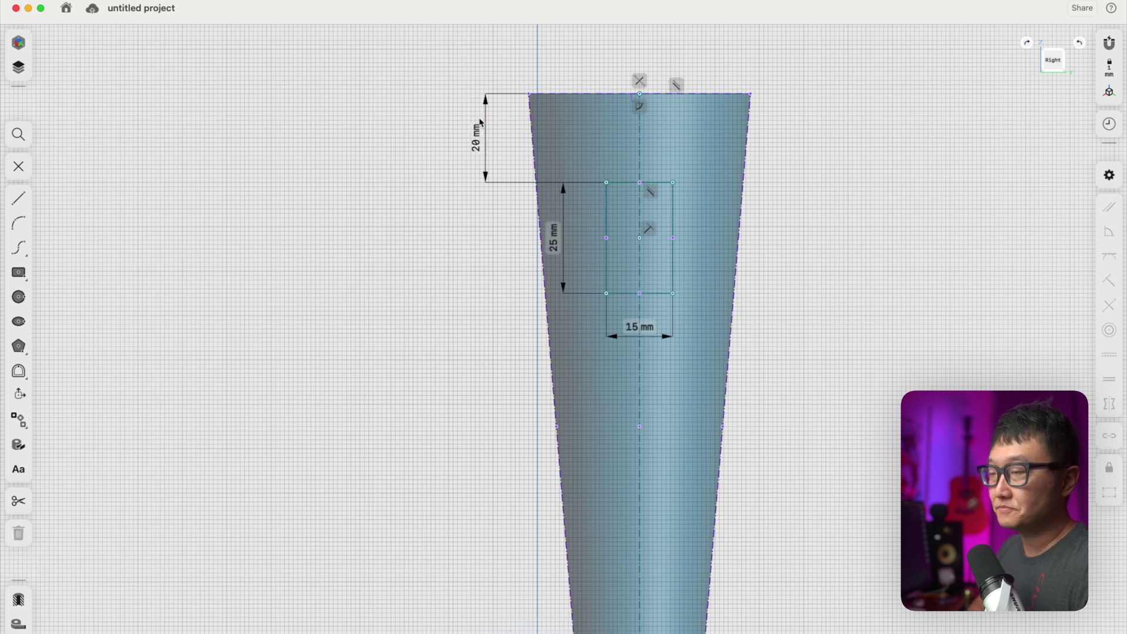
# Extrude the rectangle profile one-sided by -33 mm into the tapered leg to cut a pocket.
pyautogui.scroll(-3, 452, 199)
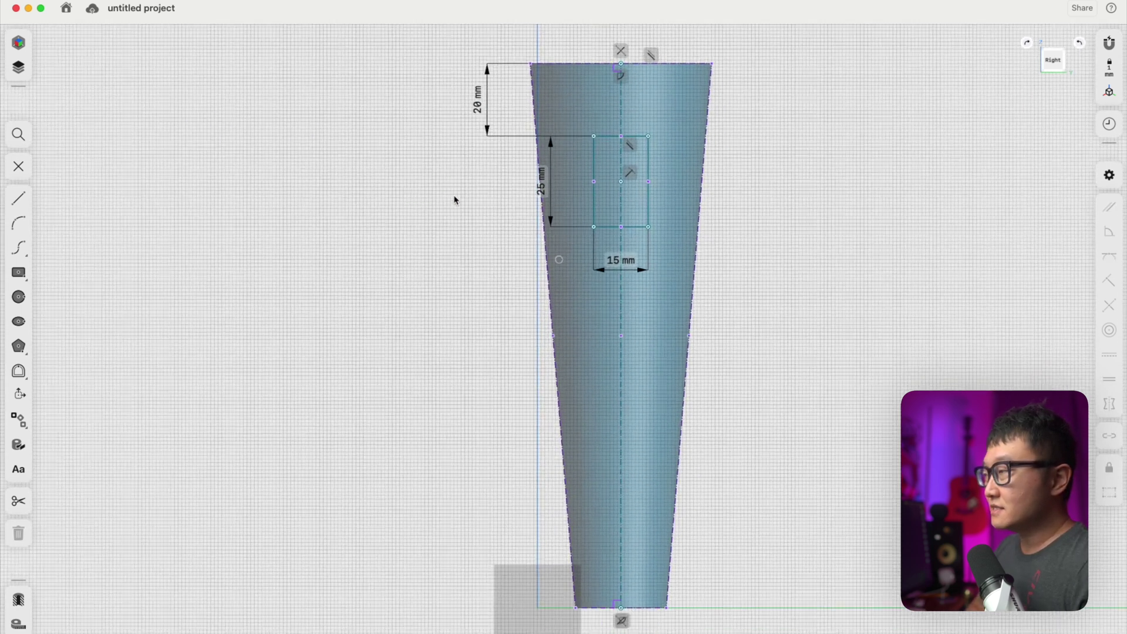
pyautogui.hscroll(-5, 455, 199)
pyautogui.hscroll(-5, 474, 202)
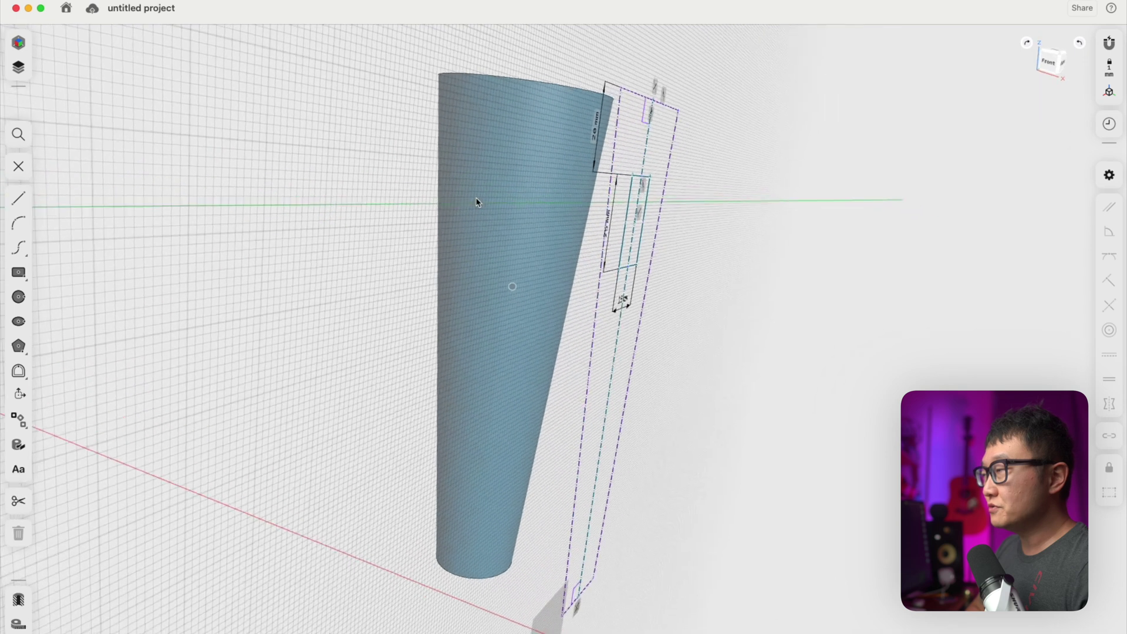
pyautogui.click(579, 261)
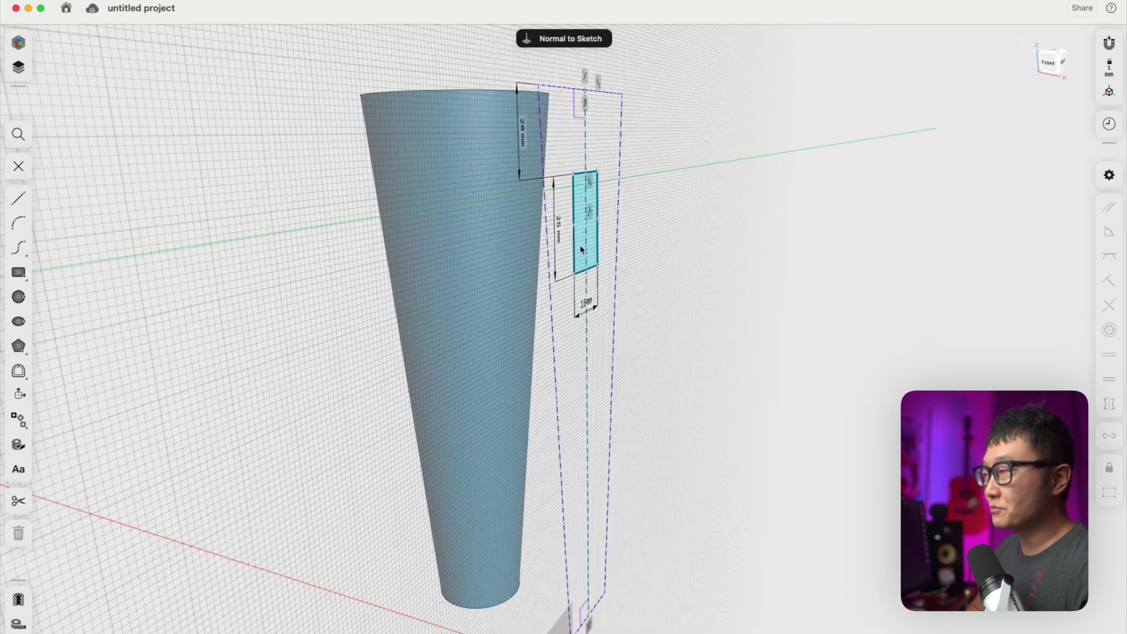
pyautogui.press('e')
pyautogui.hscroll(-3, 584, 250)
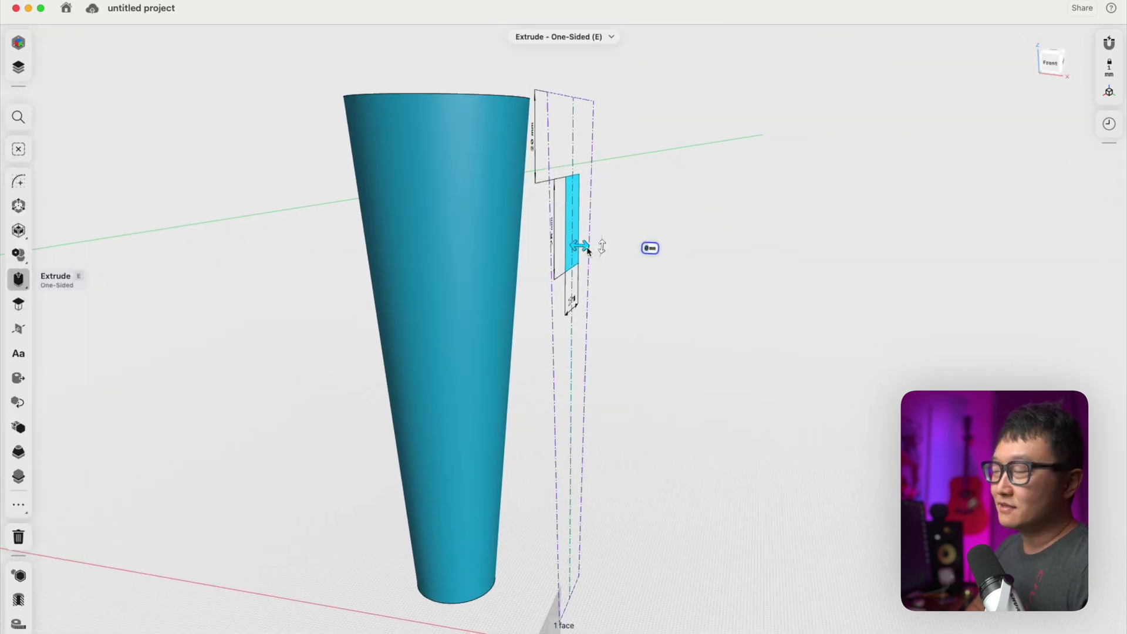
pyautogui.moveTo(588, 251); pyautogui.dragTo(454, 235)
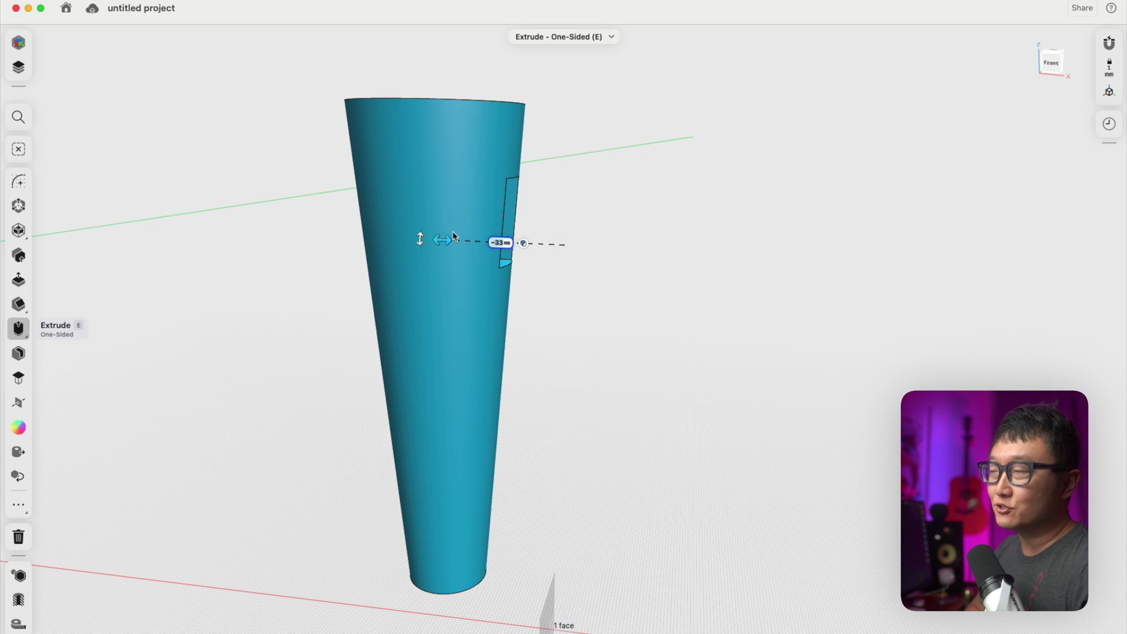
pyautogui.click(572, 214)
# Examine the pocket cut into the leg from several angles and check the length of an upper edge running into its depth.
pyautogui.hscroll(10, 572, 213)
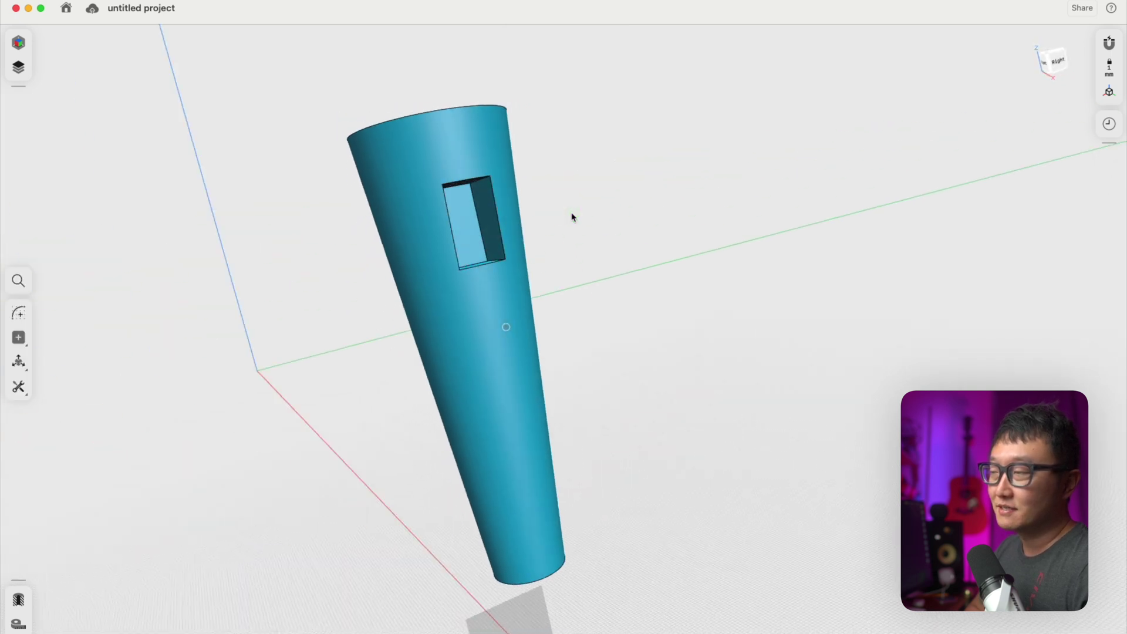
pyautogui.hscroll(-3, 485, 234)
pyautogui.scroll(3, 481, 235)
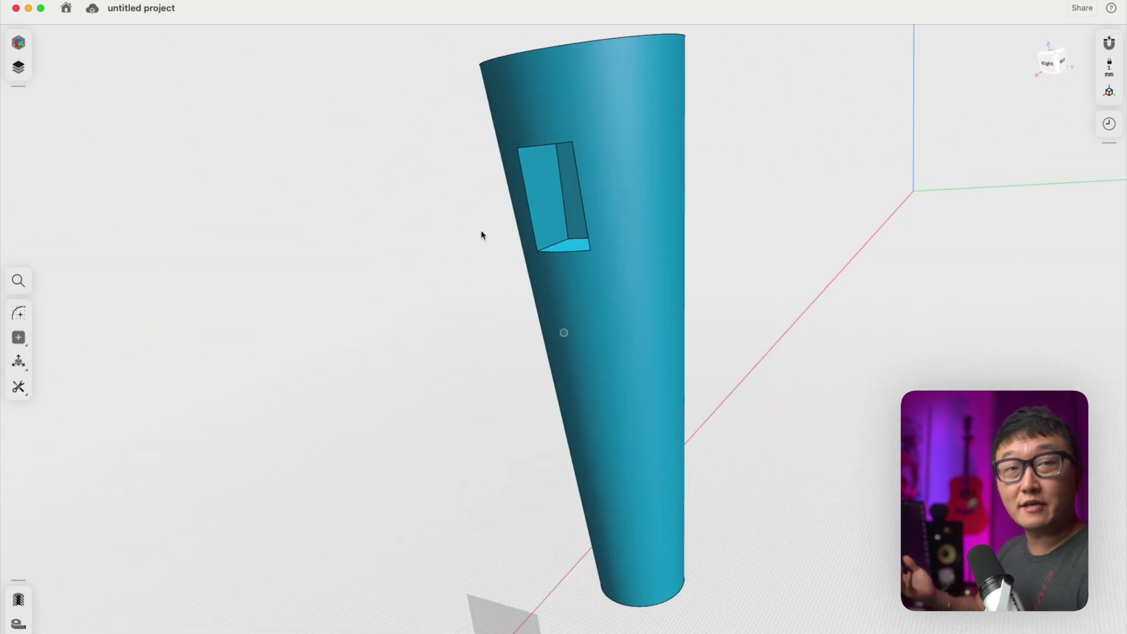
pyautogui.scroll(3, 510, 254)
pyautogui.scroll(3, 555, 201)
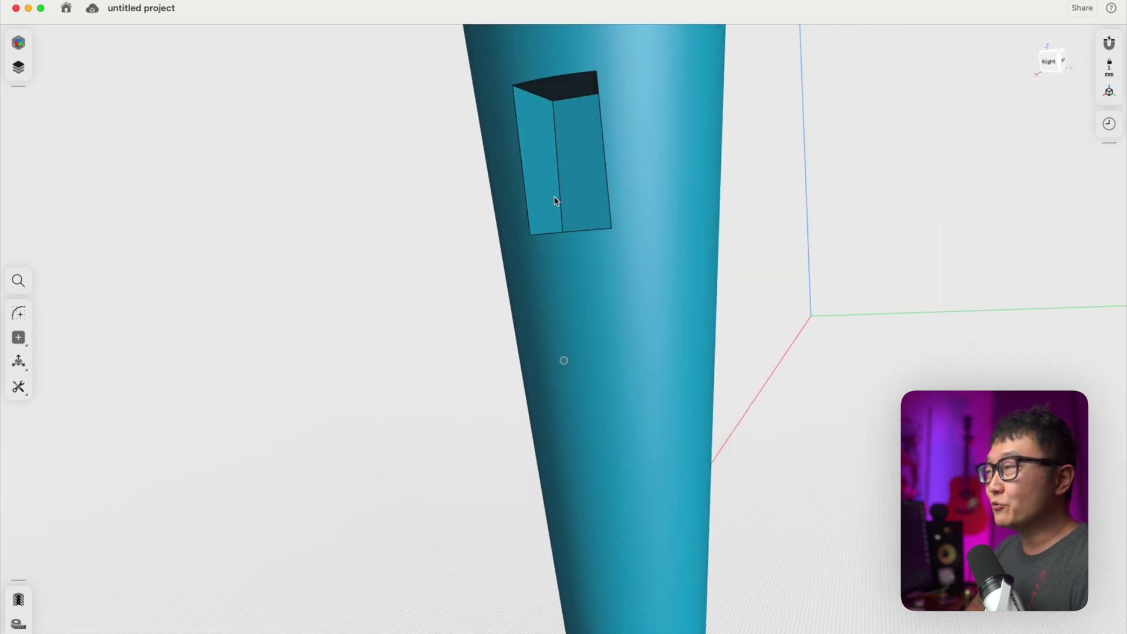
pyautogui.scroll(2, 556, 201)
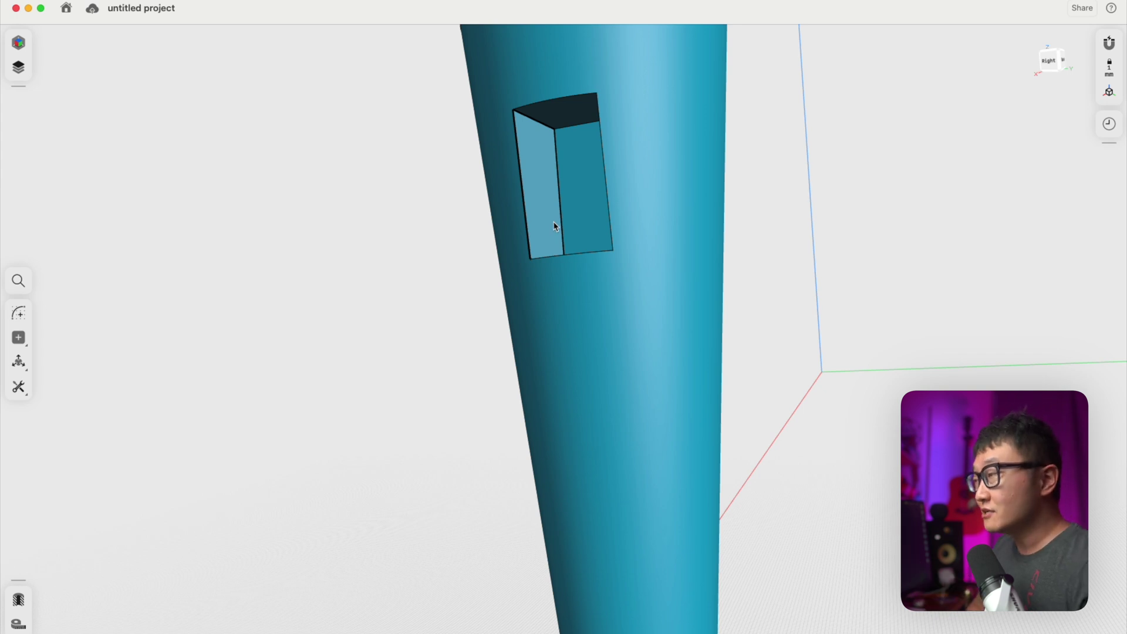
pyautogui.click(541, 127)
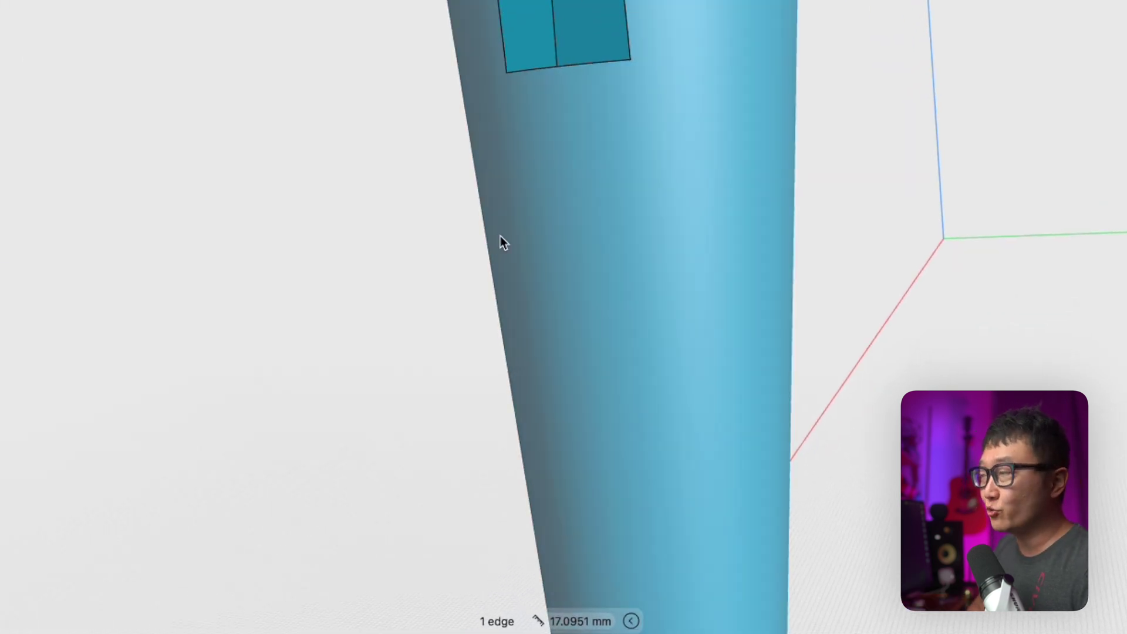
pyautogui.click(356, 132)
pyautogui.scroll(3, 562, 270)
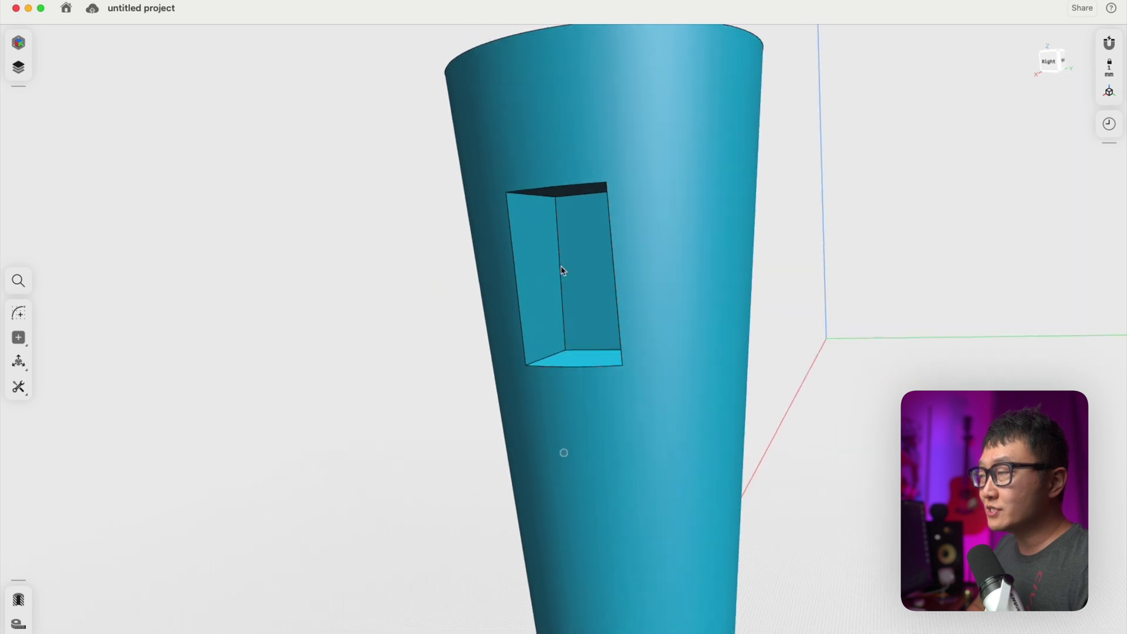
pyautogui.scroll(1, 562, 270)
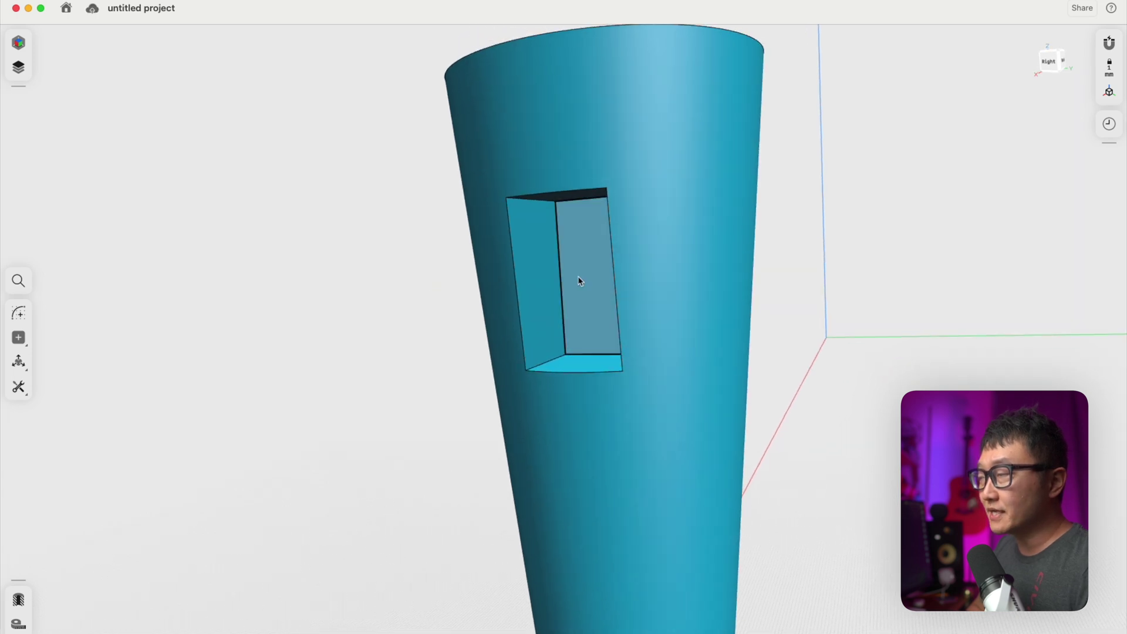
# Offset the pocket's inner back face by -3 mm to deepen the cut.
pyautogui.click(579, 281)
pyautogui.scroll(3, 576, 282)
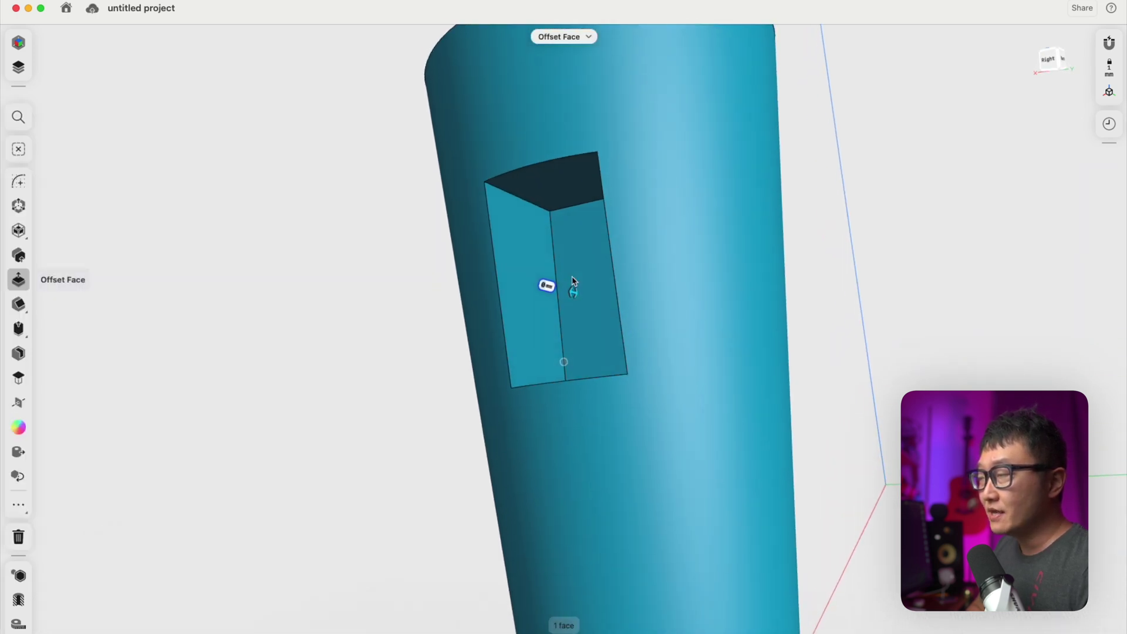
pyautogui.moveTo(579, 296); pyautogui.dragTo(583, 297)
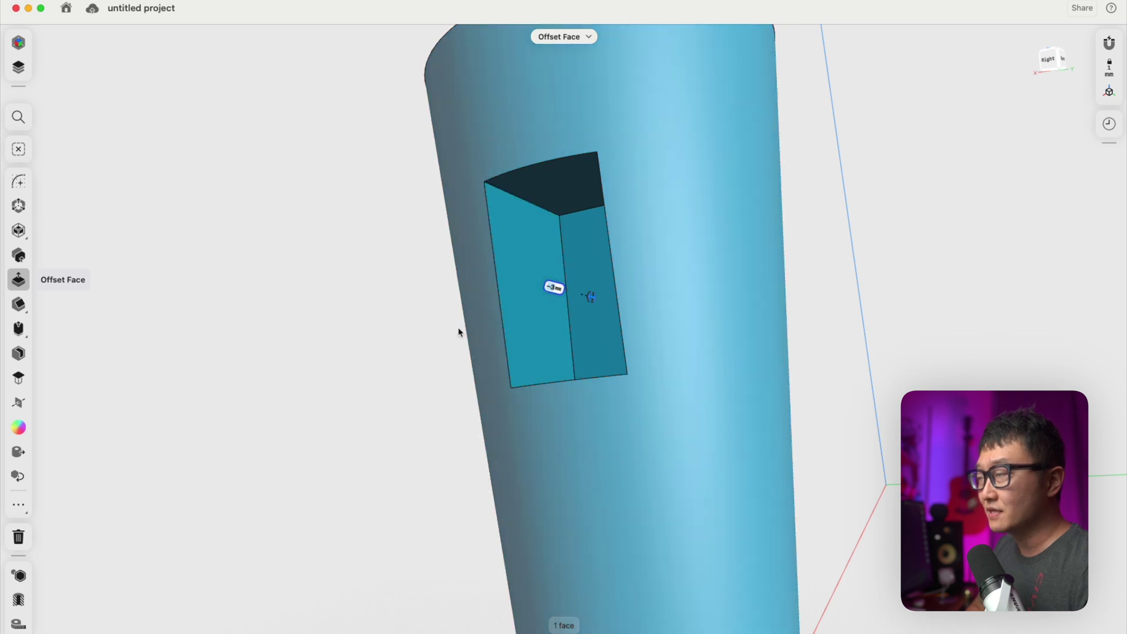
pyautogui.click(422, 340)
# Try to fillet the pocket's corner edges running into its depth together with its adjoining side face.
pyautogui.moveTo(423, 342); pyautogui.dragTo(630, 192, button='right')
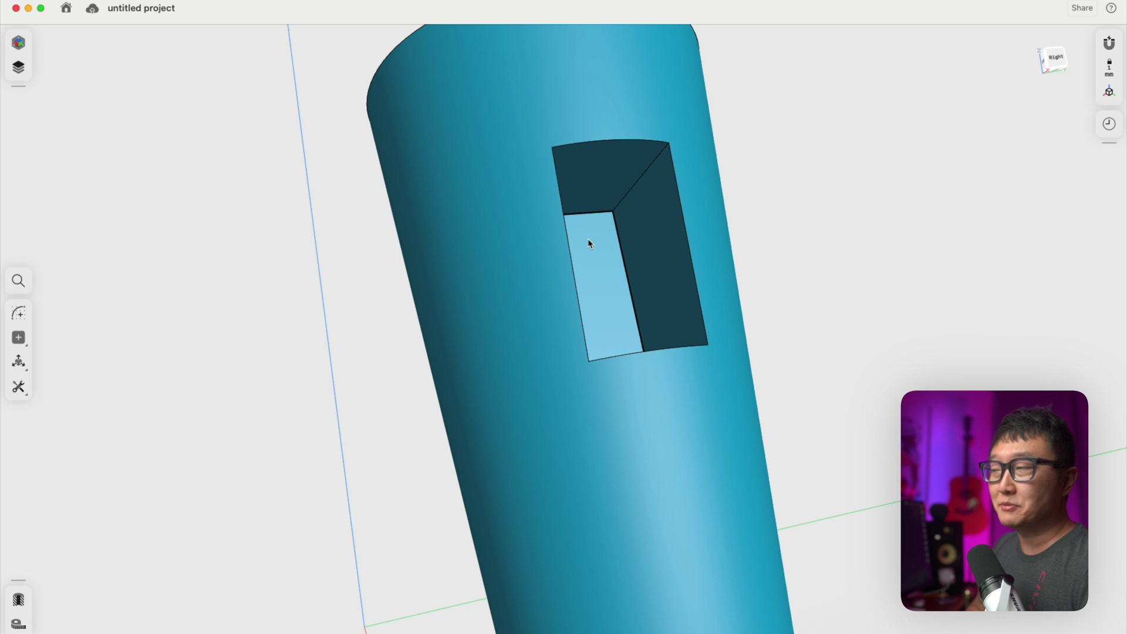
pyautogui.click(637, 188)
pyautogui.moveTo(637, 188); pyautogui.dragTo(595, 216, button='right')
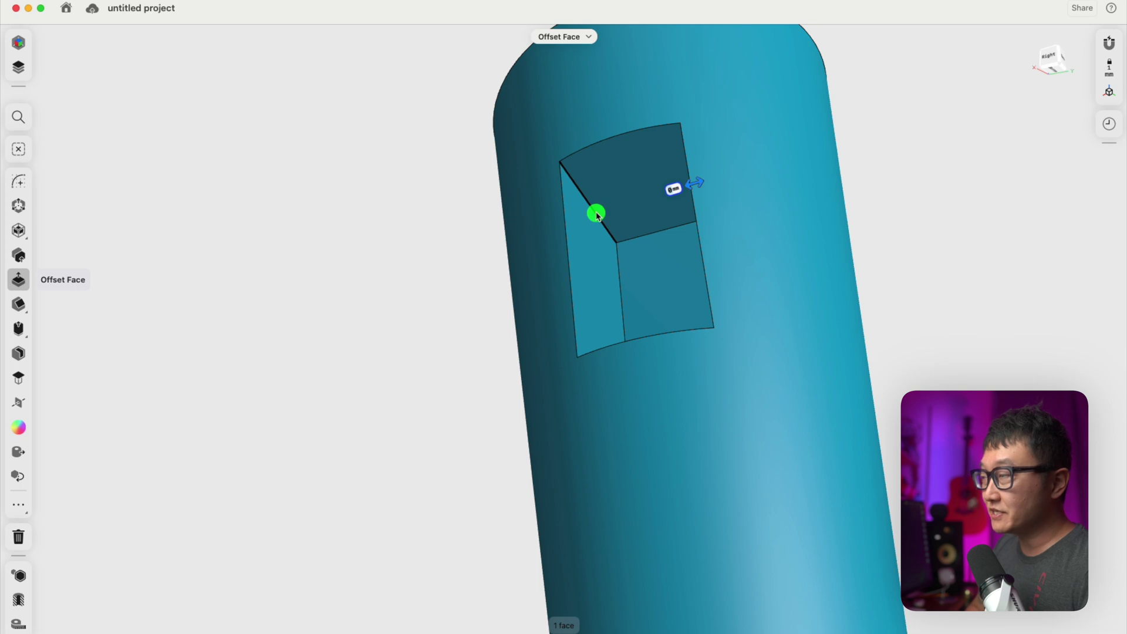
pyautogui.click(597, 217)
pyautogui.moveTo(596, 211); pyautogui.dragTo(583, 332, button='right')
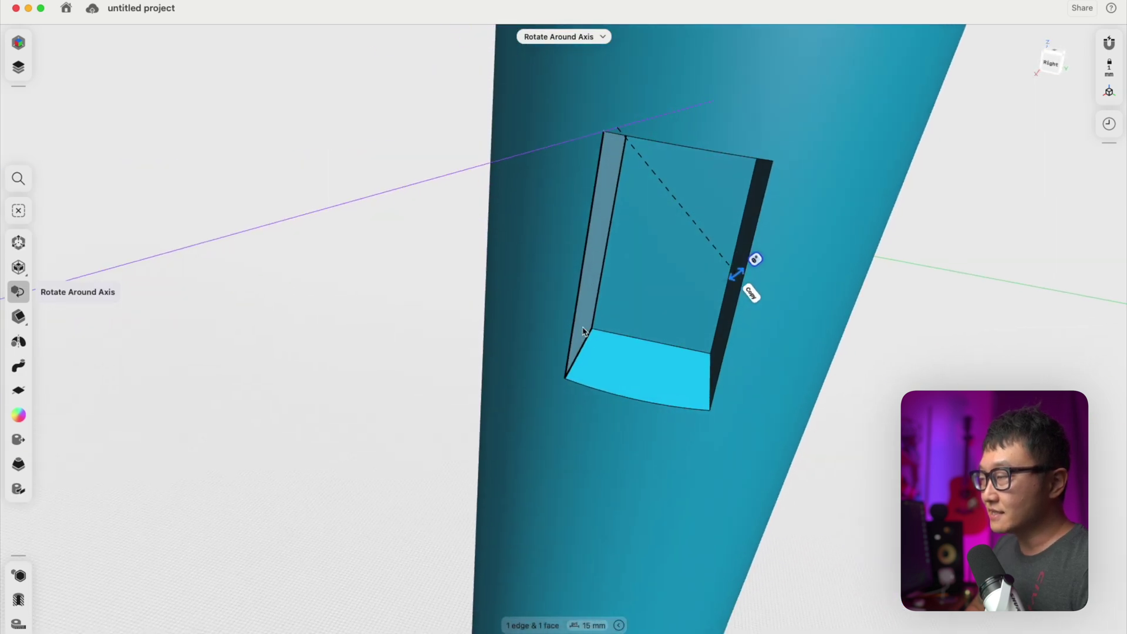
pyautogui.click(582, 346)
pyautogui.moveTo(660, 374); pyautogui.dragTo(718, 229, button='right')
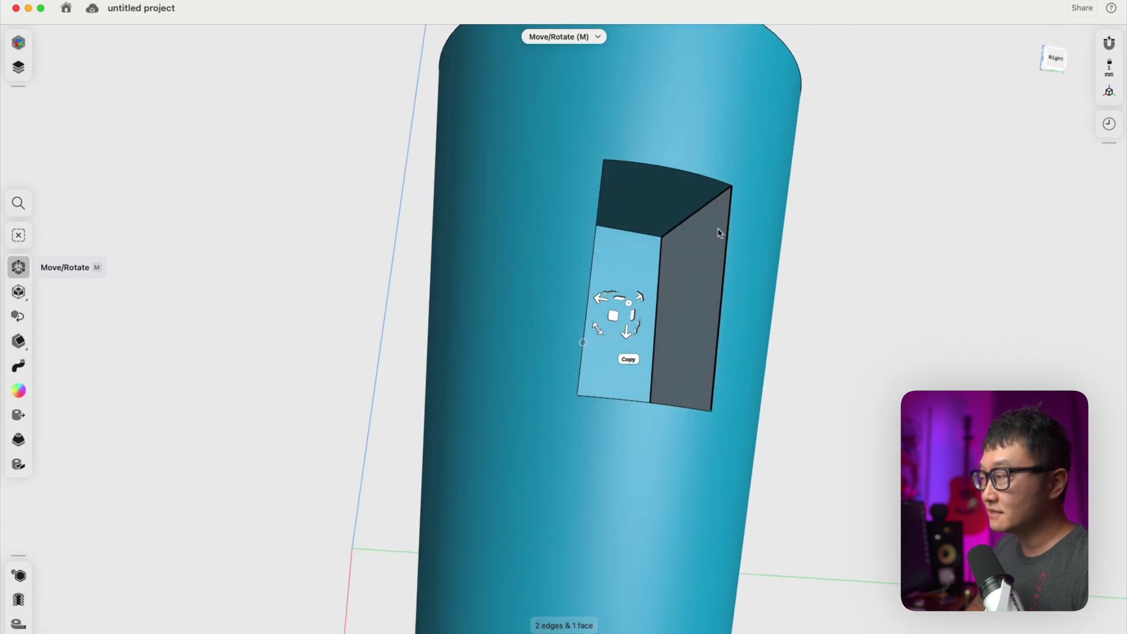
pyautogui.press('f')
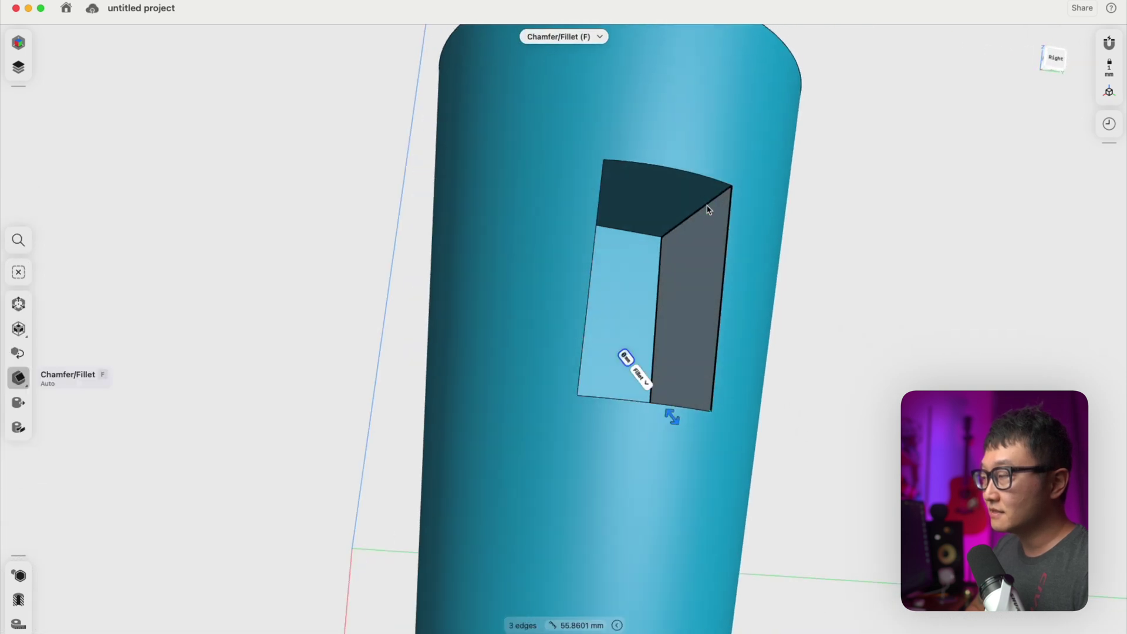
pyautogui.moveTo(678, 433); pyautogui.dragTo(674, 451, button='right')
pyautogui.moveTo(672, 451); pyautogui.dragTo(667, 438)
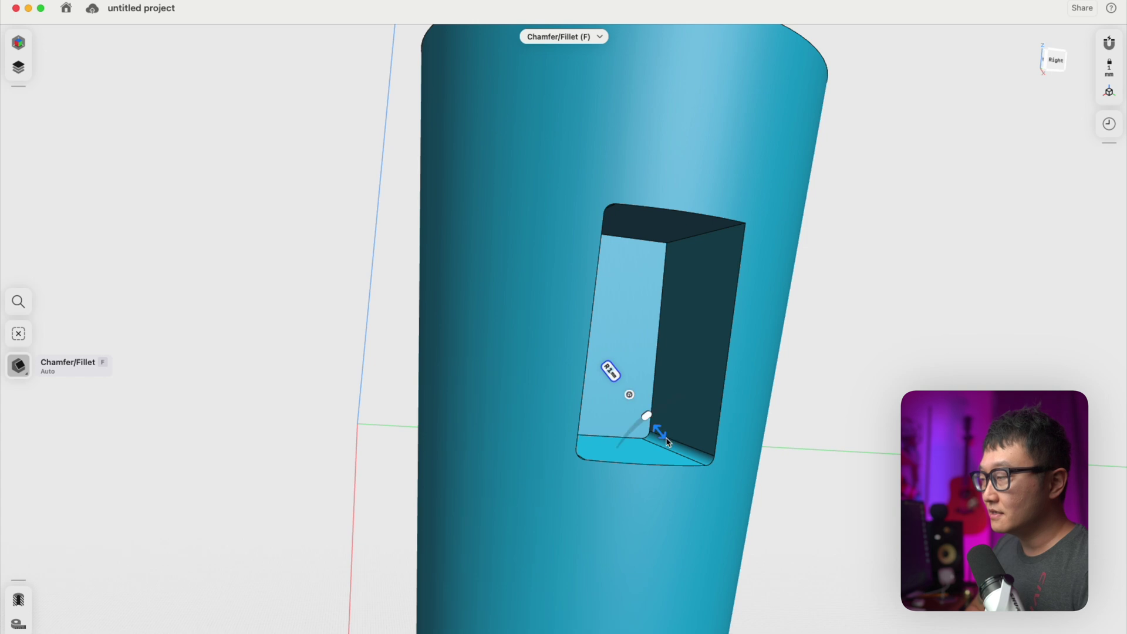
pyautogui.press('super+z')
# Fillet only the four corner edges that run from the pocket's opening to its back face.
pyautogui.click(692, 236)
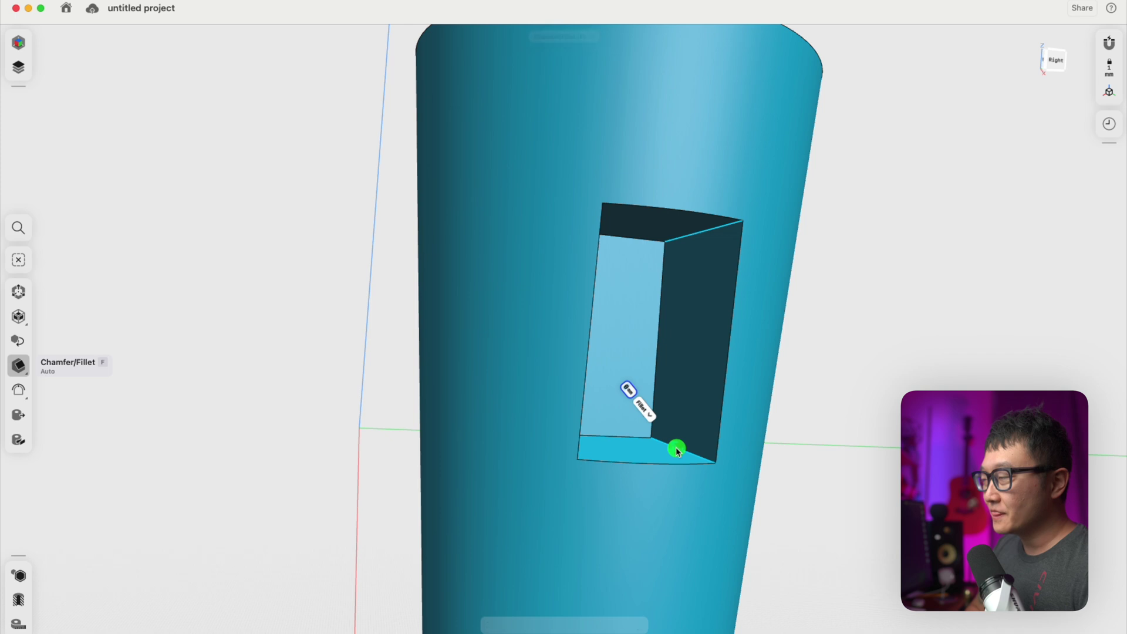
pyautogui.moveTo(676, 451); pyautogui.dragTo(572, 296, button='right')
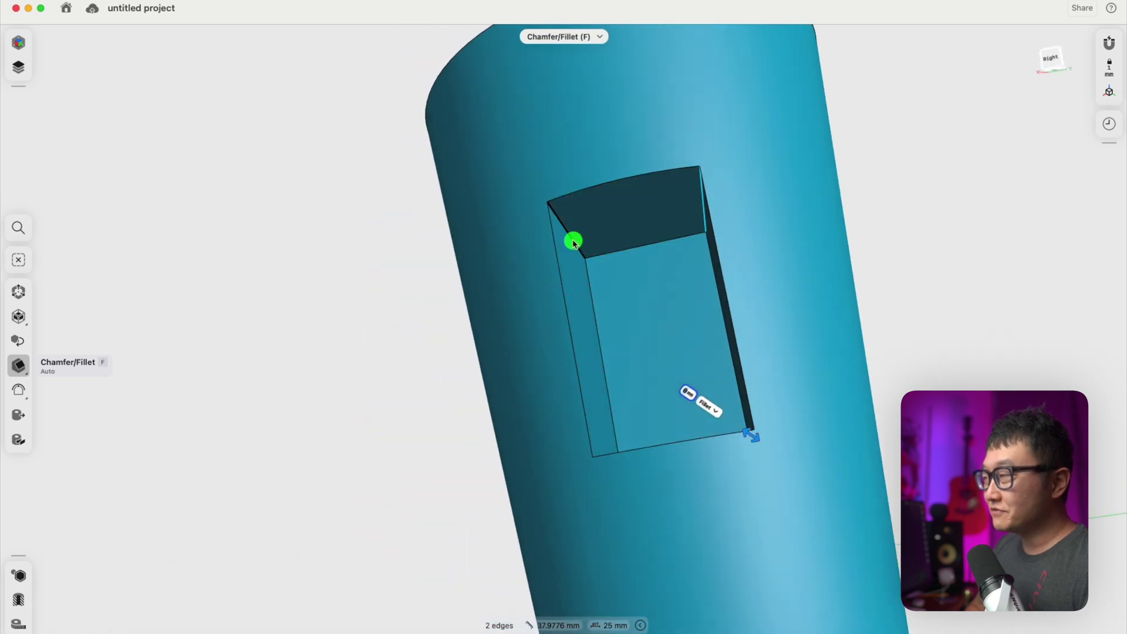
pyautogui.moveTo(574, 242); pyautogui.dragTo(611, 456, button='right')
pyautogui.click(610, 453)
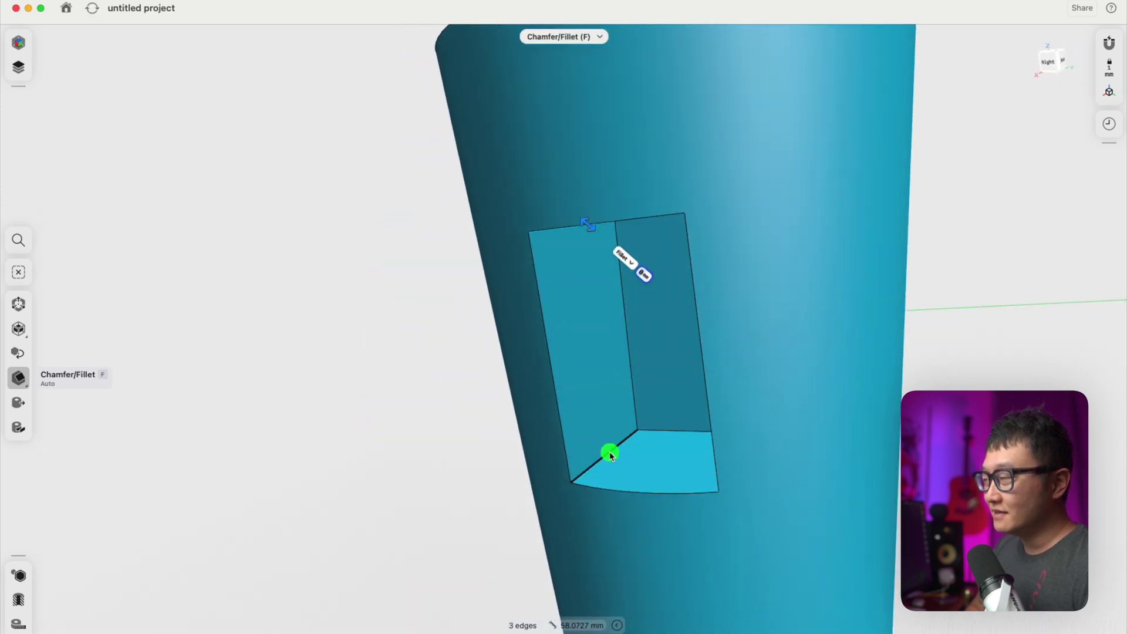
pyautogui.click(611, 453)
pyautogui.moveTo(615, 452); pyautogui.dragTo(675, 394)
pyautogui.moveTo(675, 394); pyautogui.dragTo(800, 385, button='right')
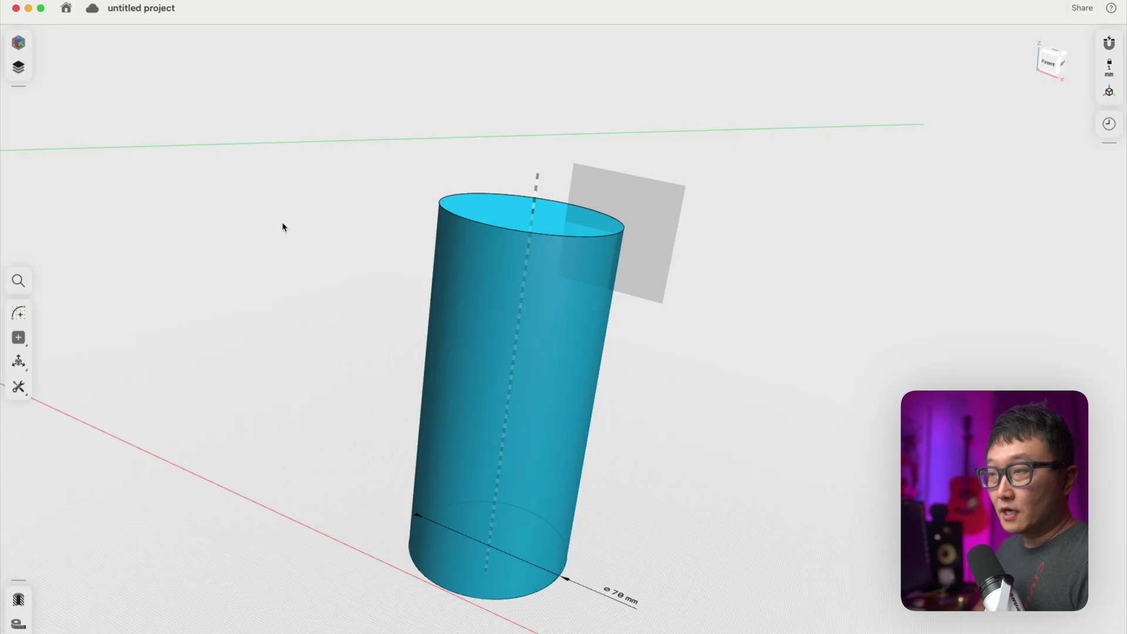
pyautogui.click(33, 385)
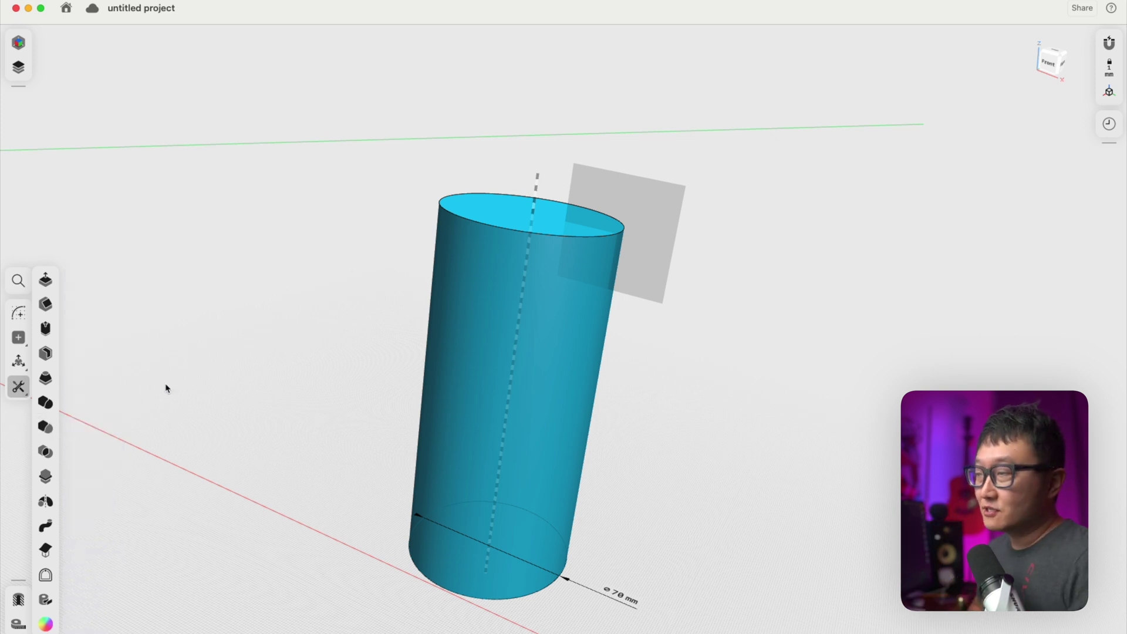
pyautogui.click(400, 256)
pyautogui.moveTo(399, 257); pyautogui.dragTo(488, 205, button='right')
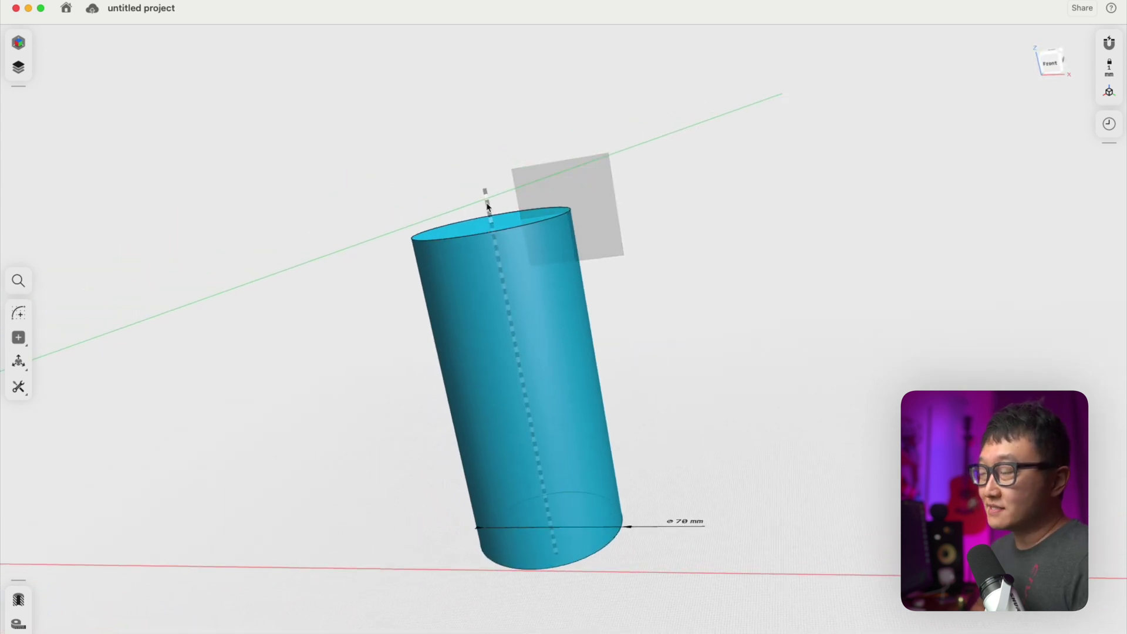
# Sketch a centre rectangle 10 mm wide and 4 mm high on the construction plane, centred on the cylinder's side edge just below its top.
pyautogui.click(576, 193)
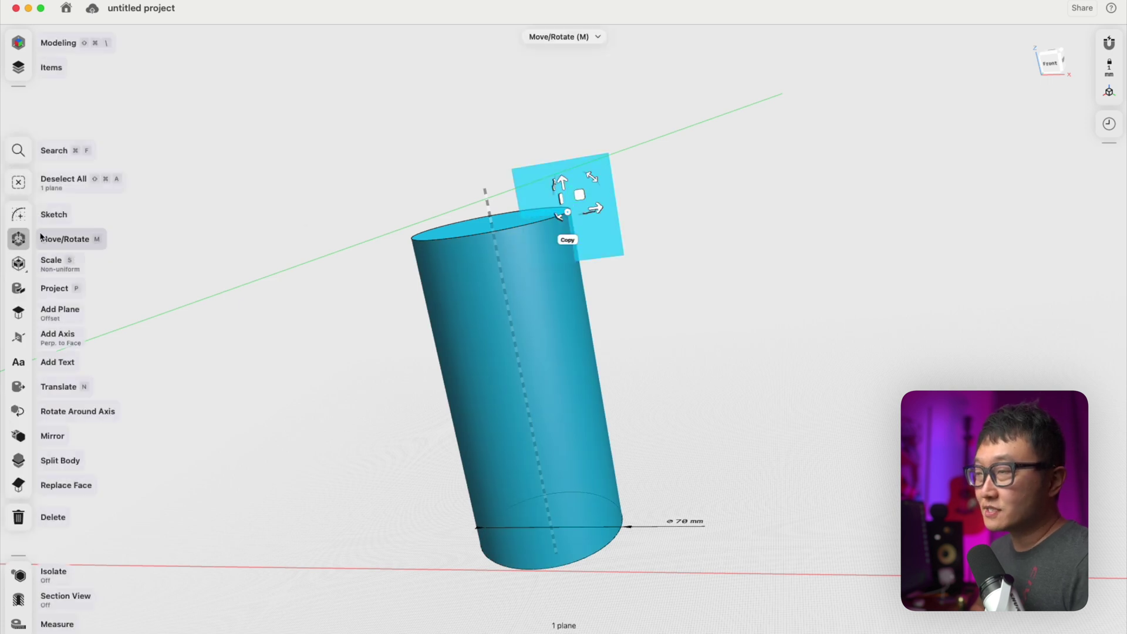
pyautogui.click(19, 215)
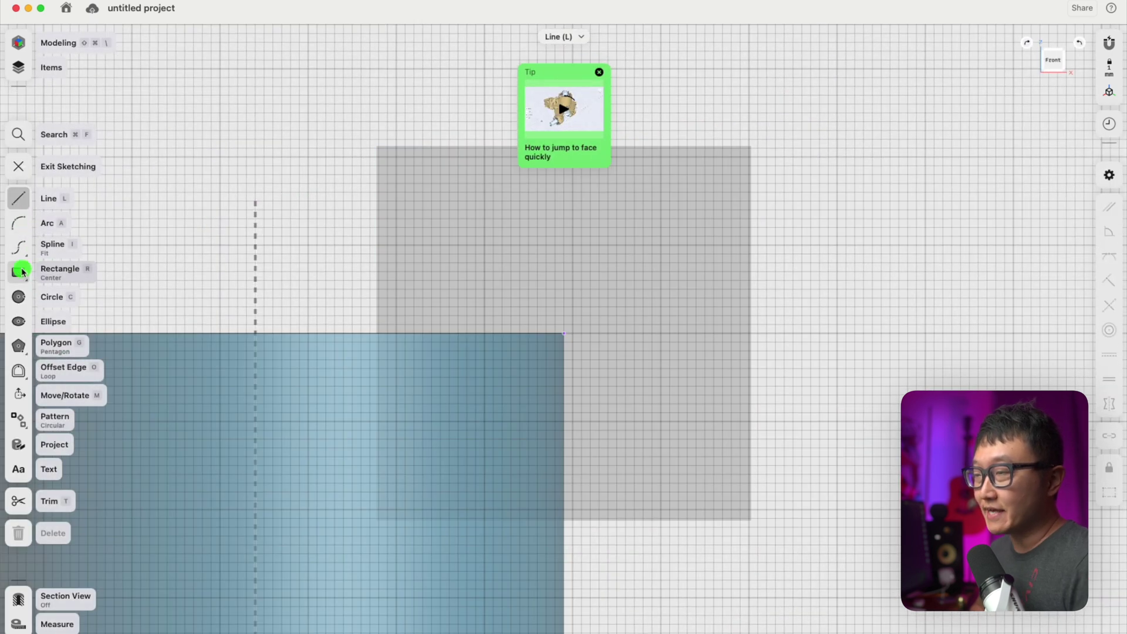
pyautogui.click(22, 272)
pyautogui.click(564, 385)
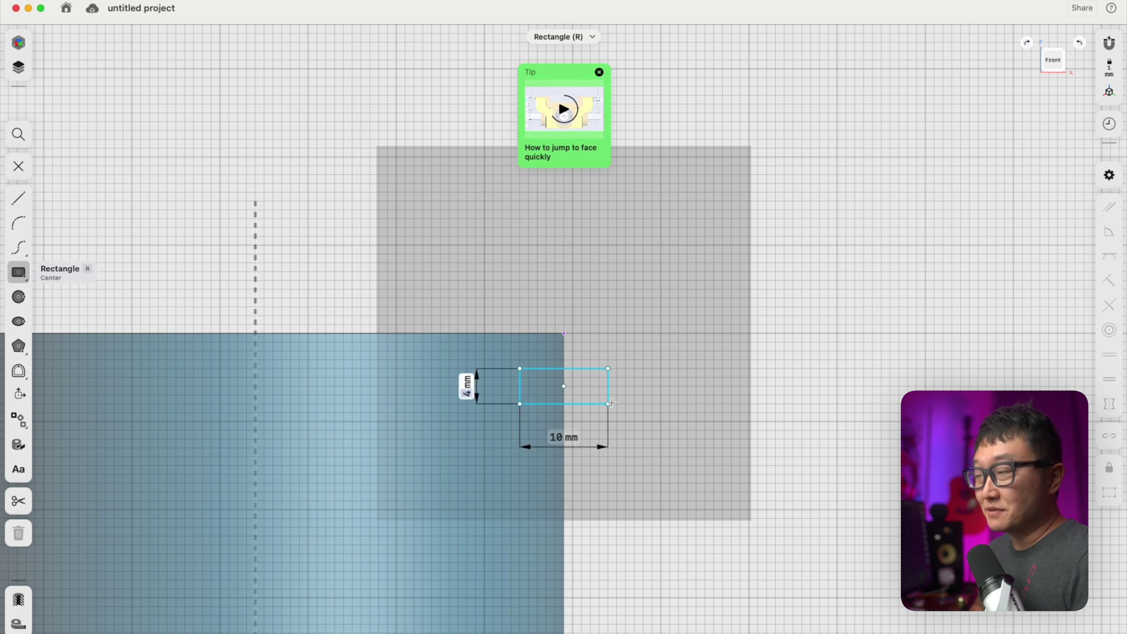
pyautogui.click(611, 403)
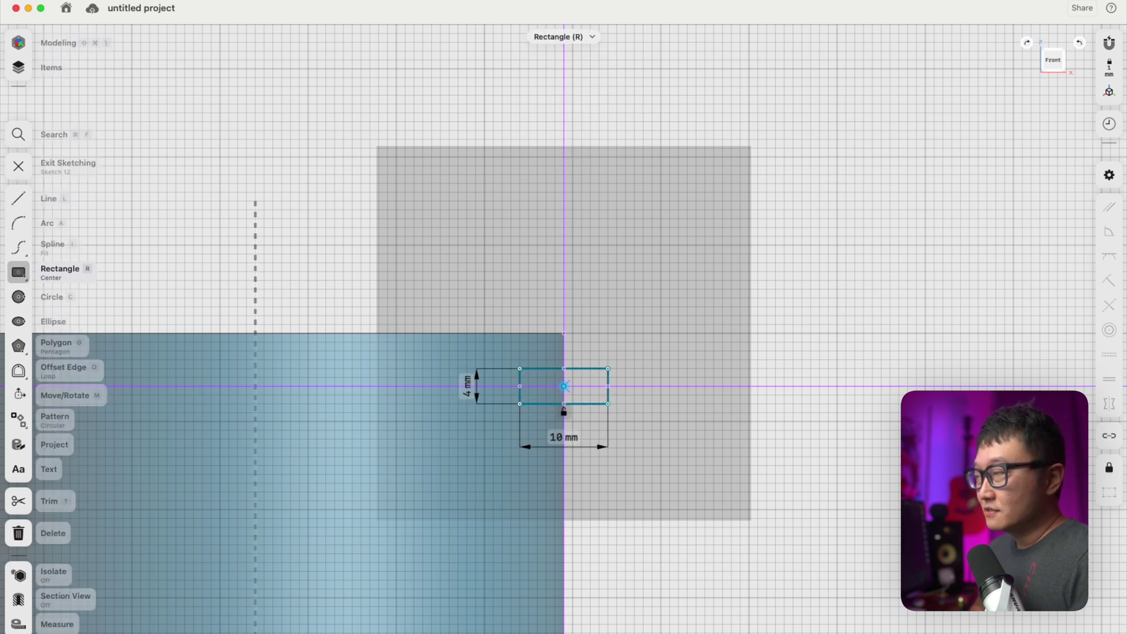
pyautogui.click(19, 168)
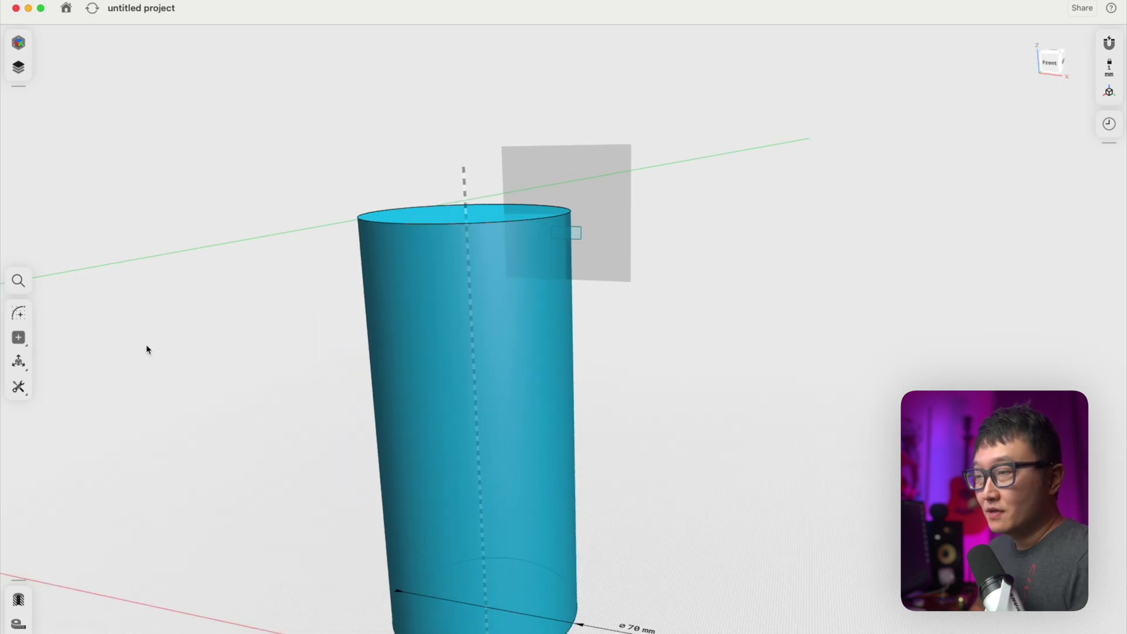
# Revolve the small rectangle 4,000° around the cylinder's central axis, shifting it down along the cylinder to form a helical coil.
pyautogui.click(18, 387)
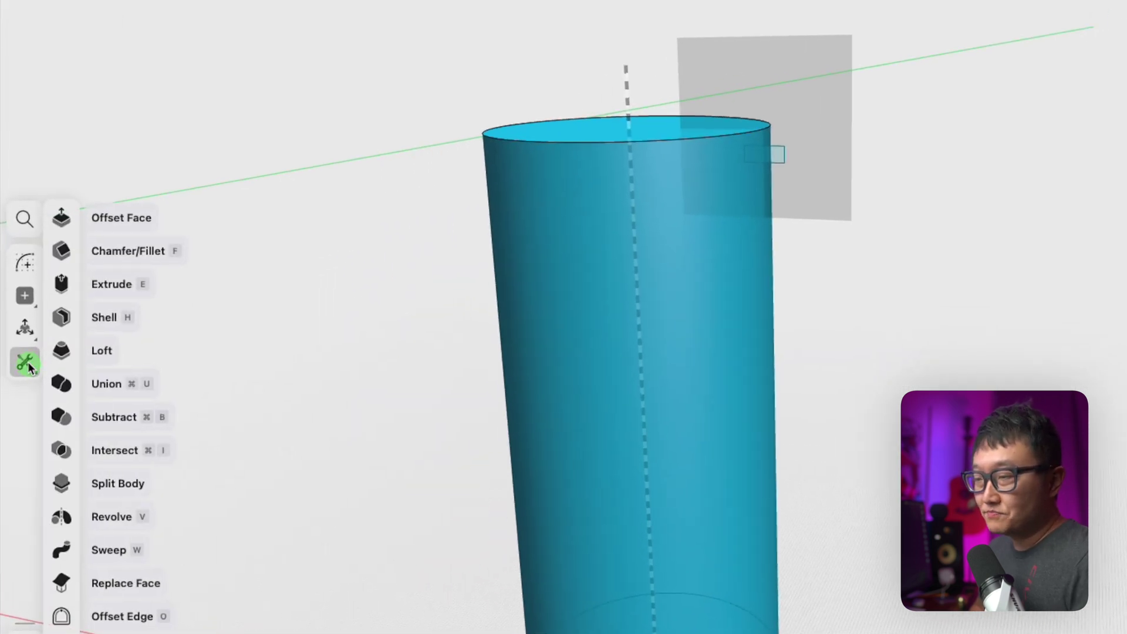
pyautogui.click(66, 521)
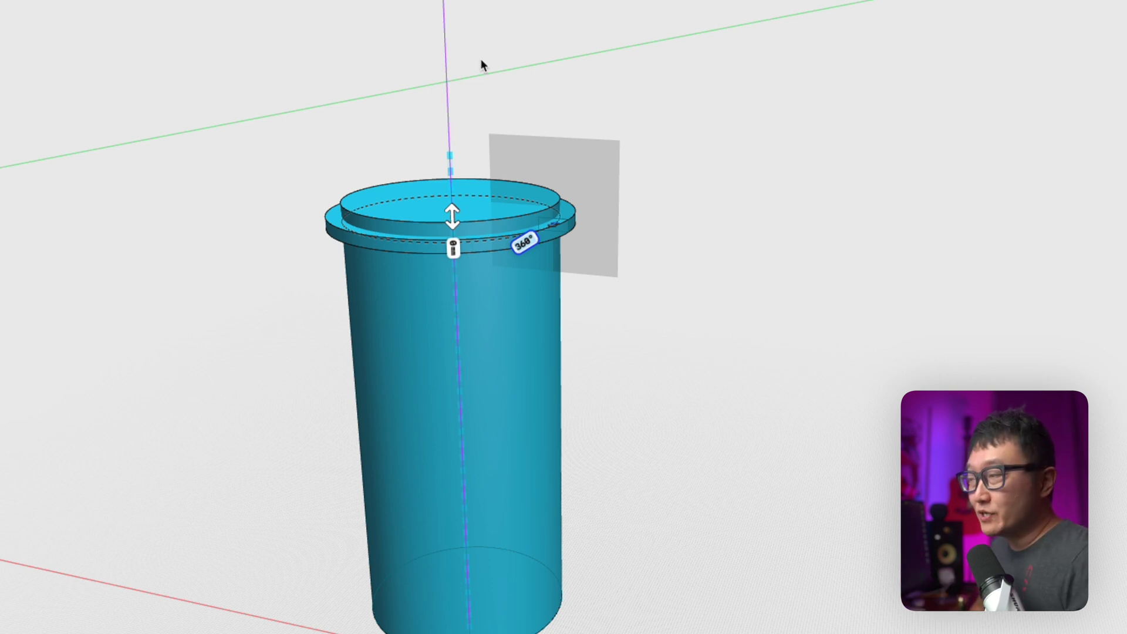
pyautogui.moveTo(455, 225); pyautogui.dragTo(483, 506)
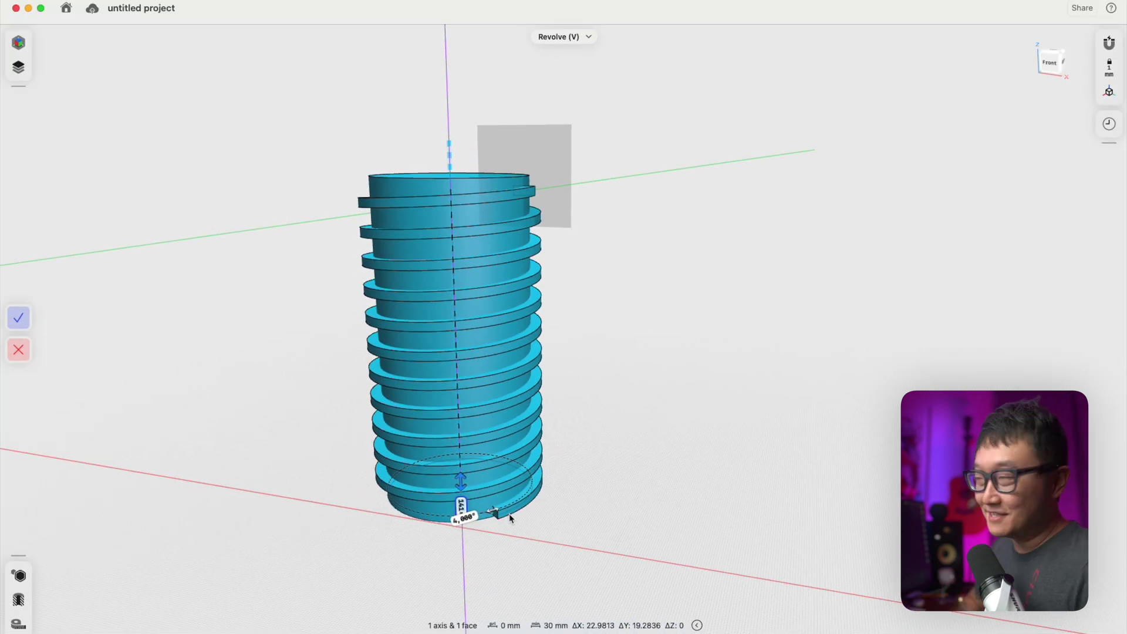
pyautogui.moveTo(553, 319); pyautogui.dragTo(468, 324, button='right')
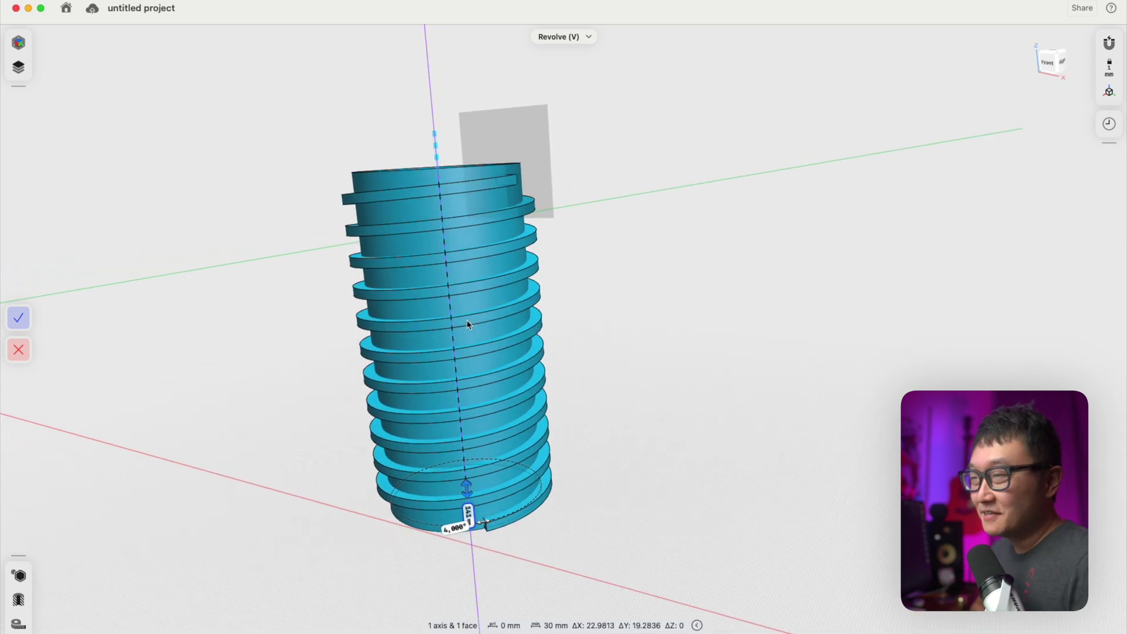
pyautogui.click(33, 318)
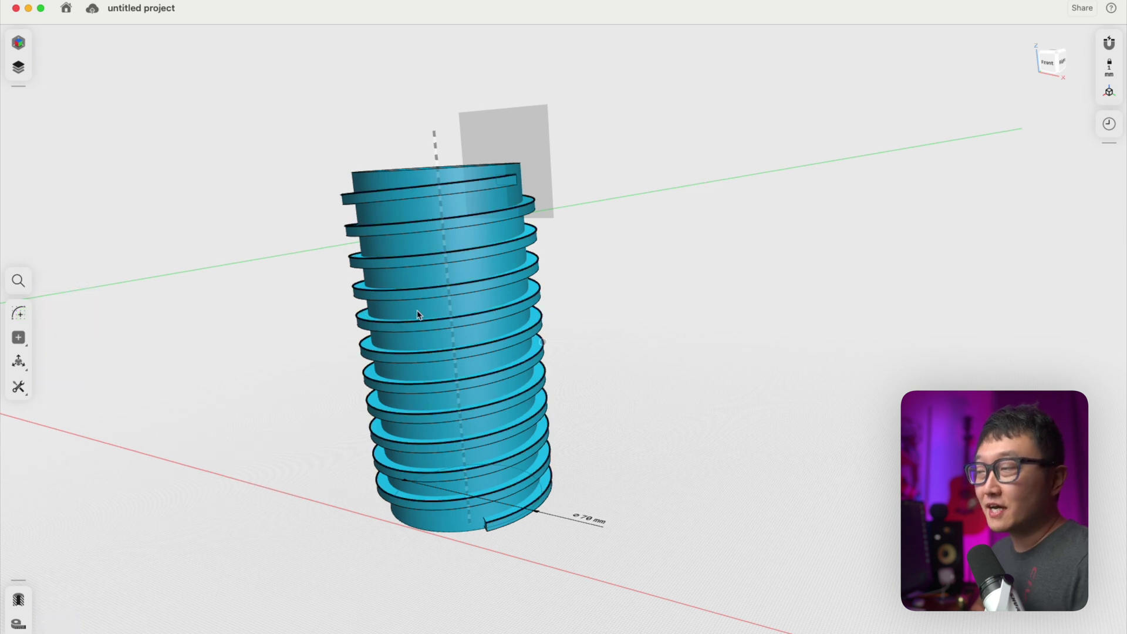
# Subtract the helical coil from the cylinder to cut a spiral groove into its side.
pyautogui.moveTo(418, 312); pyautogui.dragTo(499, 300, button='right')
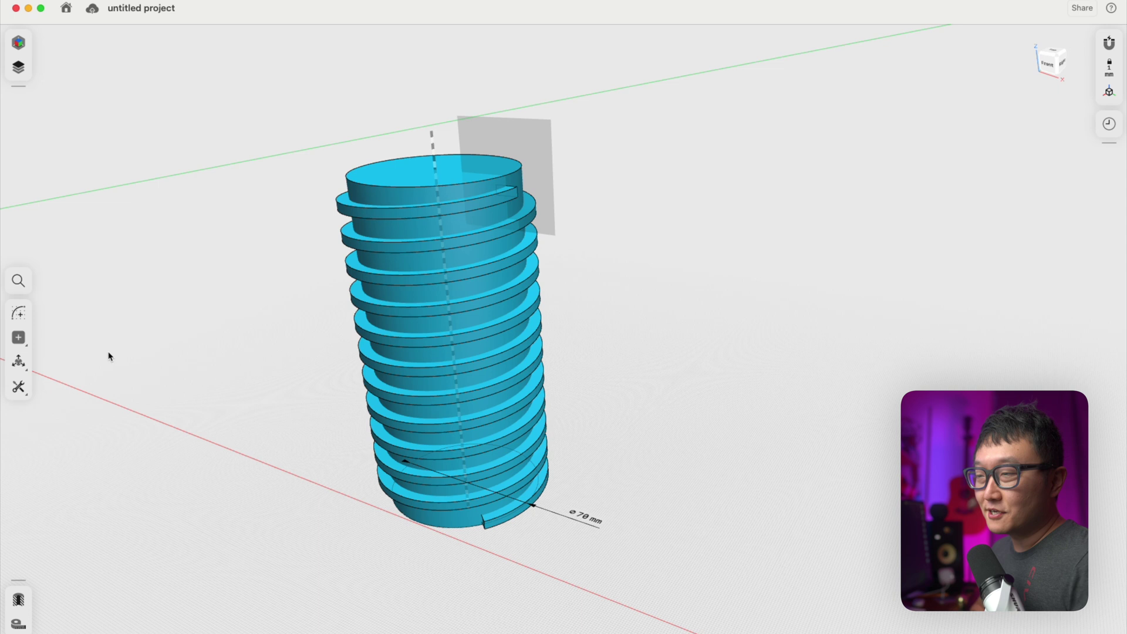
pyautogui.click(19, 387)
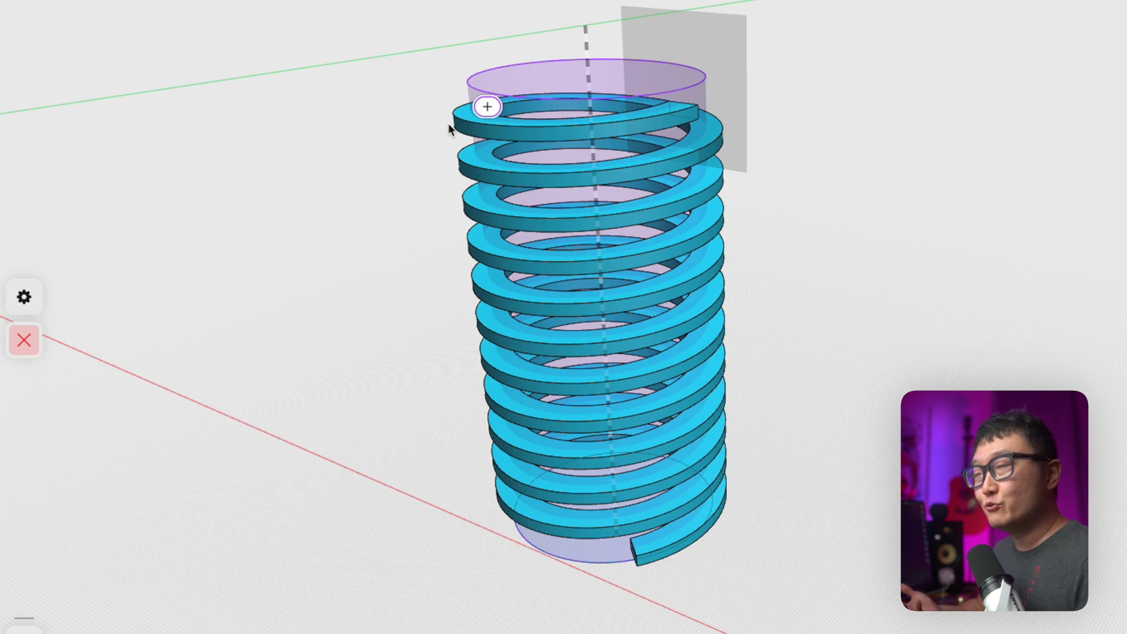
pyautogui.click(453, 126)
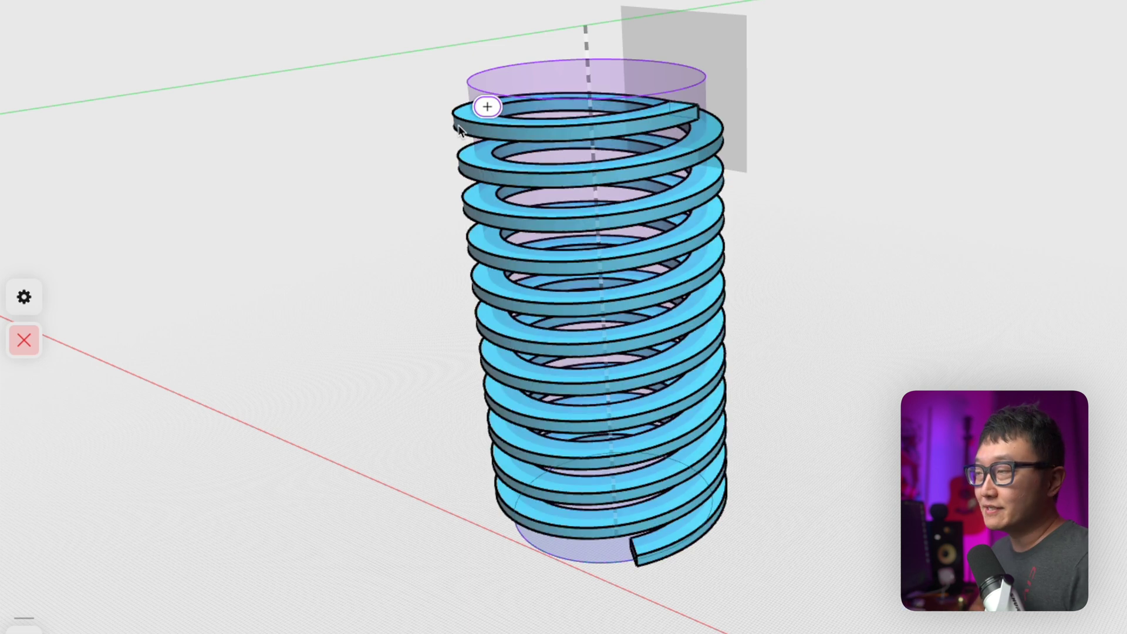
pyautogui.click(459, 127)
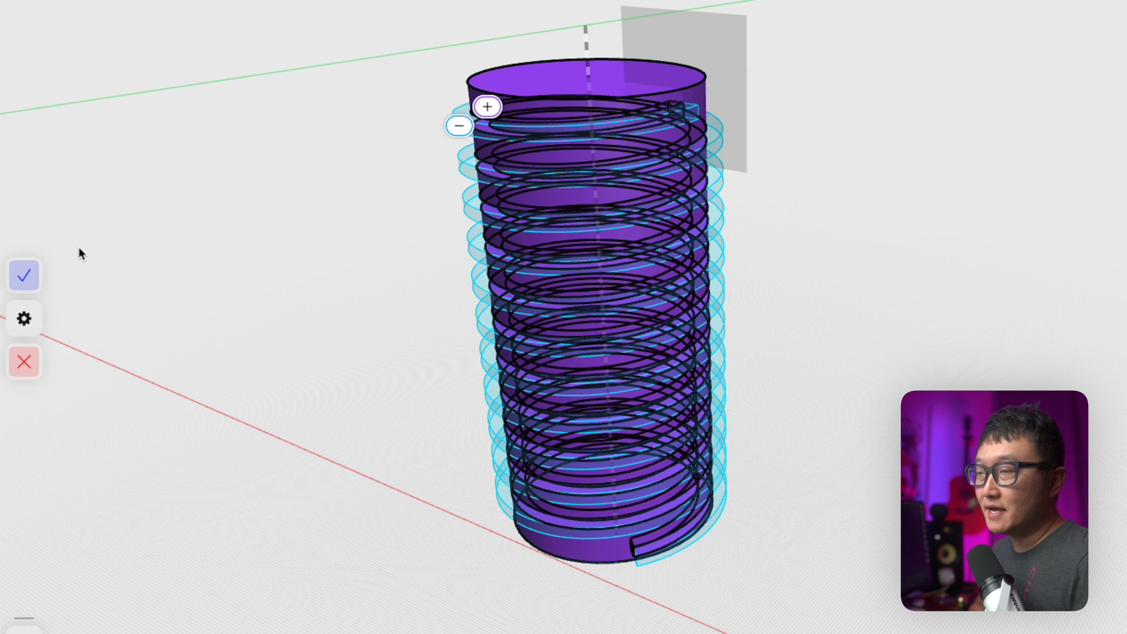
pyautogui.click(25, 276)
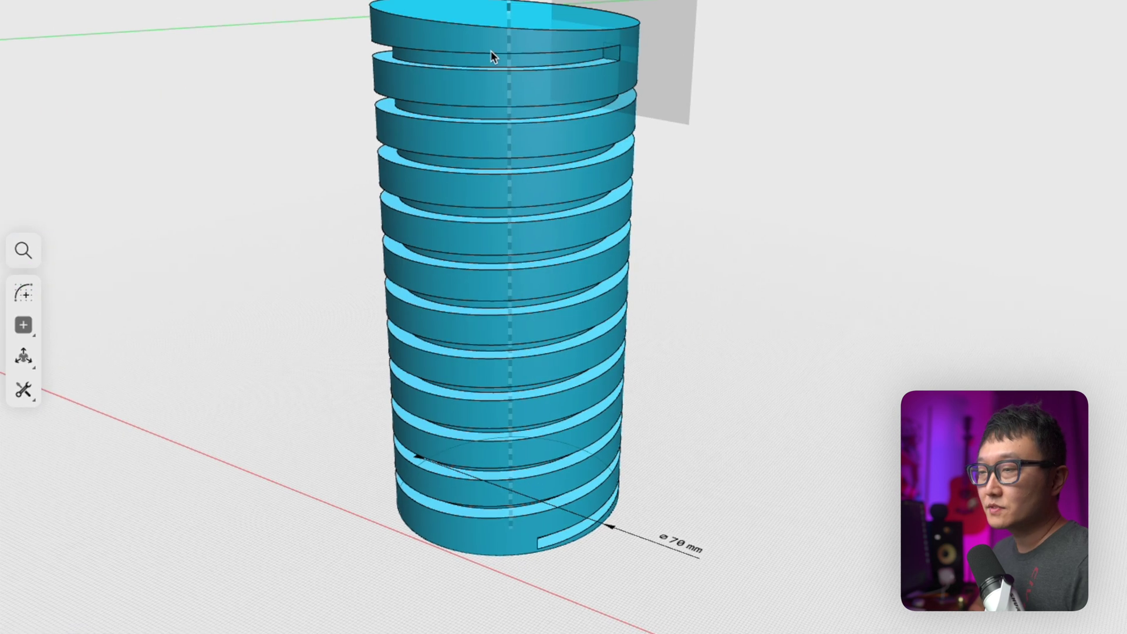
pyautogui.moveTo(375, 133); pyautogui.dragTo(382, 138, button='right')
pyautogui.scroll(5, 392, 407)
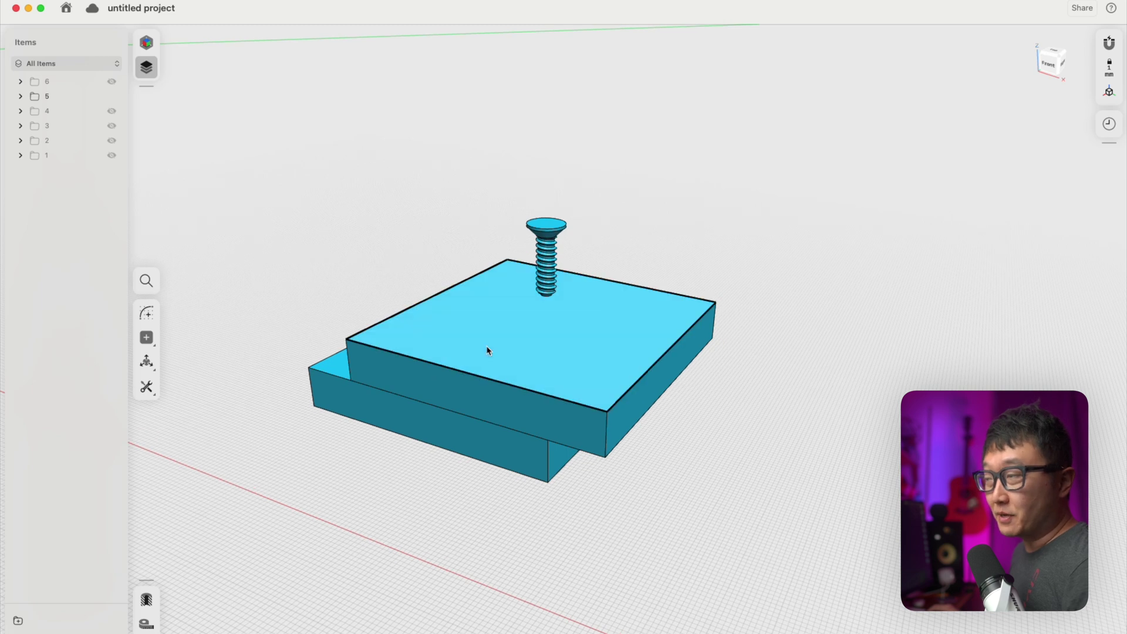
pyautogui.hscroll(-1, 486, 344)
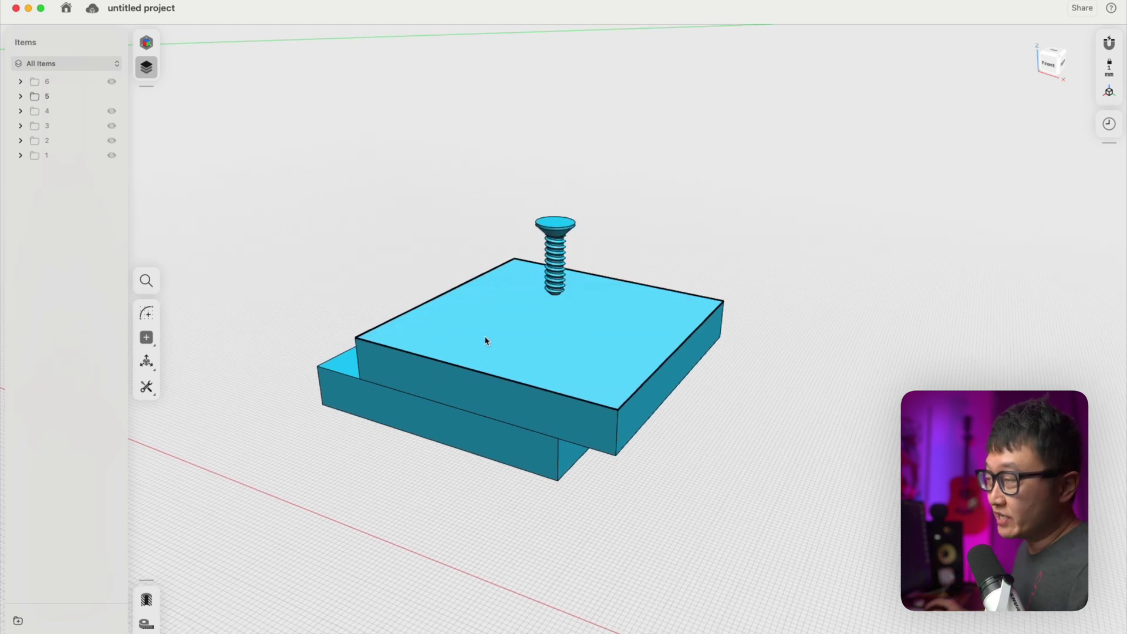
pyautogui.scroll(-3, 489, 332)
pyautogui.hscroll(1, 569, 346)
pyautogui.scroll(2, 568, 348)
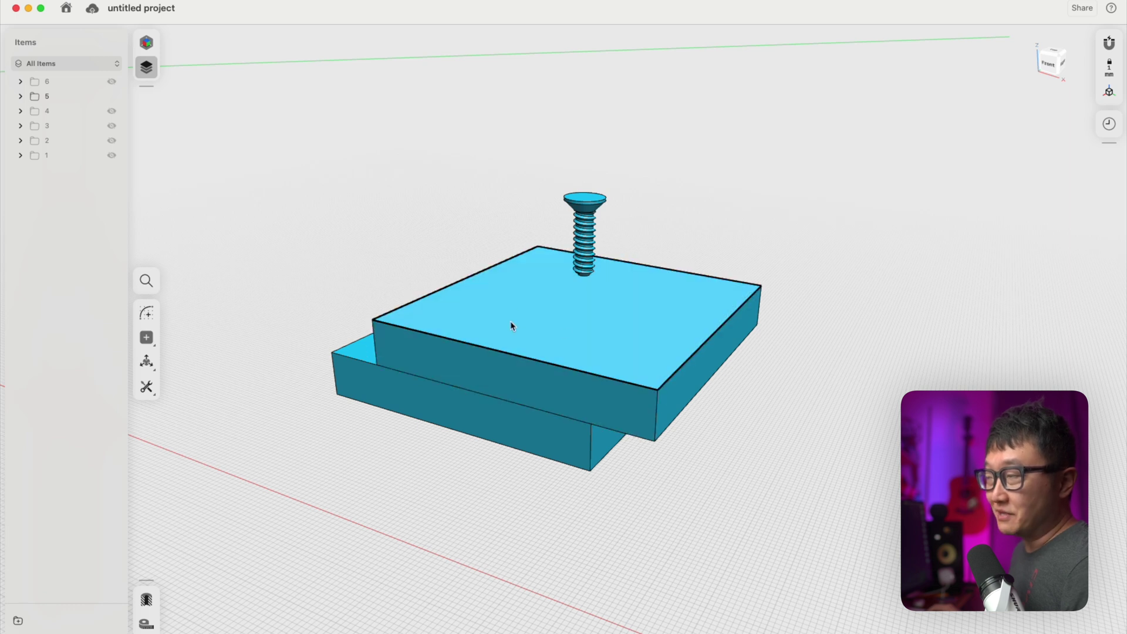
pyautogui.scroll(1, 542, 273)
pyautogui.scroll(2, 580, 273)
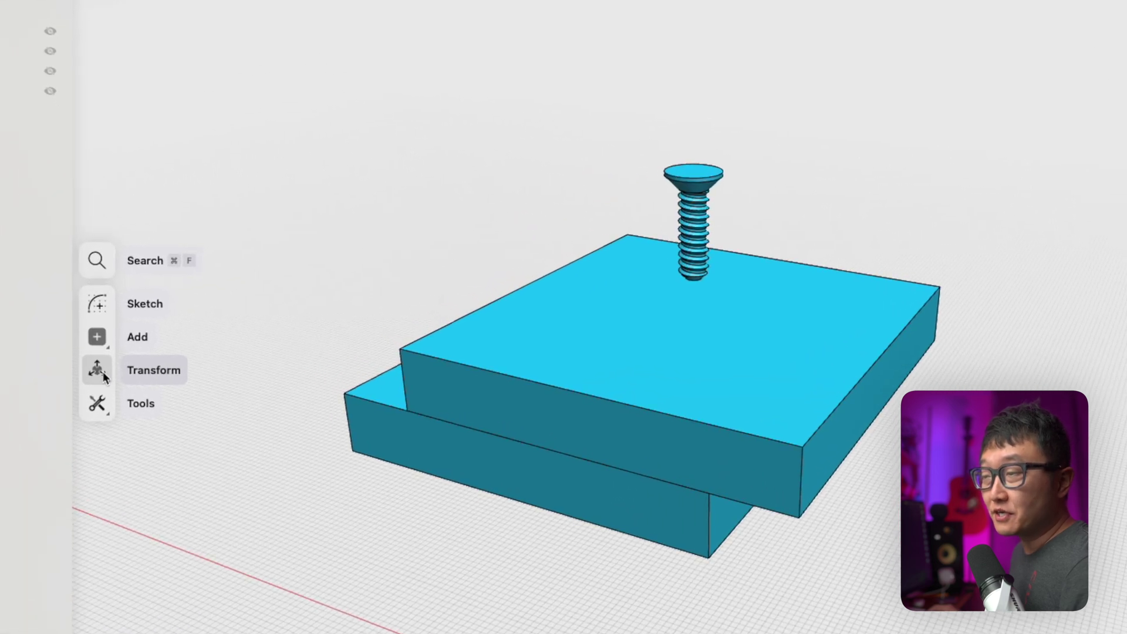
# Align the screw head's flat top face with the upper plate's top face, flipped so the shank points down into the plates.
pyautogui.click(101, 372)
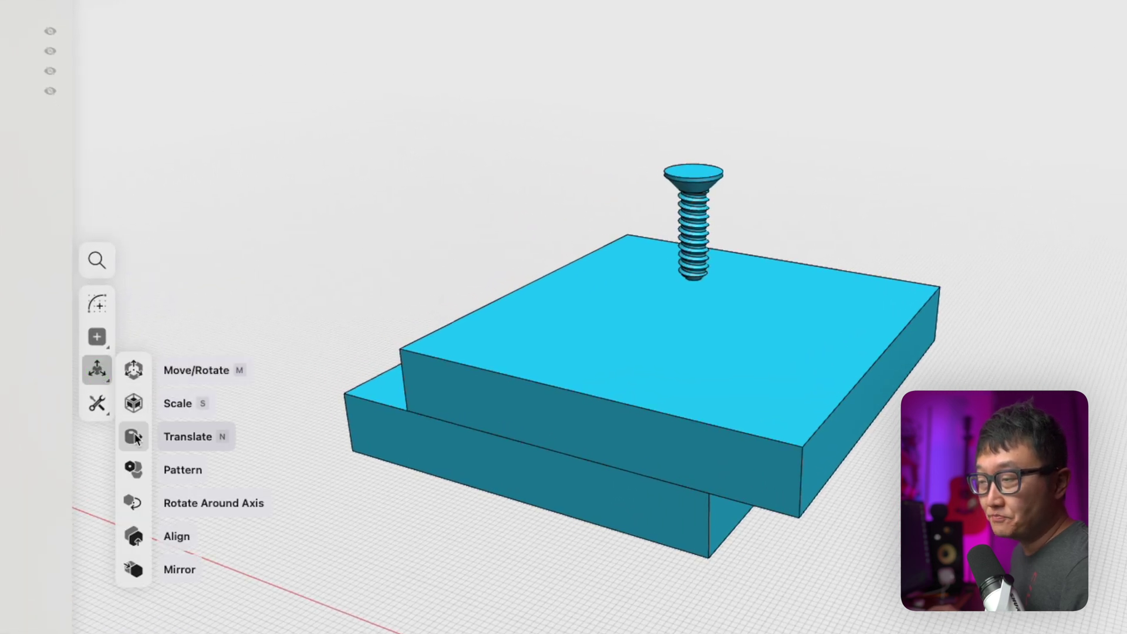
pyautogui.click(135, 537)
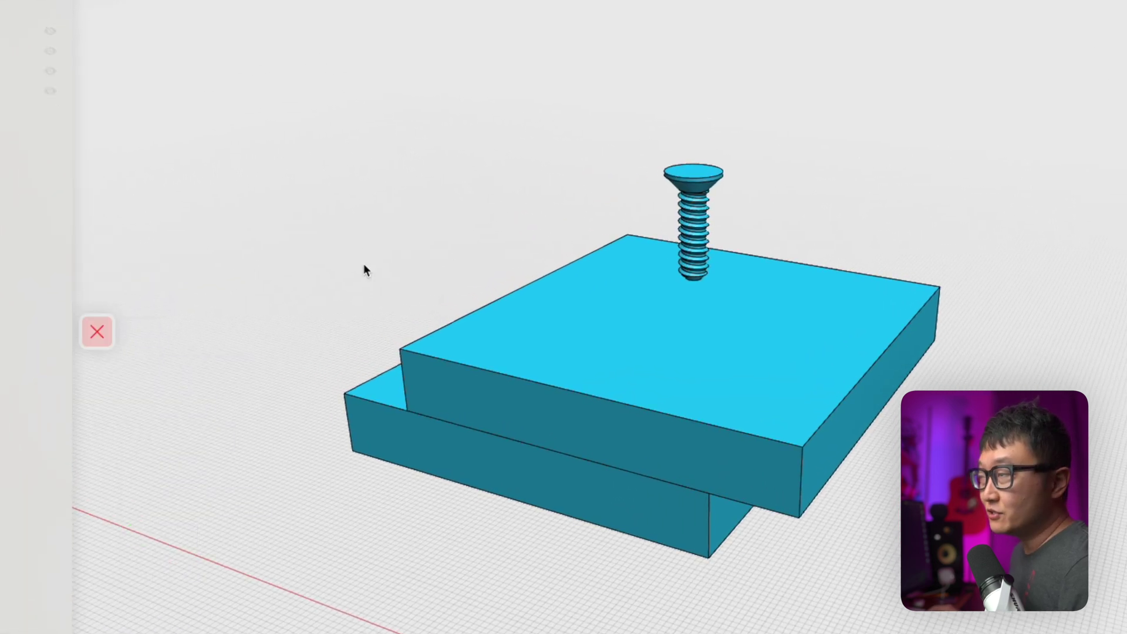
pyautogui.click(687, 171)
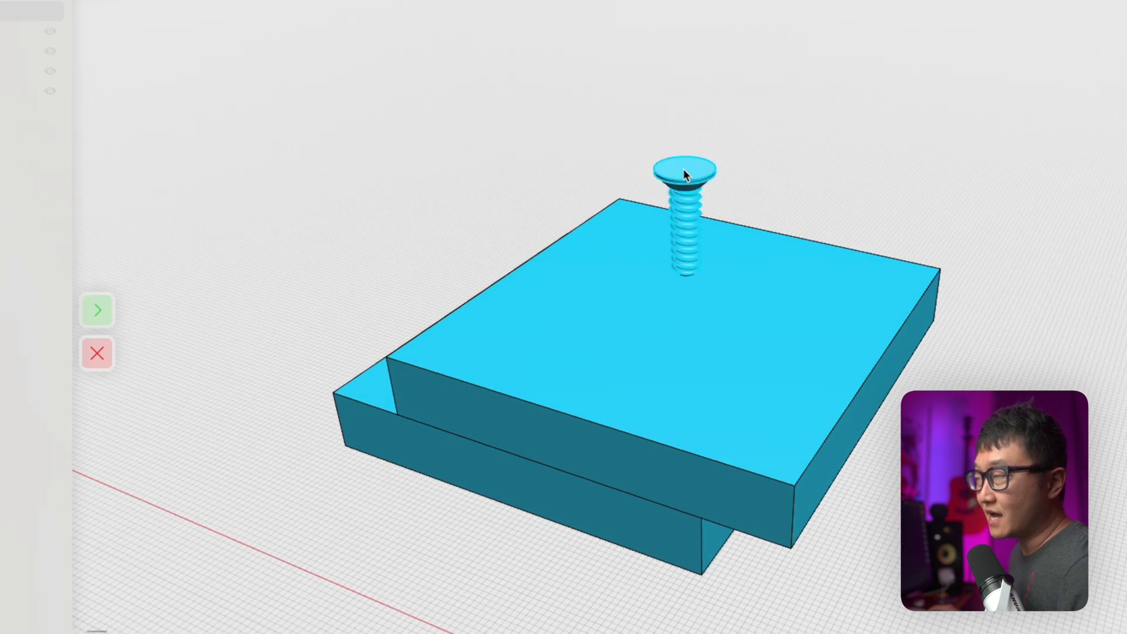
pyautogui.click(91, 309)
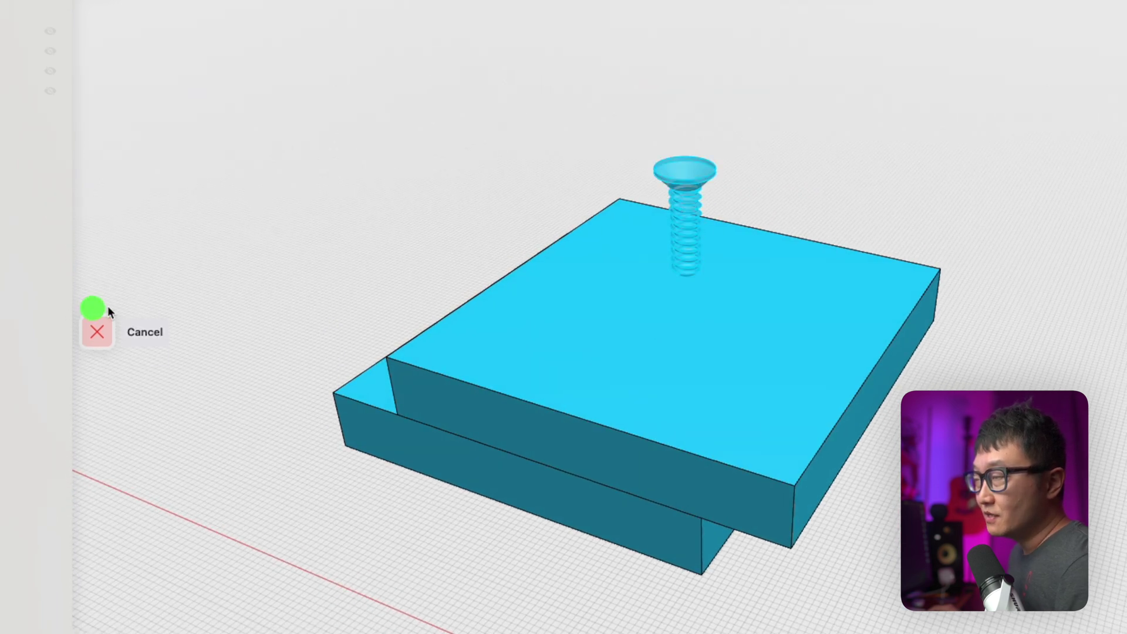
pyautogui.click(688, 171)
pyautogui.click(647, 329)
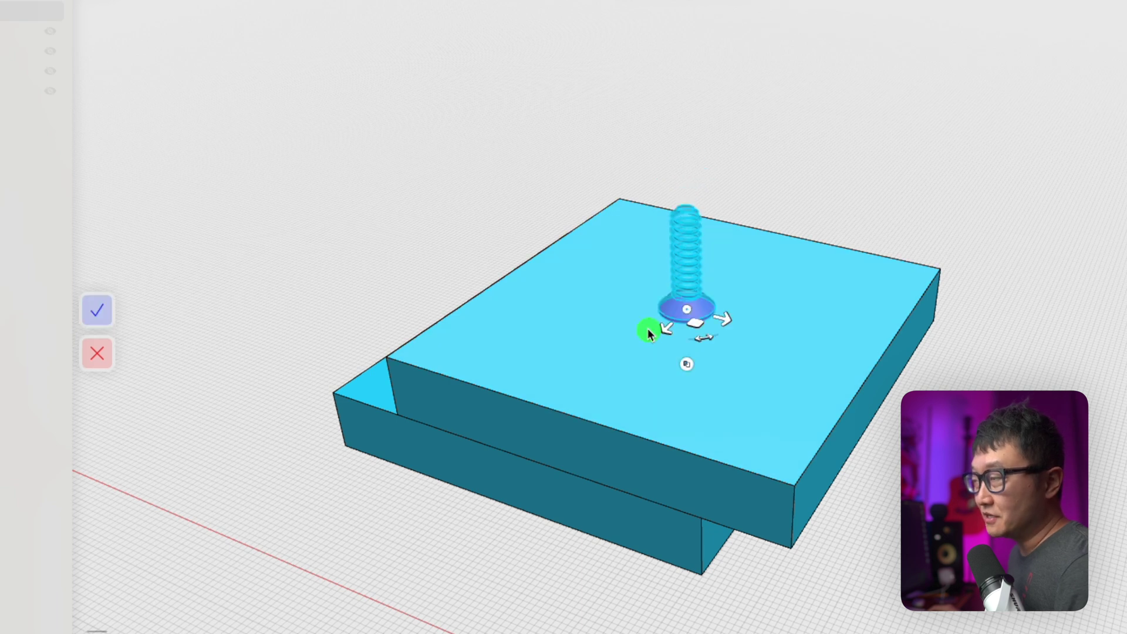
pyautogui.click(687, 364)
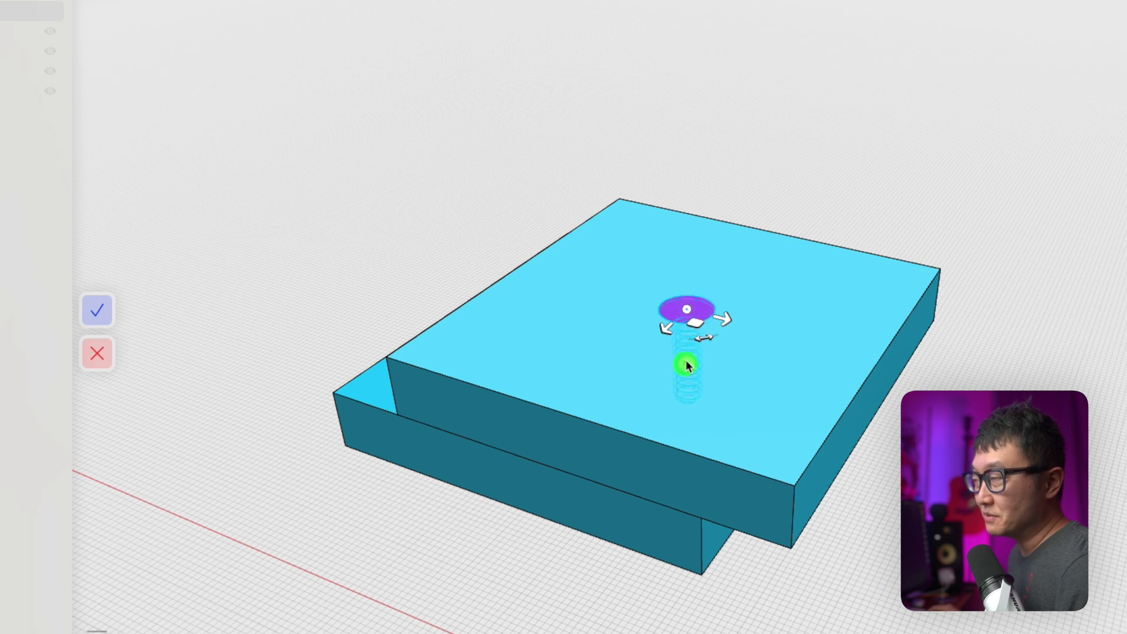
pyautogui.click(101, 315)
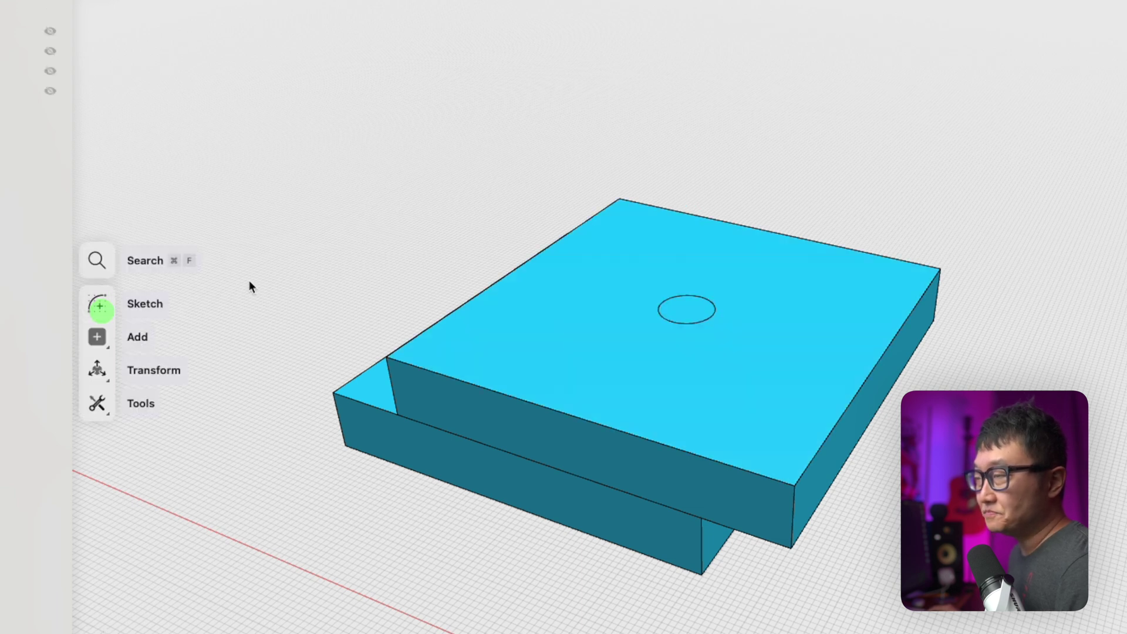
# Subtract the screw from both plates, keeping the originals of the removed bodies.
pyautogui.click(100, 406)
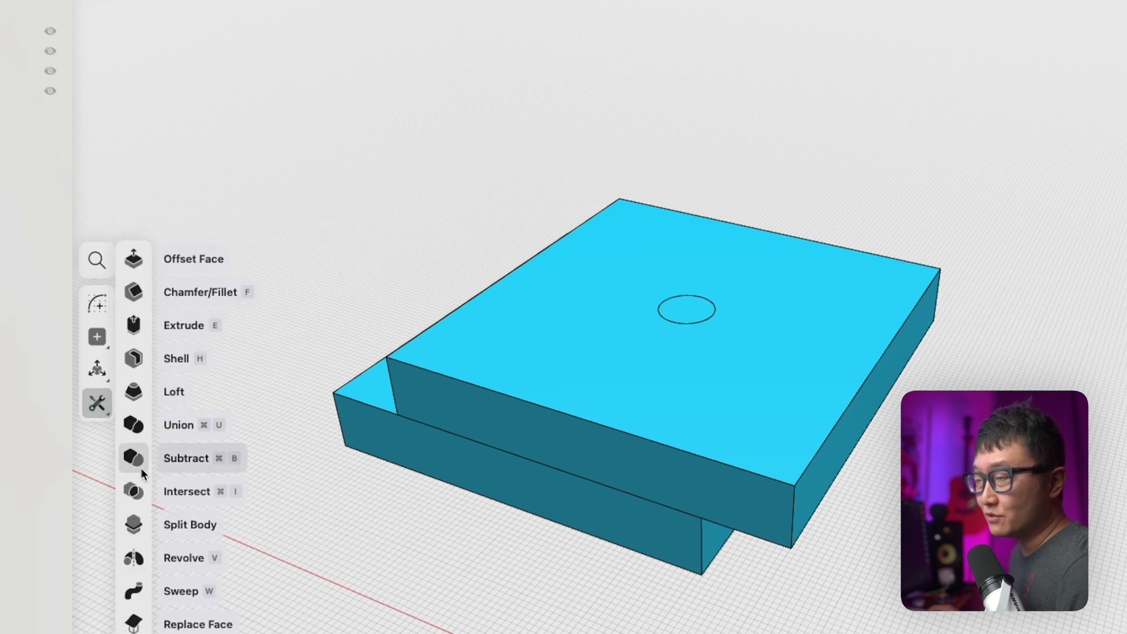
pyautogui.click(139, 458)
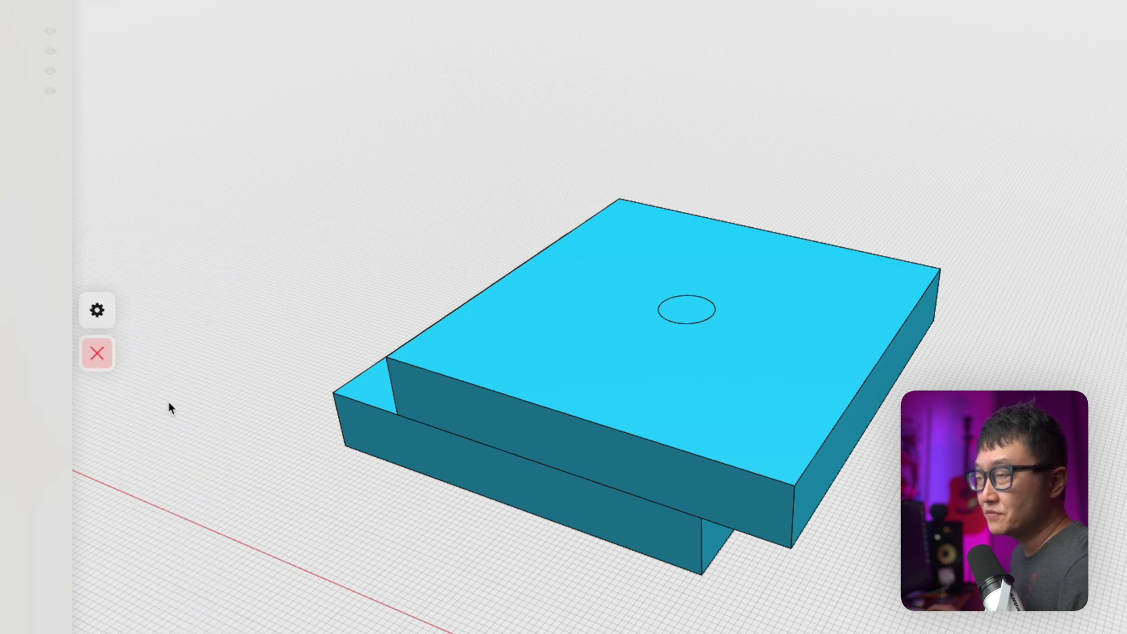
pyautogui.moveTo(492, 398); pyautogui.dragTo(551, 378, button='right')
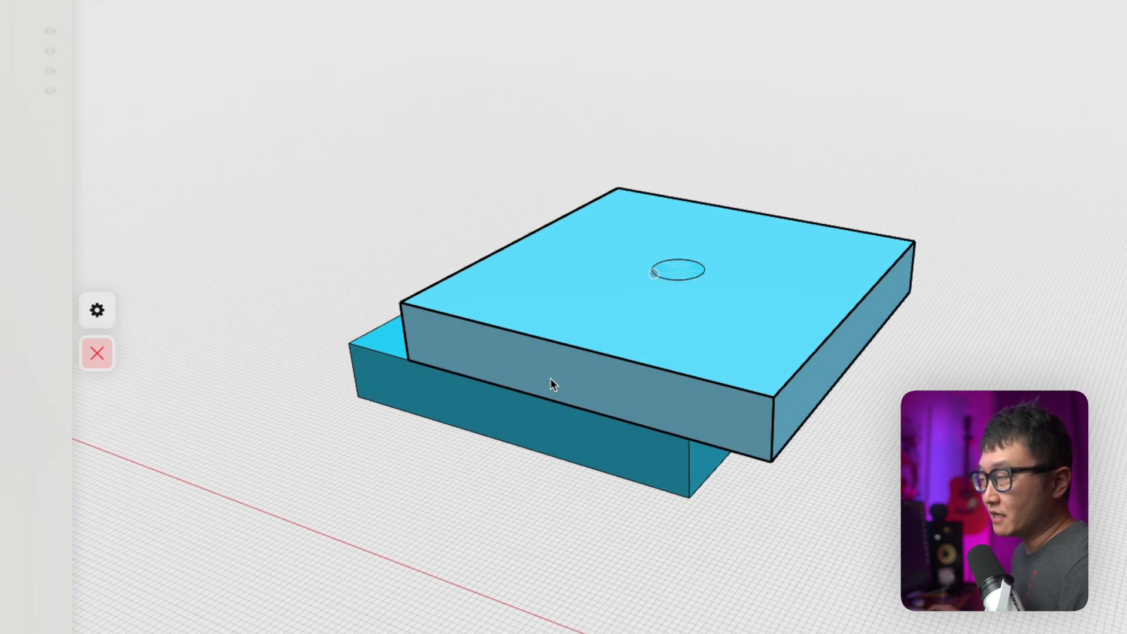
pyautogui.click(552, 367)
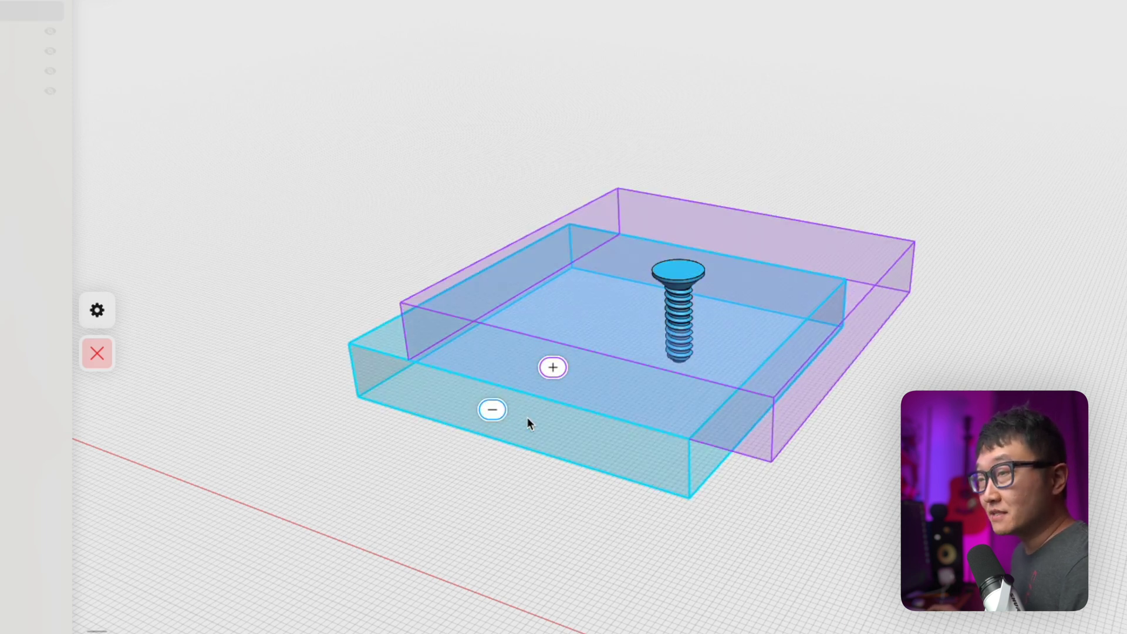
pyautogui.click(493, 411)
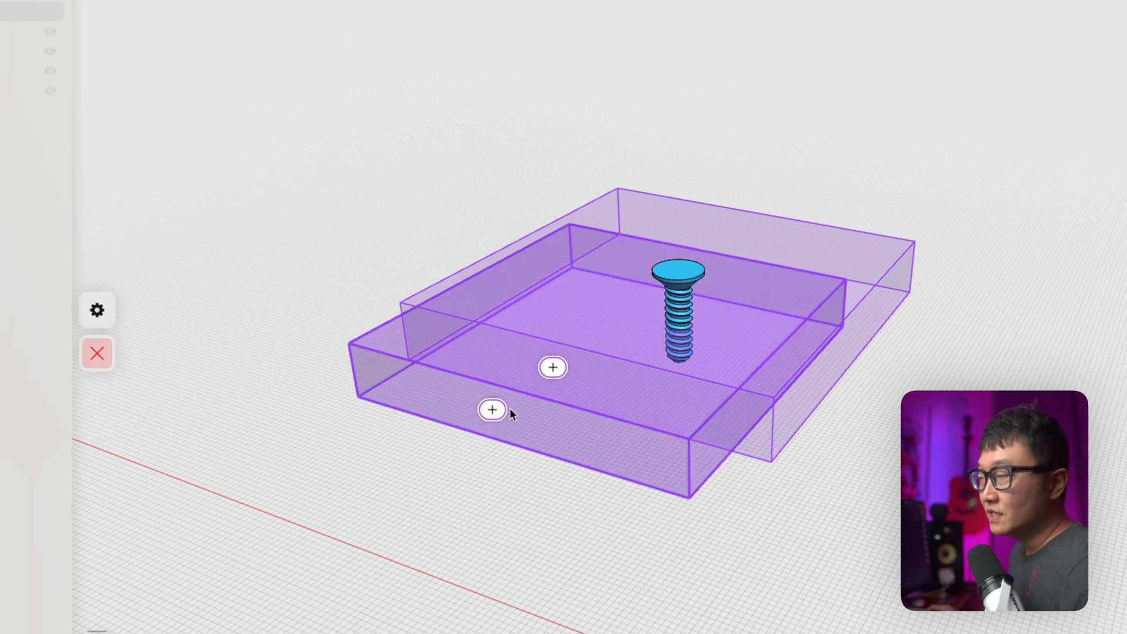
pyautogui.click(689, 271)
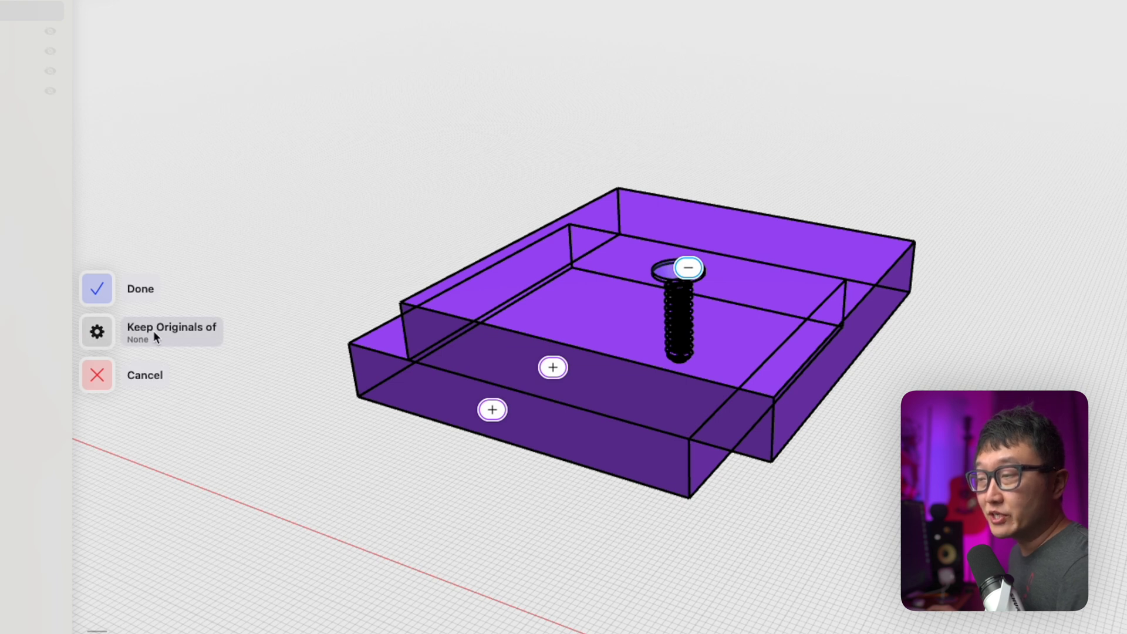
pyautogui.click(153, 330)
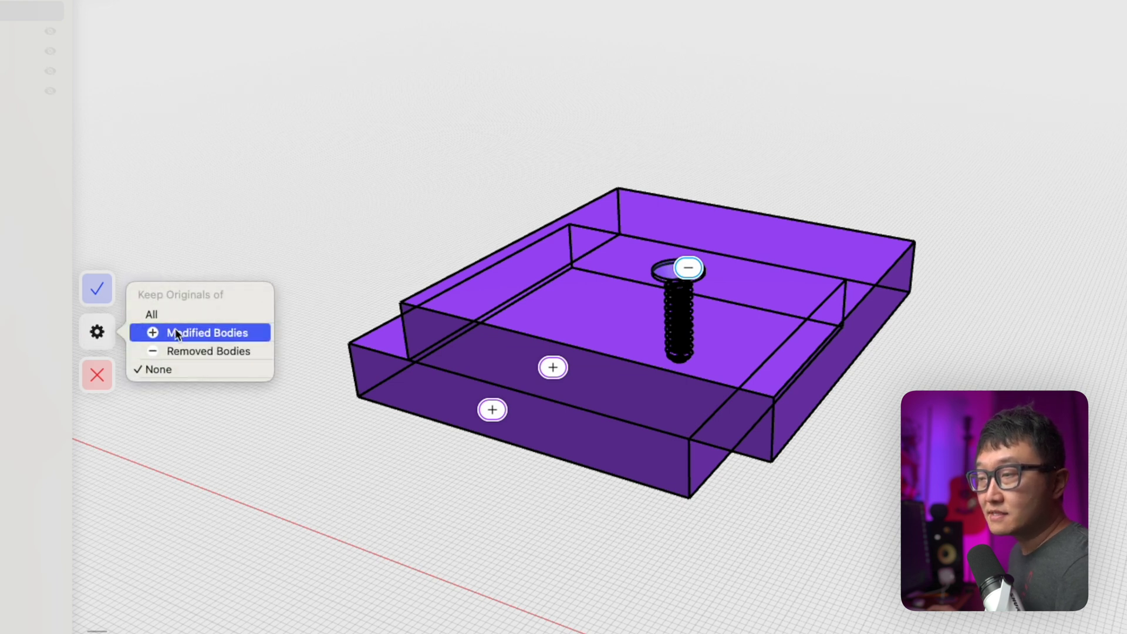
pyautogui.click(212, 351)
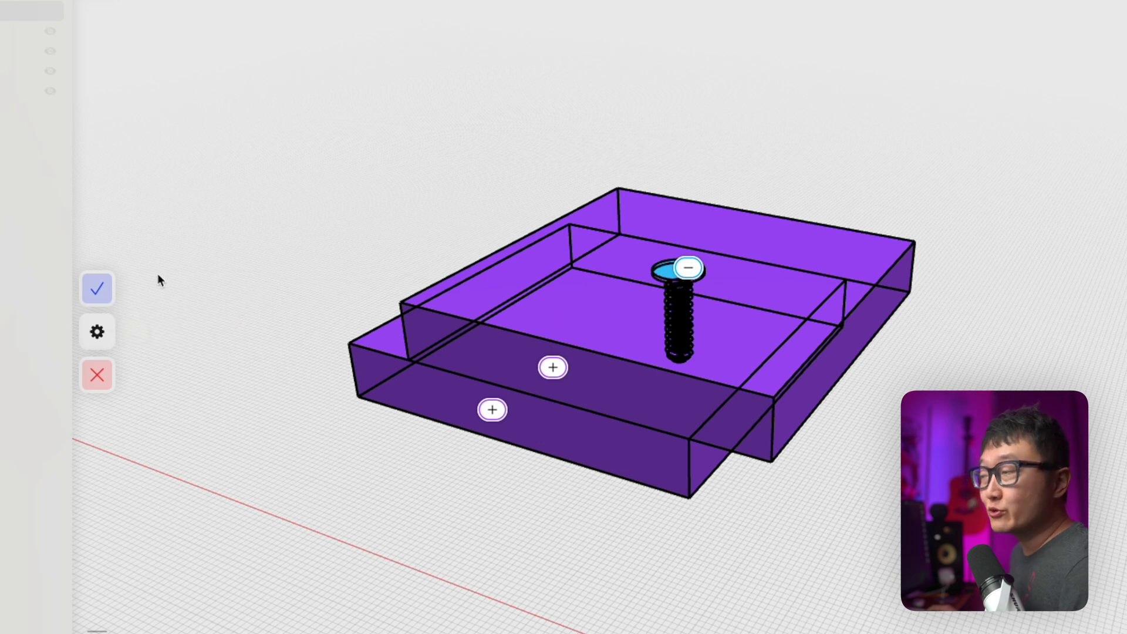
pyautogui.click(98, 288)
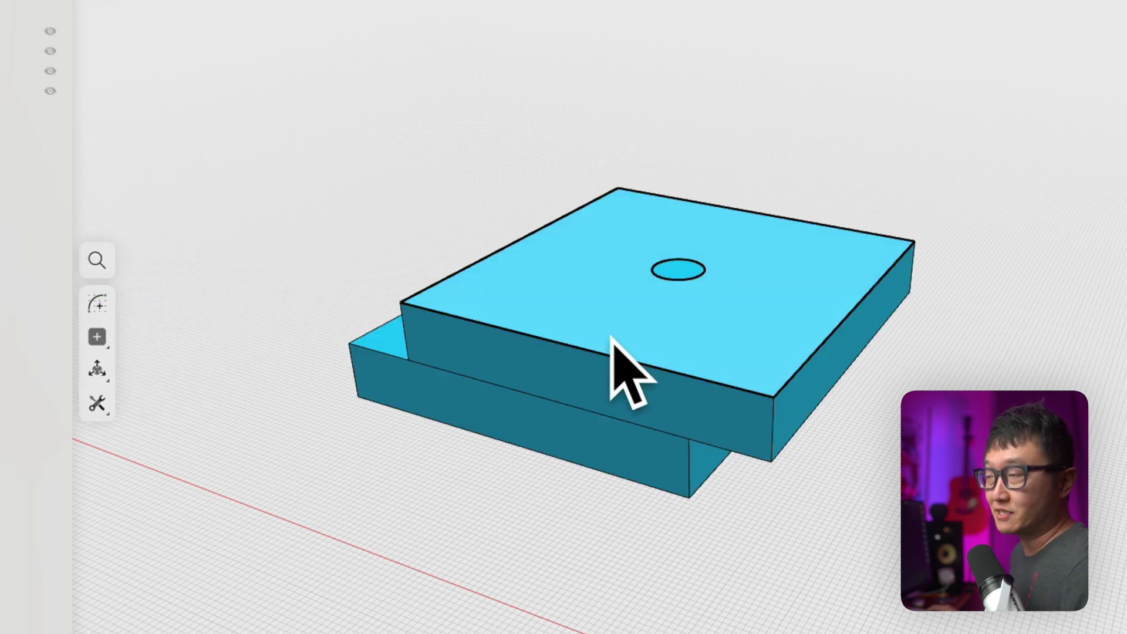
# Move the screw about 23 mm straight up out of its hole.
pyautogui.press('m')
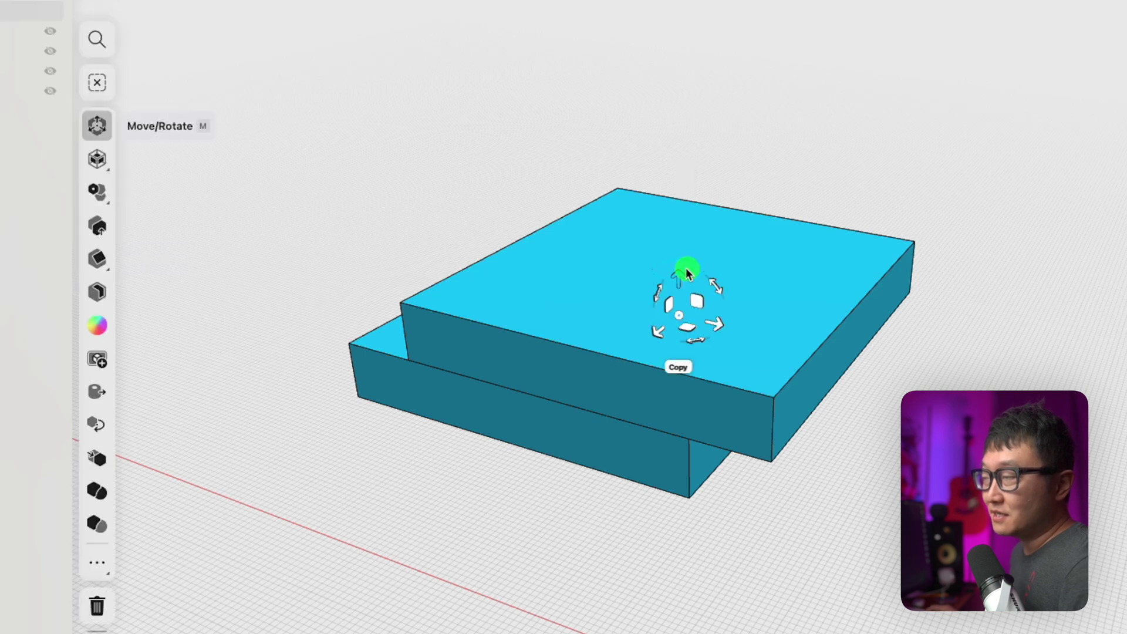
pyautogui.moveTo(680, 280); pyautogui.dragTo(679, 118)
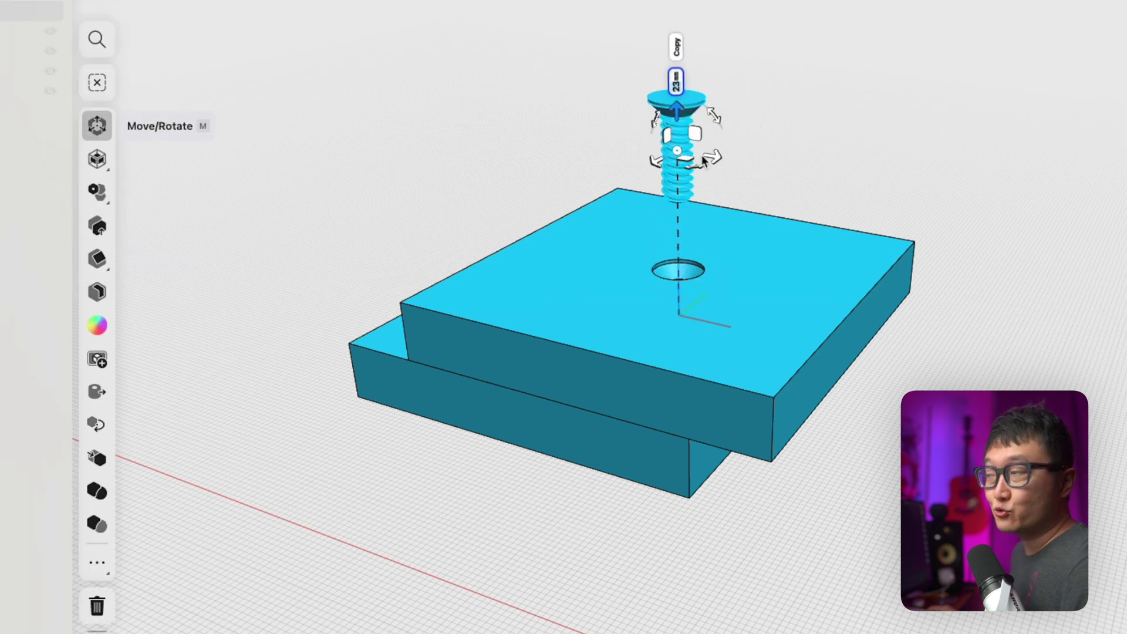
pyautogui.click(752, 173)
pyautogui.moveTo(679, 277); pyautogui.dragTo(693, 199, button='right')
pyautogui.scroll(4, 680, 247)
pyautogui.scroll(4, 686, 220)
pyautogui.scroll(-2, 693, 200)
# Move the upper plate sideways off the lower plate to expose the threaded hole beneath.
pyautogui.doubleClick(681, 354)
pyautogui.moveTo(790, 298); pyautogui.dragTo(1124, 587)
pyautogui.moveTo(743, 508); pyautogui.dragTo(725, 290, button='middle')
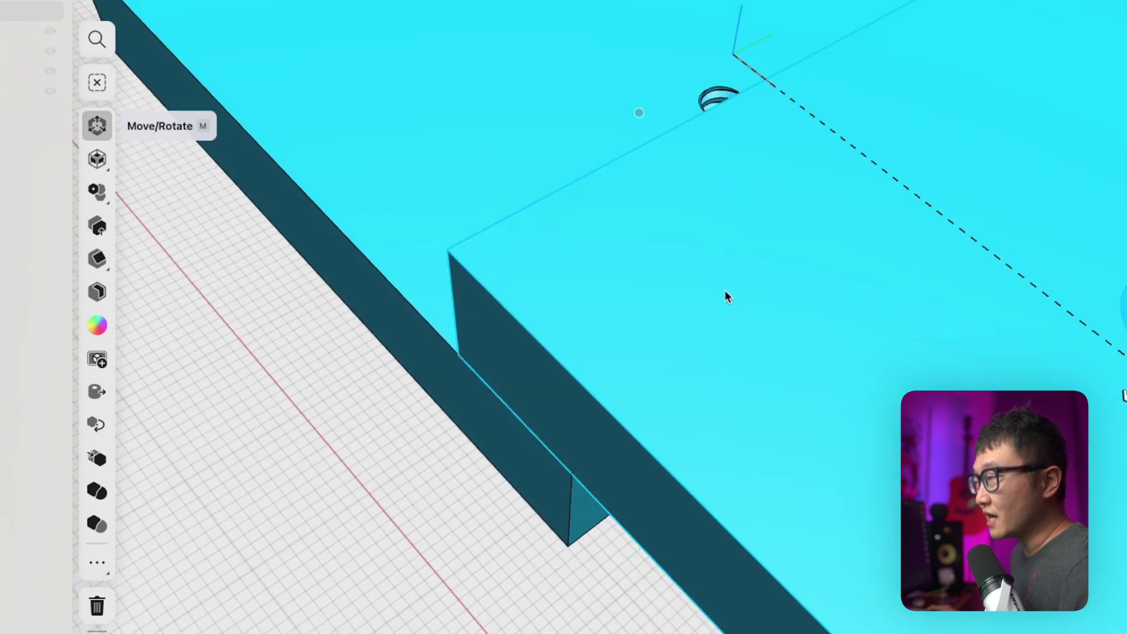
pyautogui.moveTo(725, 290); pyautogui.dragTo(725, 160, button='right')
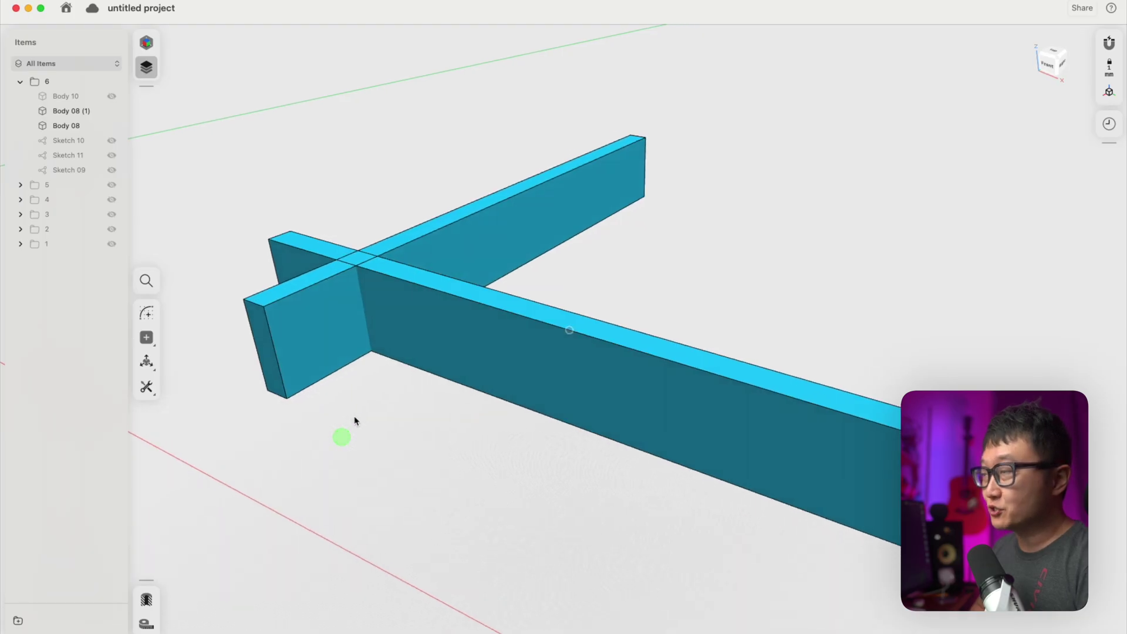
# Hide the long board Body 08 (1) and show Sketch 10 on the remaining board.
pyautogui.moveTo(355, 421); pyautogui.dragTo(509, 240, button='right')
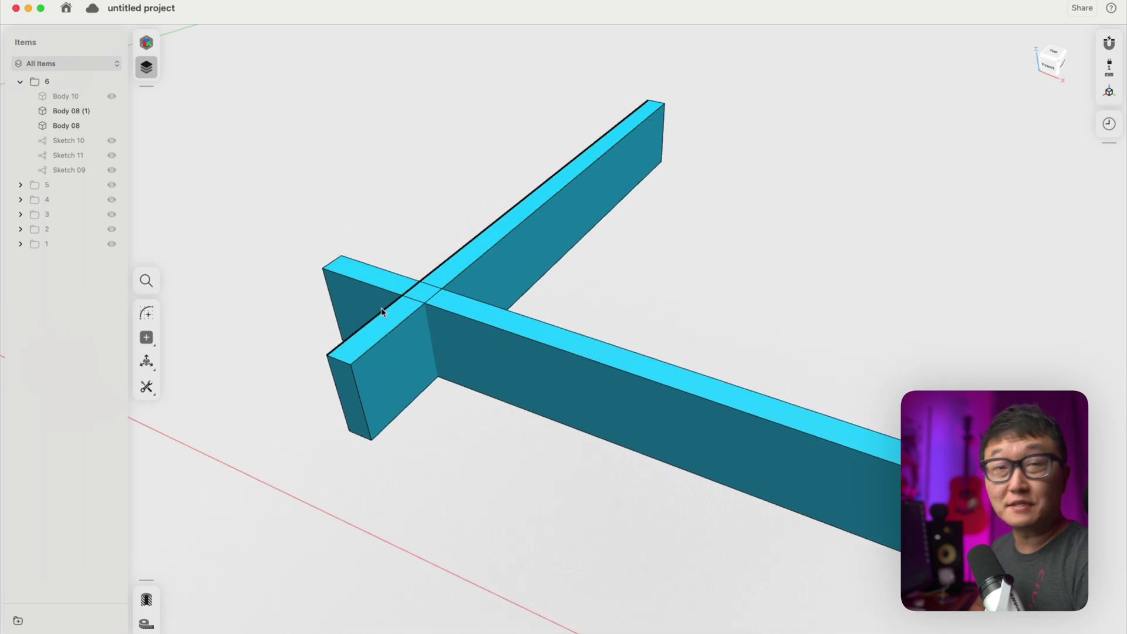
pyautogui.moveTo(490, 337); pyautogui.dragTo(475, 336, button='right')
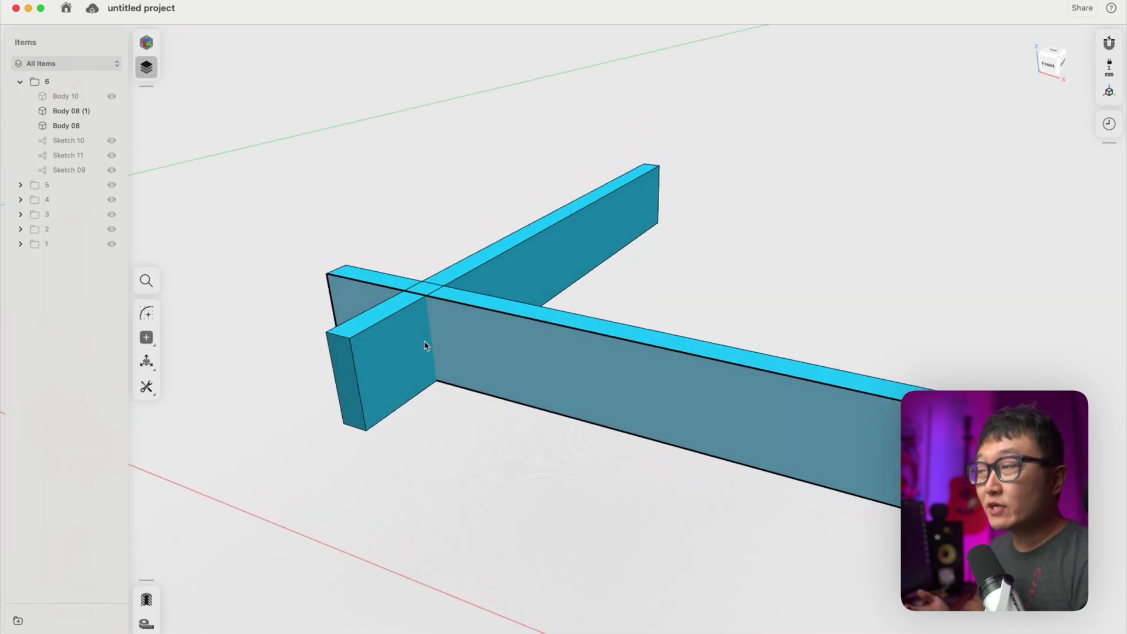
pyautogui.scroll(2, 411, 358)
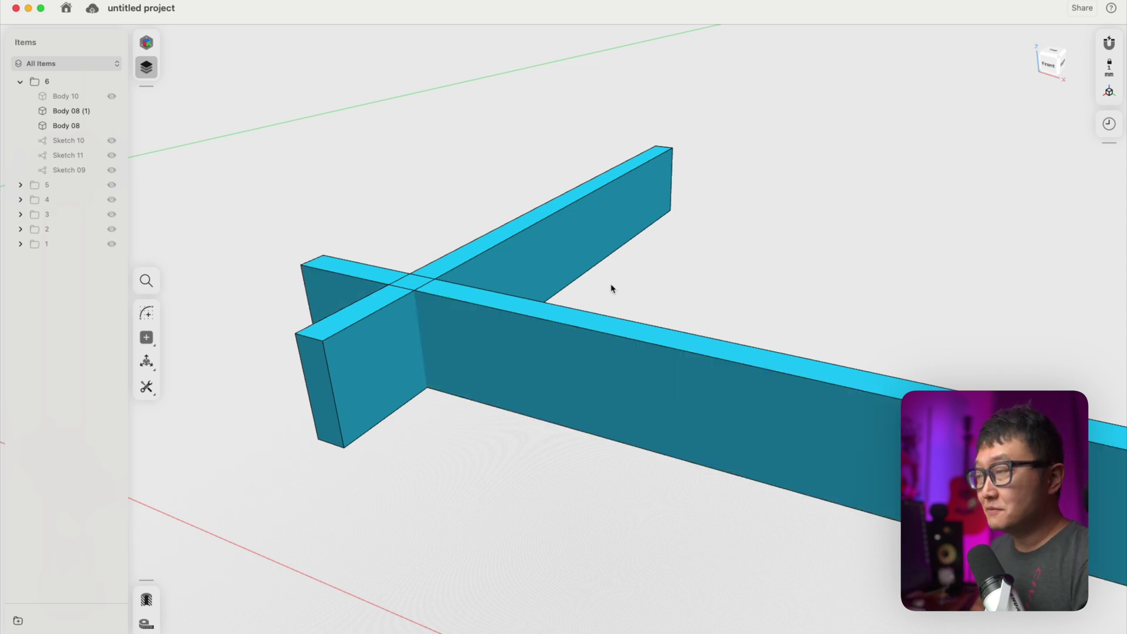
pyautogui.click(514, 344)
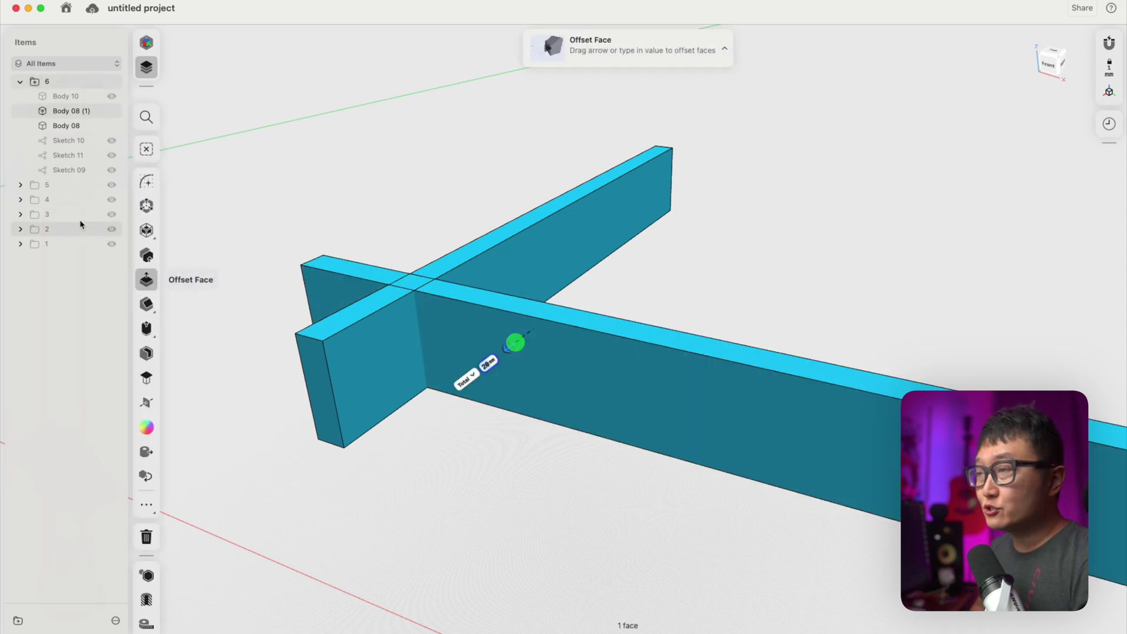
pyautogui.click(112, 112)
pyautogui.click(112, 141)
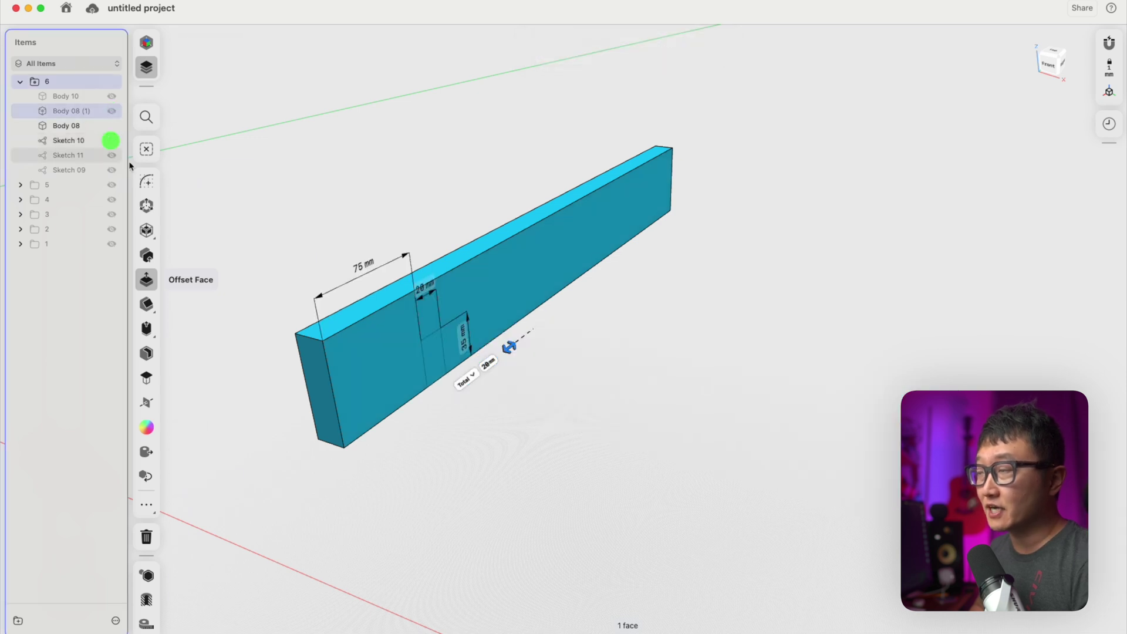
# Extrude the 20 by 35 mm sketch rectangle through the board to cut a notch in its lower edge.
pyautogui.click(437, 398)
pyautogui.moveTo(437, 398)
pyautogui.mouseDown(button='right')
pyautogui.moveTo(429, 331)
pyautogui.moveTo(539, 322)
pyautogui.moveTo(532, 334)
pyautogui.moveTo(555, 323)
pyautogui.moveTo(609, 346)
pyautogui.moveTo(632, 317)
pyautogui.mouseUp(button='right')
pyautogui.click(556, 326)
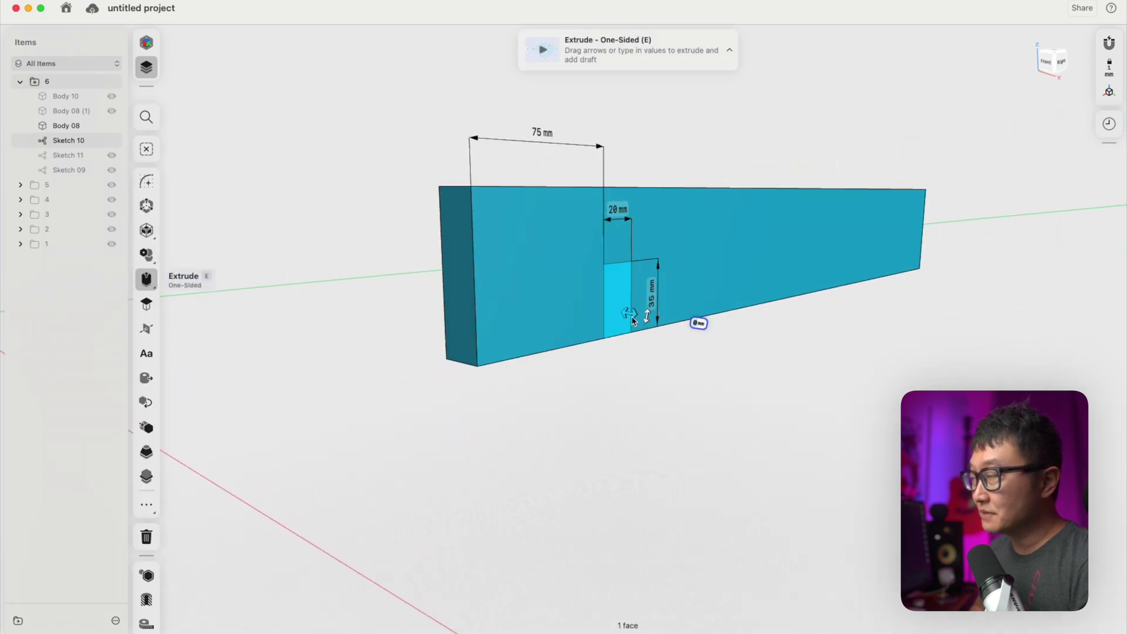
pyautogui.moveTo(632, 319); pyautogui.dragTo(583, 308)
pyautogui.click(632, 383)
pyautogui.scroll(3, 634, 383)
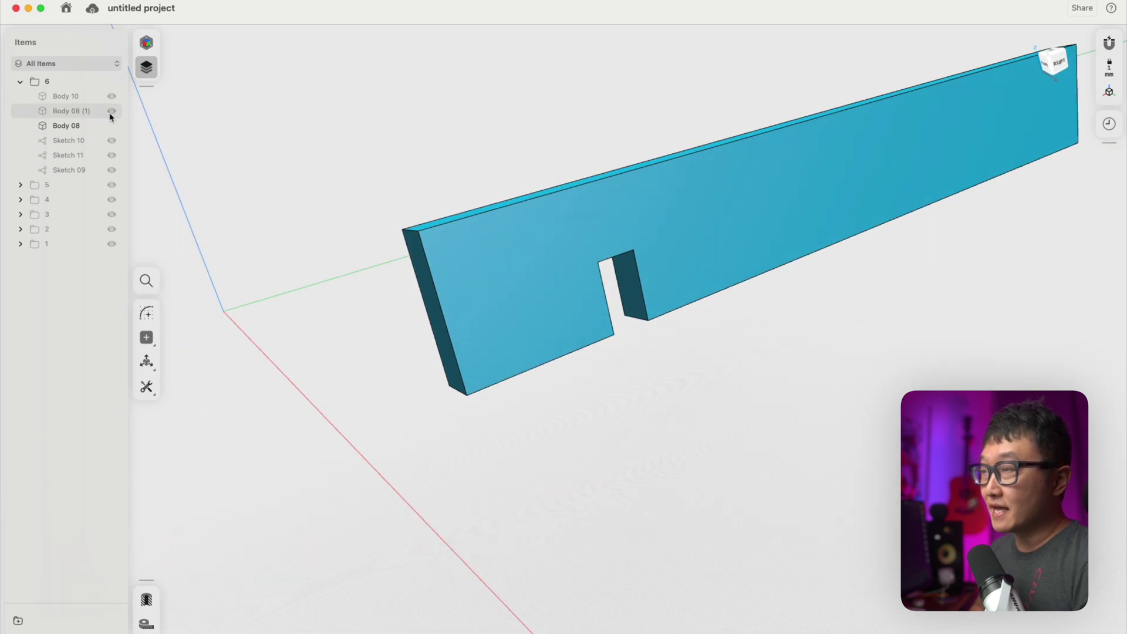
# Show the hidden long board Body 08 (1) again so that both crossing boards are displayed.
pyautogui.click(111, 111)
pyautogui.scroll(-5, 438, 267)
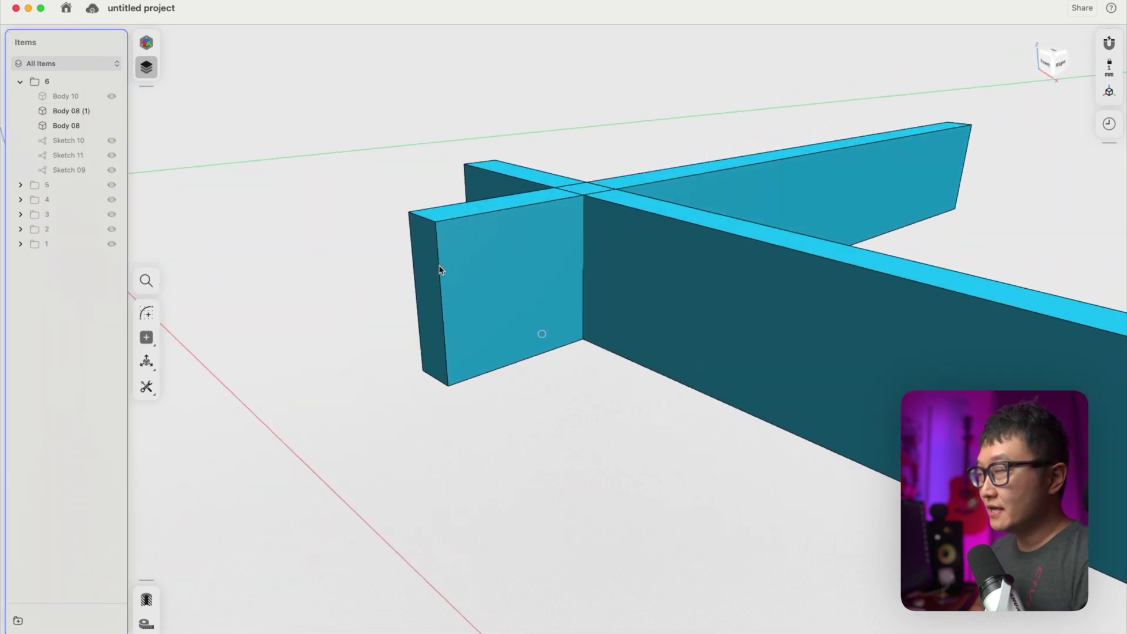
pyautogui.hscroll(2, 439, 268)
# Subtract the notched board from the long board to cut the matching notch, keeping the originals of the removed bodies.
pyautogui.click(145, 390)
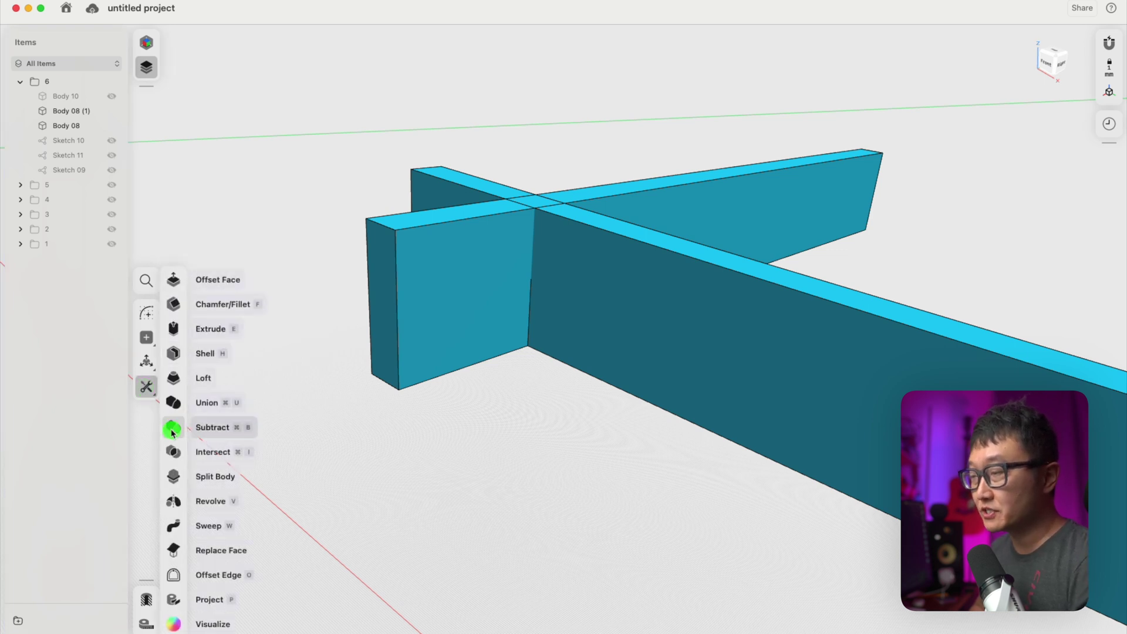
pyautogui.click(171, 433)
pyautogui.moveTo(204, 420); pyautogui.dragTo(477, 398, button='right')
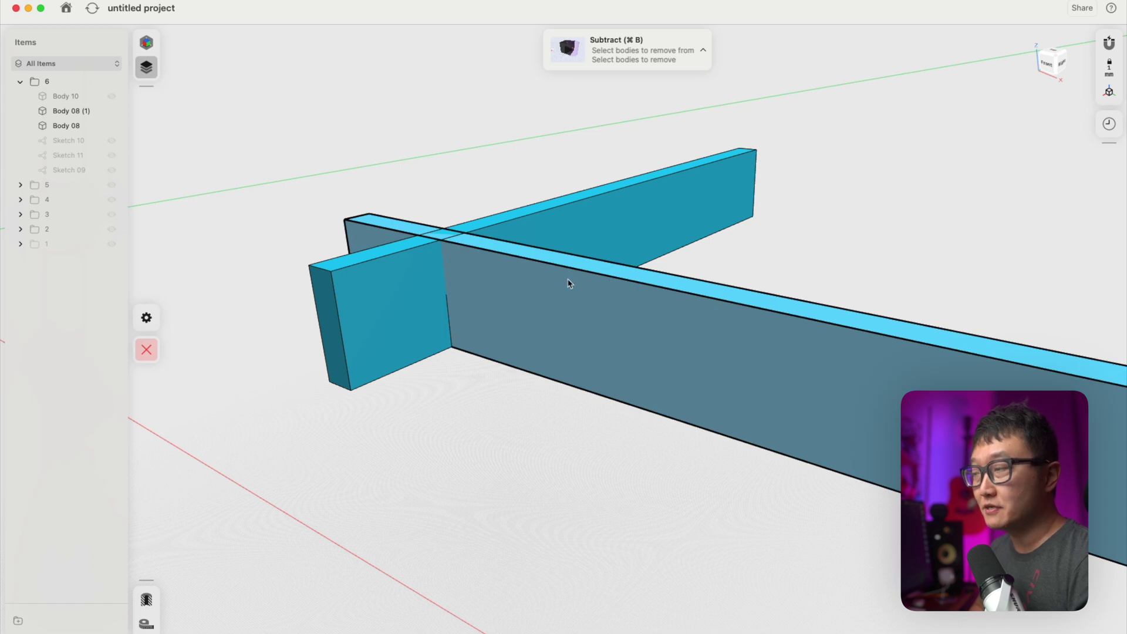
pyautogui.click(568, 283)
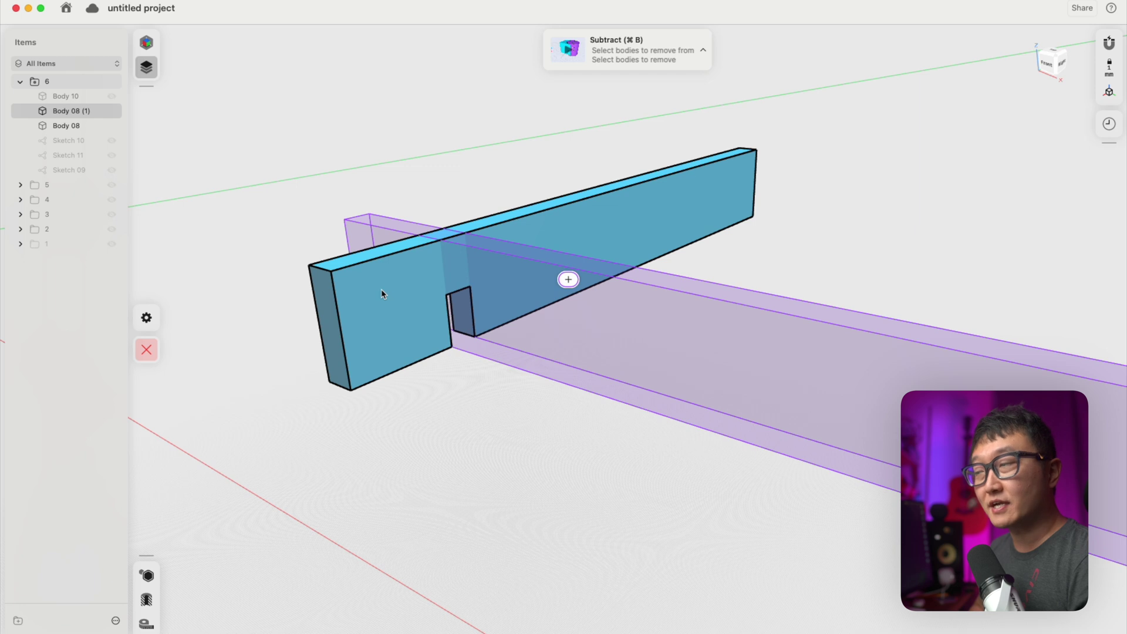
pyautogui.click(382, 291)
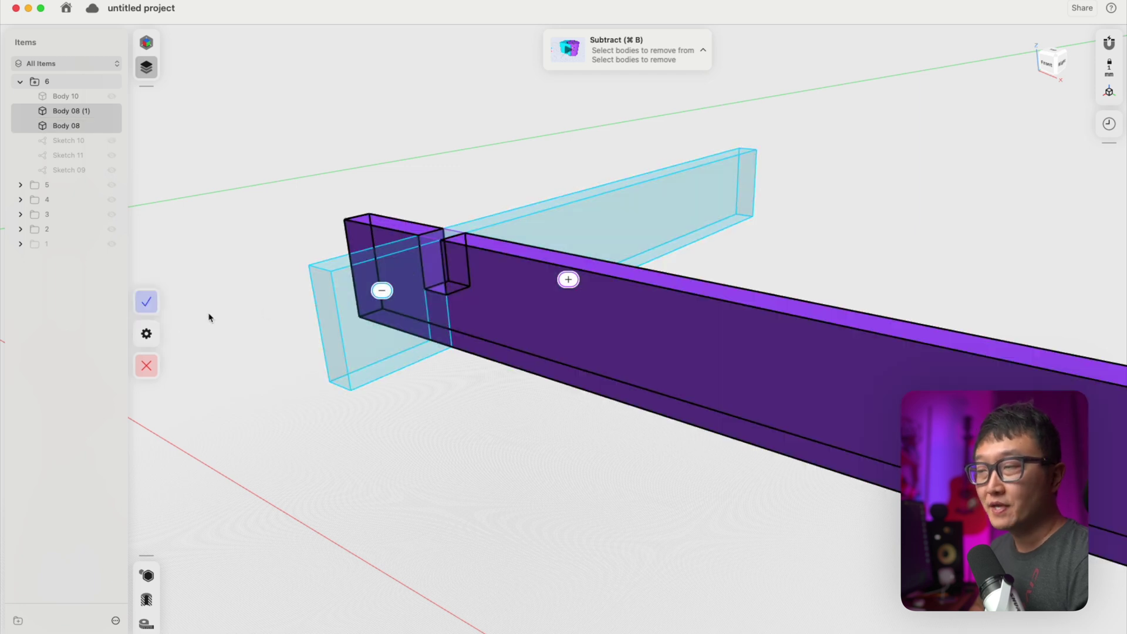
pyautogui.click(145, 338)
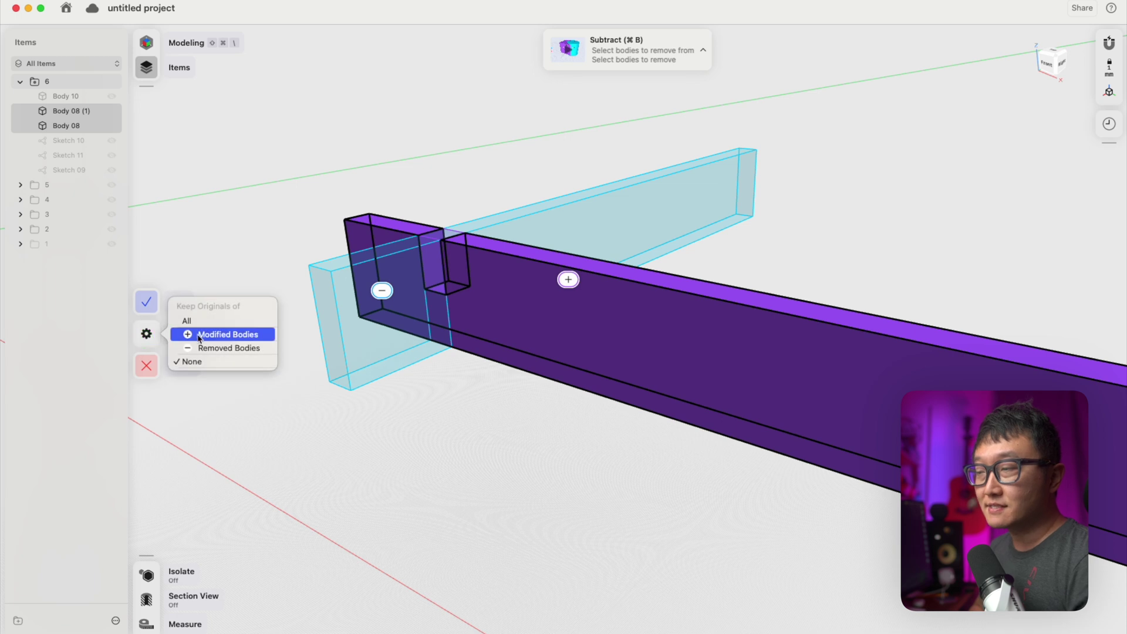
pyautogui.click(233, 350)
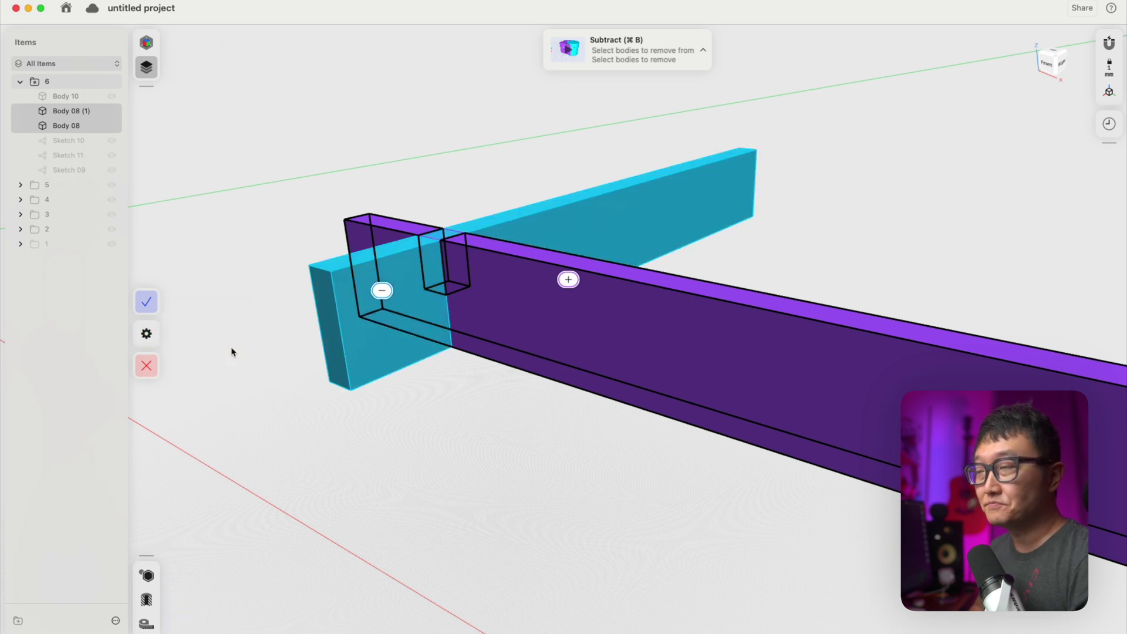
pyautogui.click(147, 301)
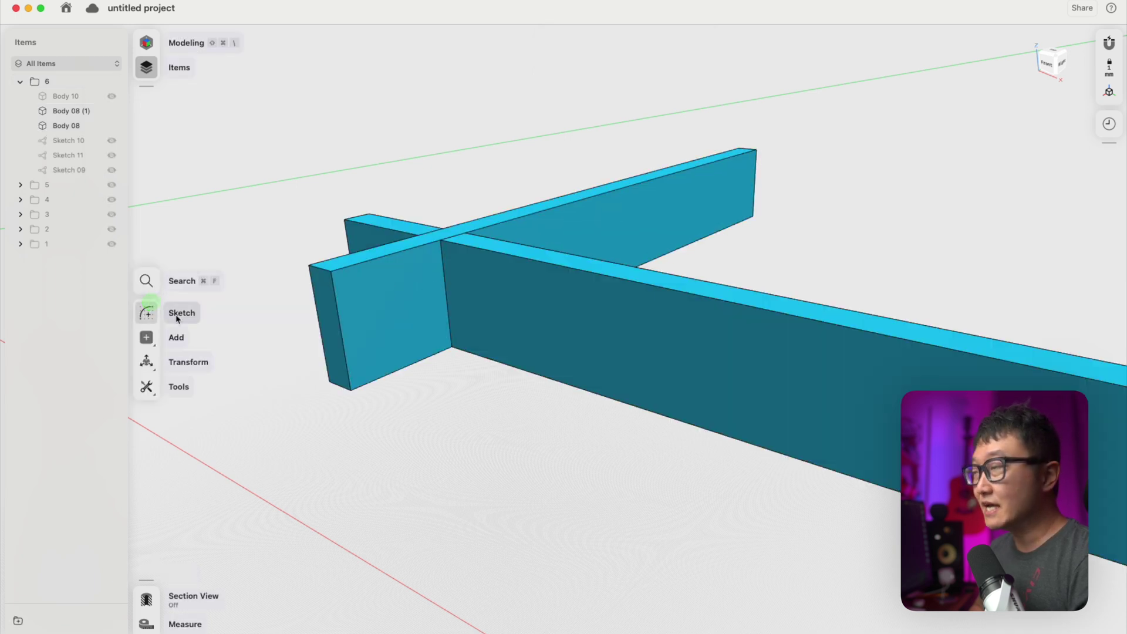
# Move the long board straight down to separate it from the crossing board and expose both notches, and undo the move.
pyautogui.click(505, 306)
pyautogui.press('m')
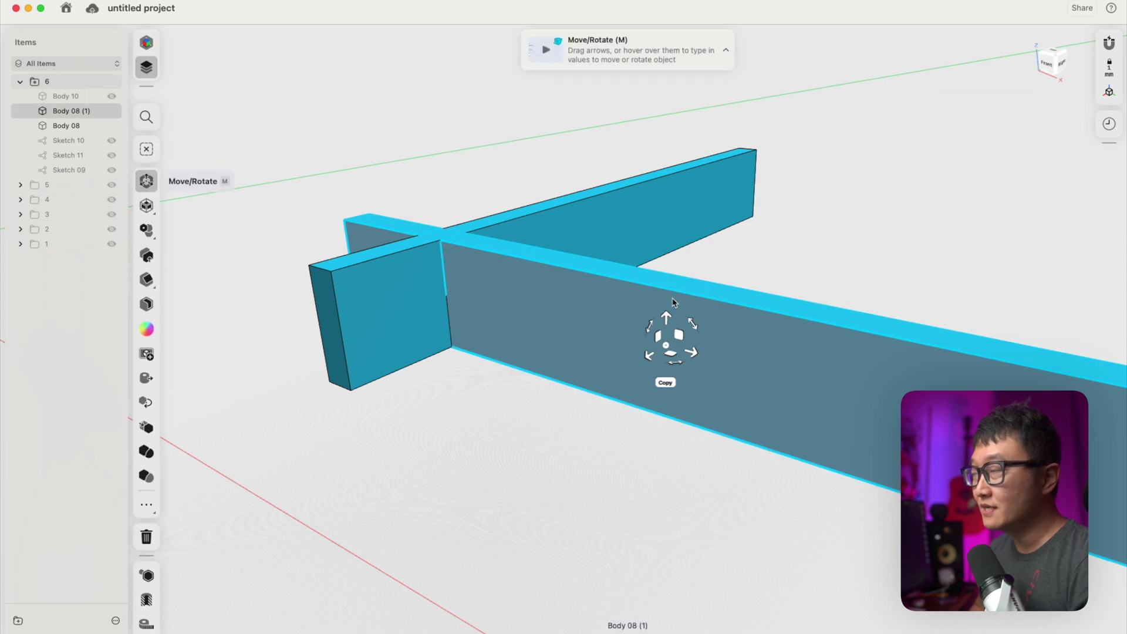
pyautogui.moveTo(665, 325)
pyautogui.moveTo(665, 320); pyautogui.dragTo(676, 452)
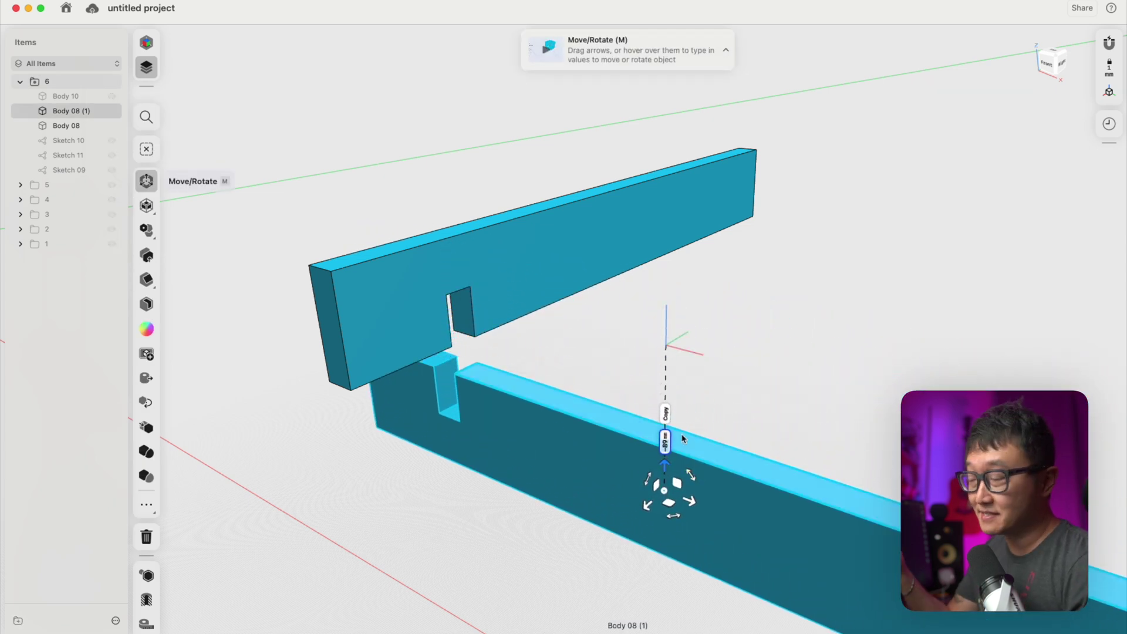
pyautogui.click(626, 327)
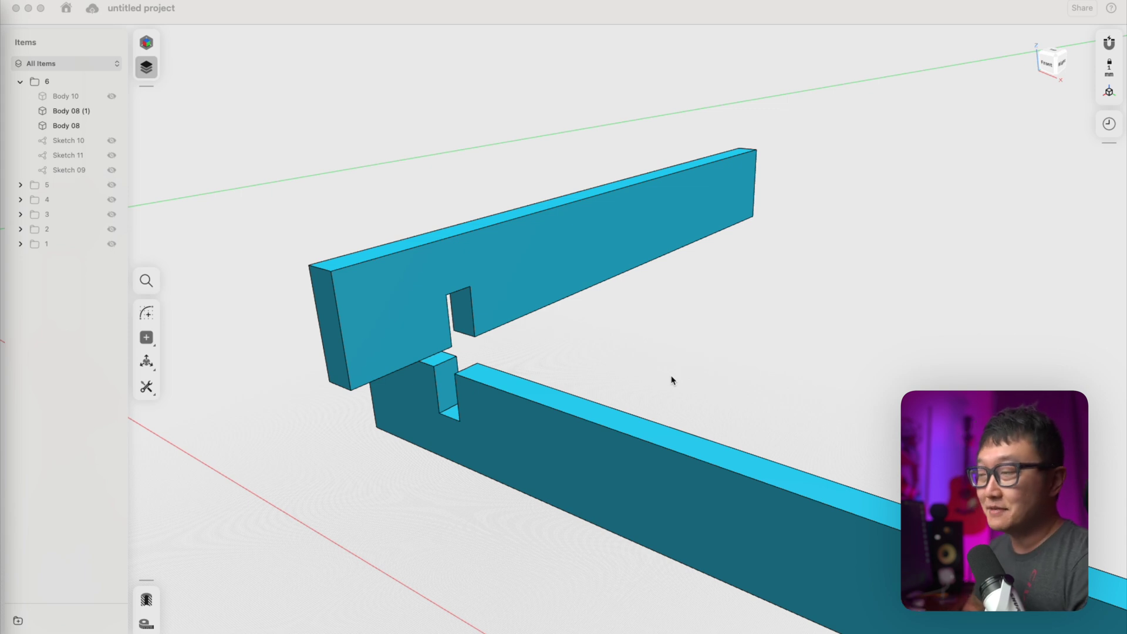
pyautogui.click(583, 347)
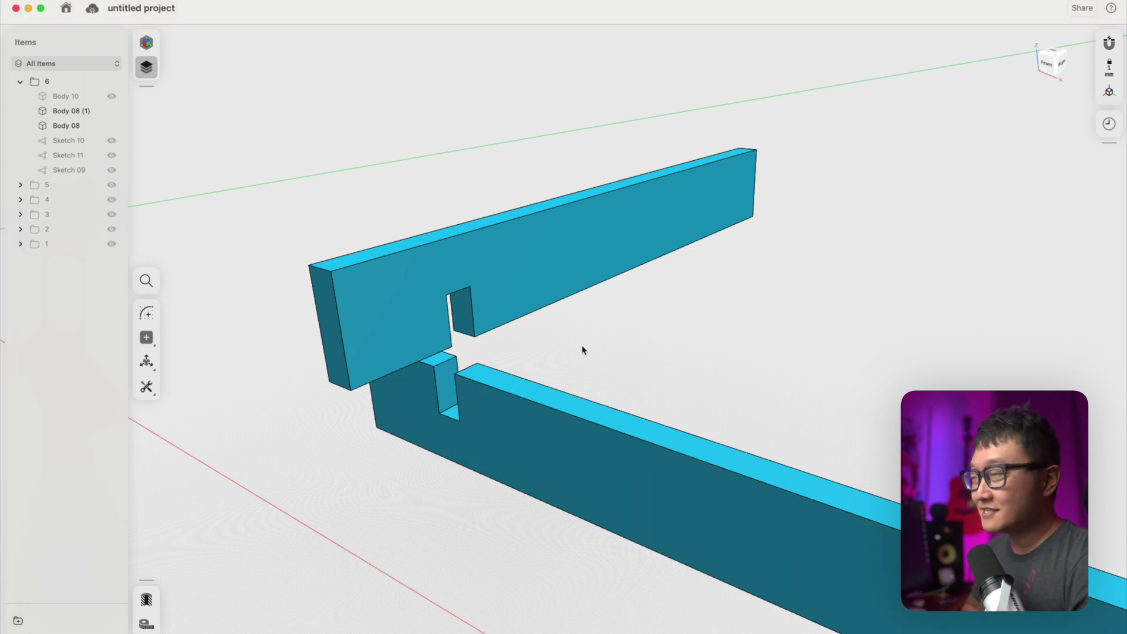
pyautogui.press('super+z')
pyautogui.press('super+z')
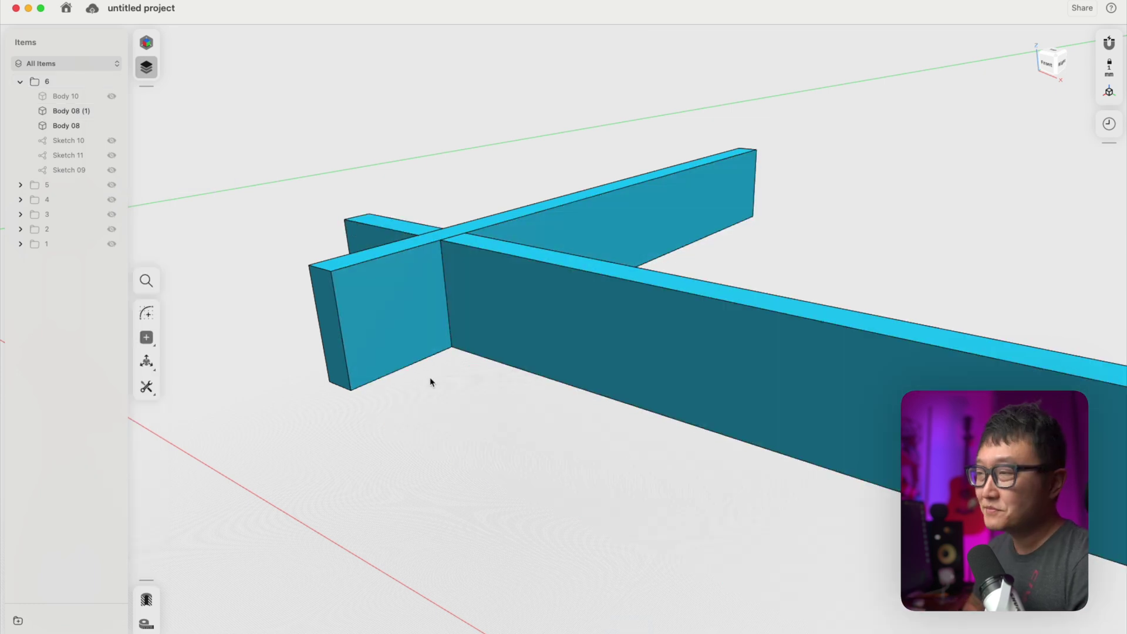
# Show the hidden post Body 10 at the crossing of the two boards.
pyautogui.click(112, 96)
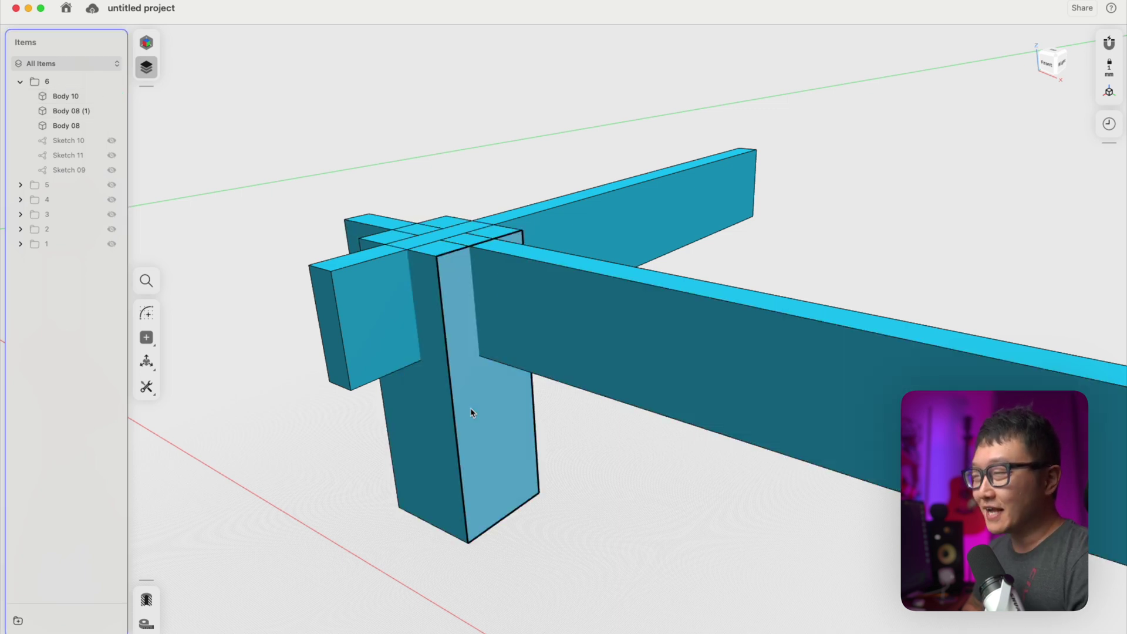
# Move the uncut post straight down below the crossing boards, and undo the move.
pyautogui.click(472, 412)
pyautogui.press('m')
pyautogui.moveTo(458, 381); pyautogui.dragTo(479, 453)
pyautogui.click(649, 466)
pyautogui.press('super+z')
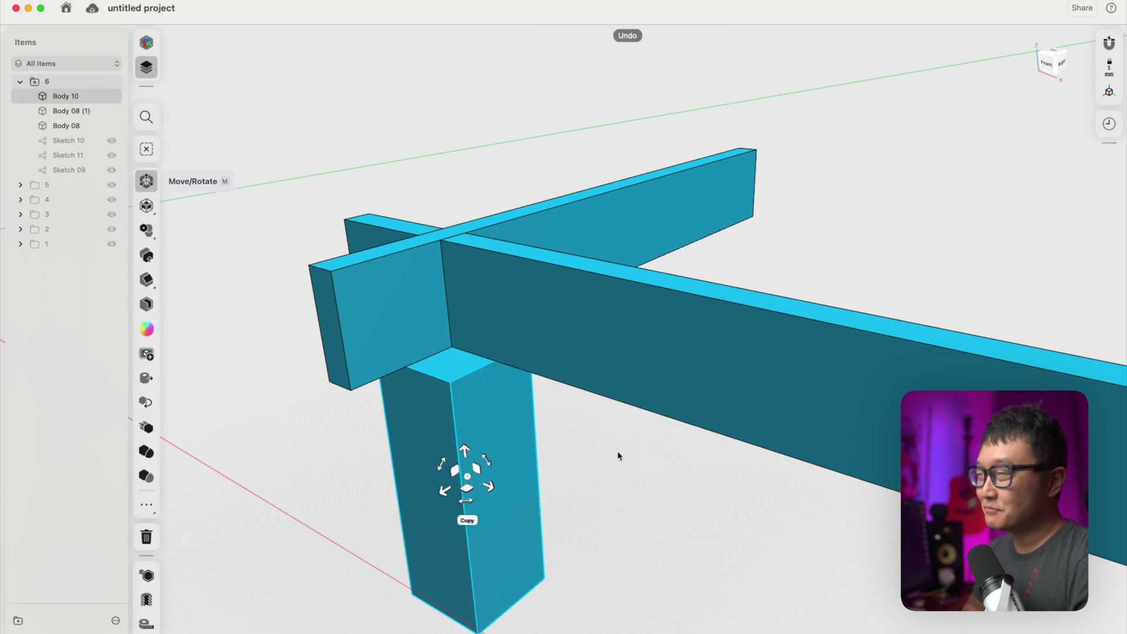
pyautogui.press('super+z')
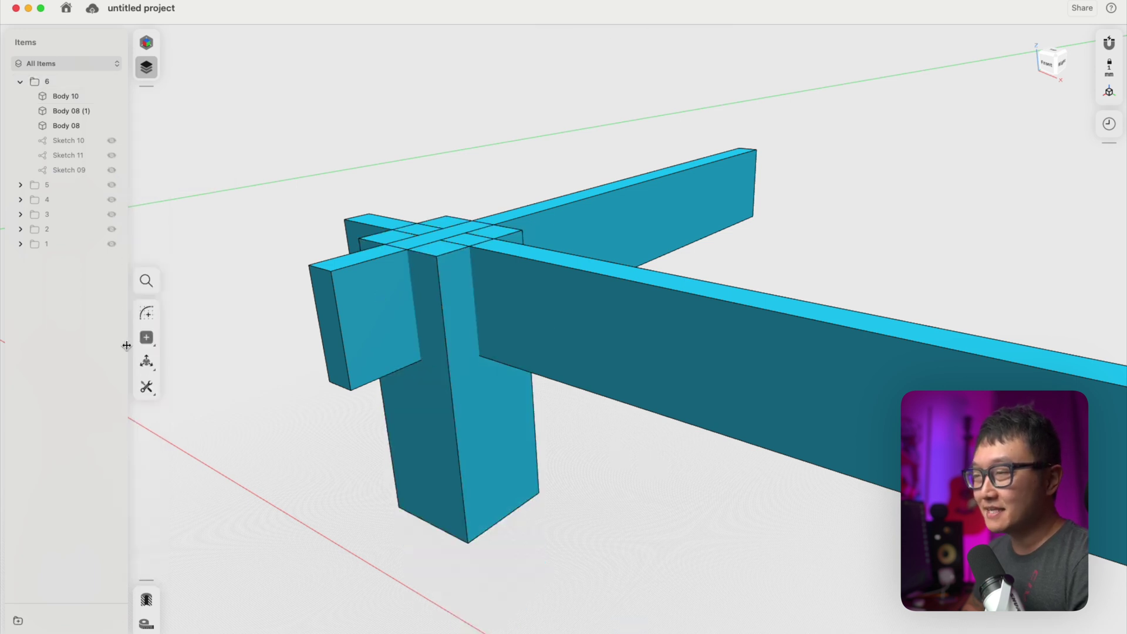
# Subtract both crossing boards from the post to cut cross-shaped slots in its upper end, keeping the originals of the removed bodies.
pyautogui.click(144, 388)
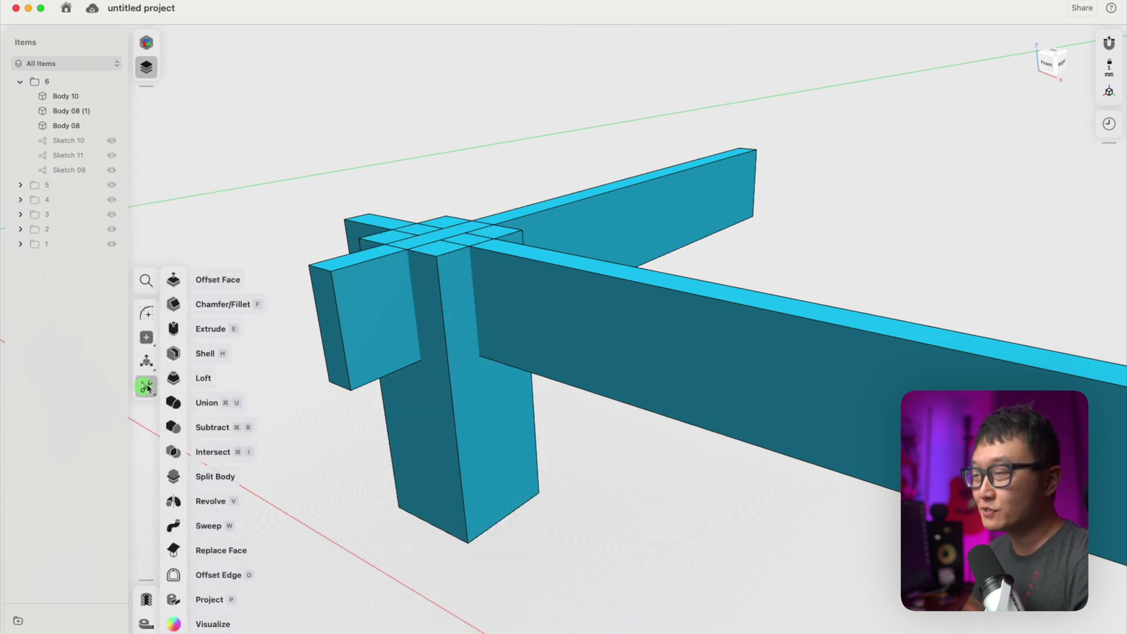
pyautogui.click(178, 429)
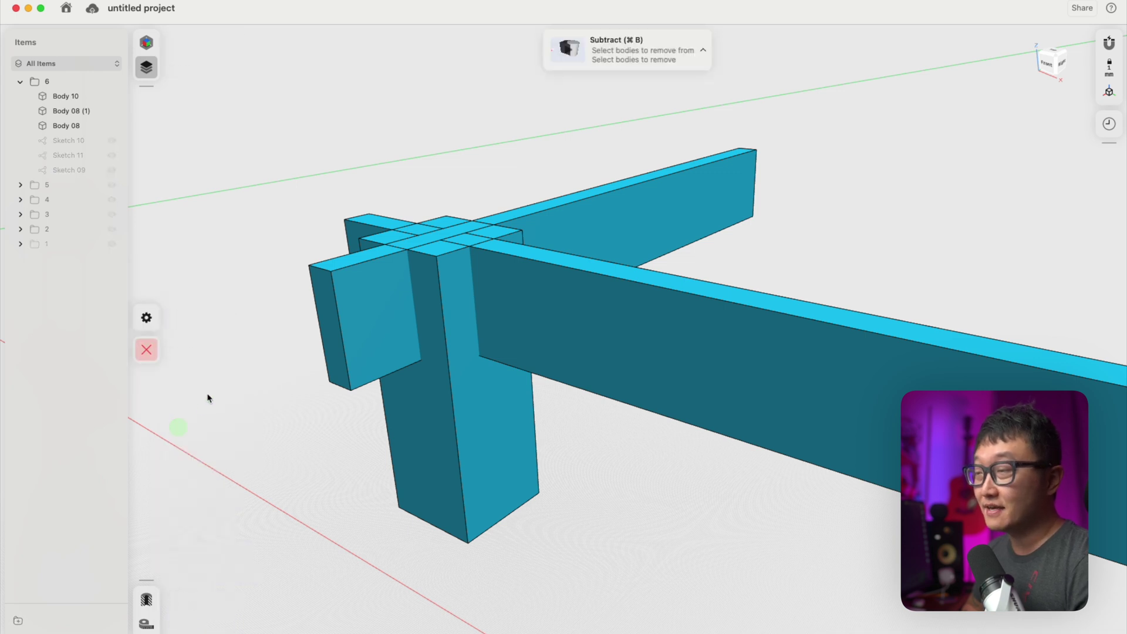
pyautogui.click(460, 410)
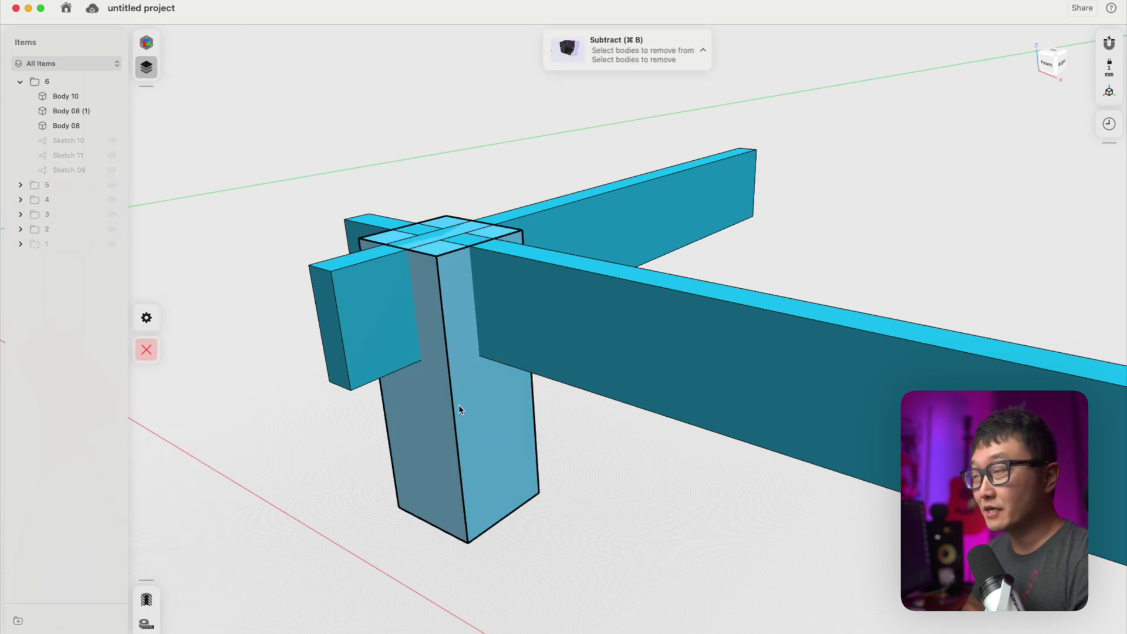
pyautogui.click(459, 407)
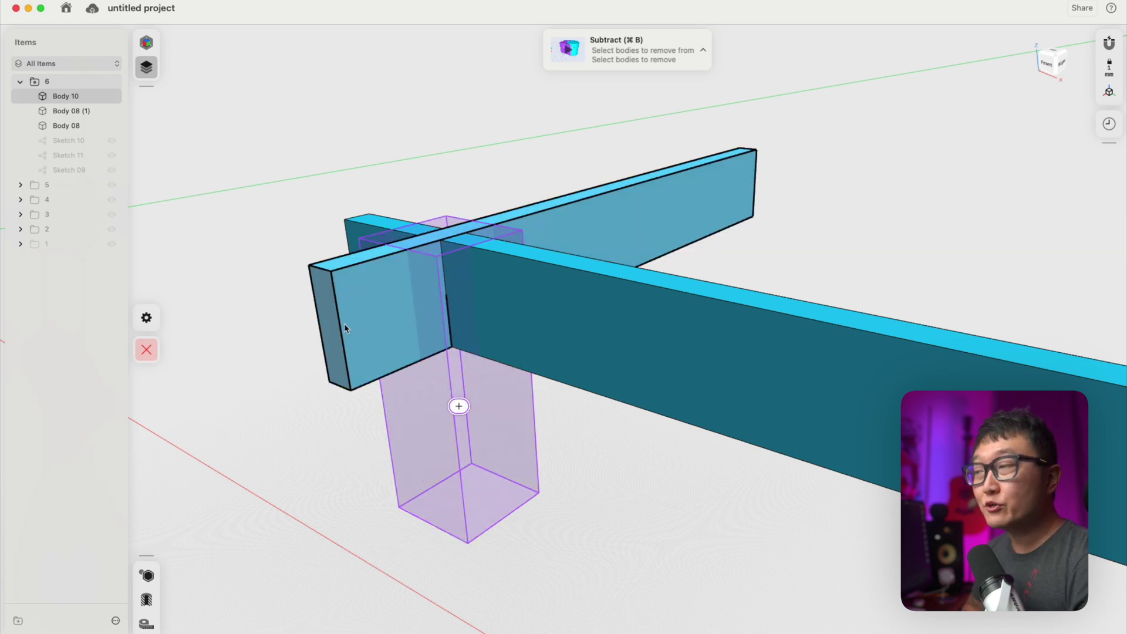
pyautogui.click(364, 312)
pyautogui.click(564, 300)
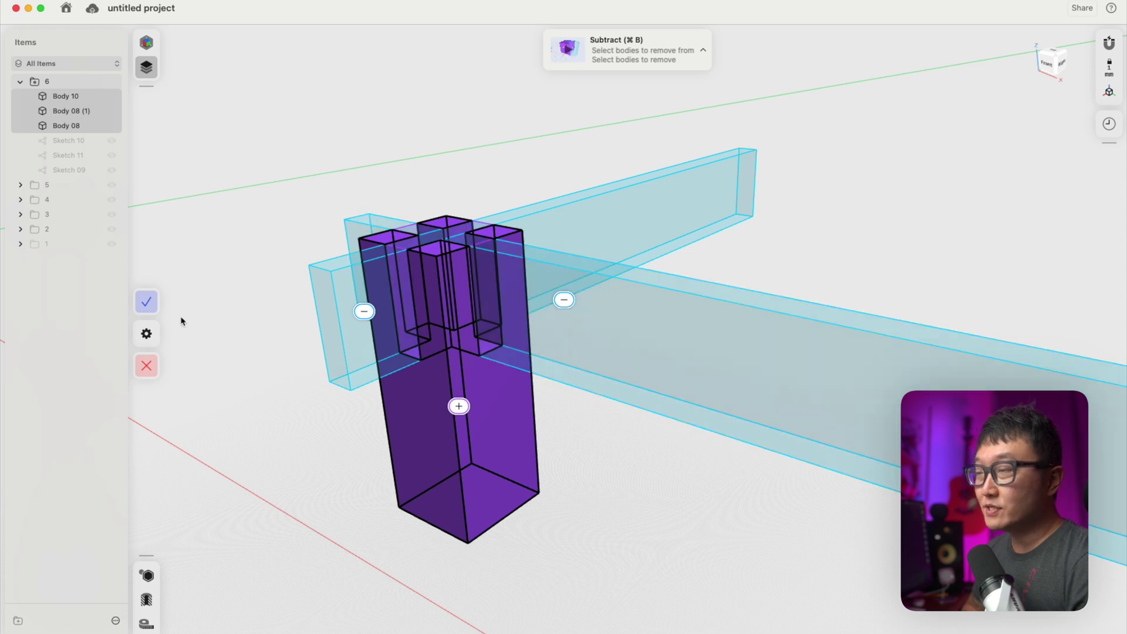
pyautogui.click(146, 334)
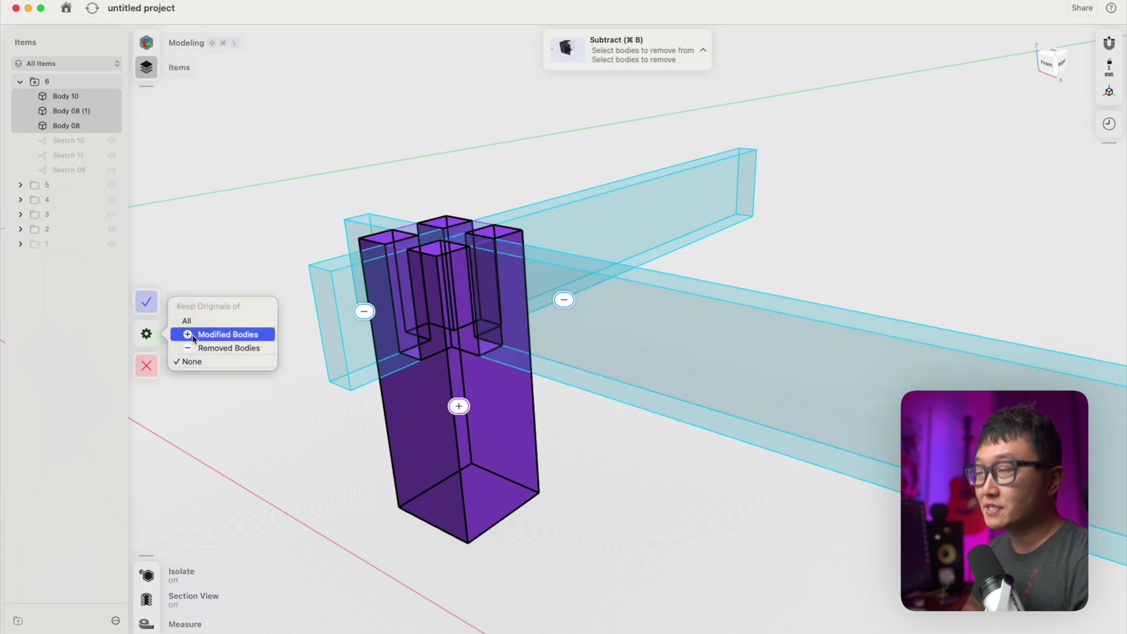
pyautogui.click(240, 349)
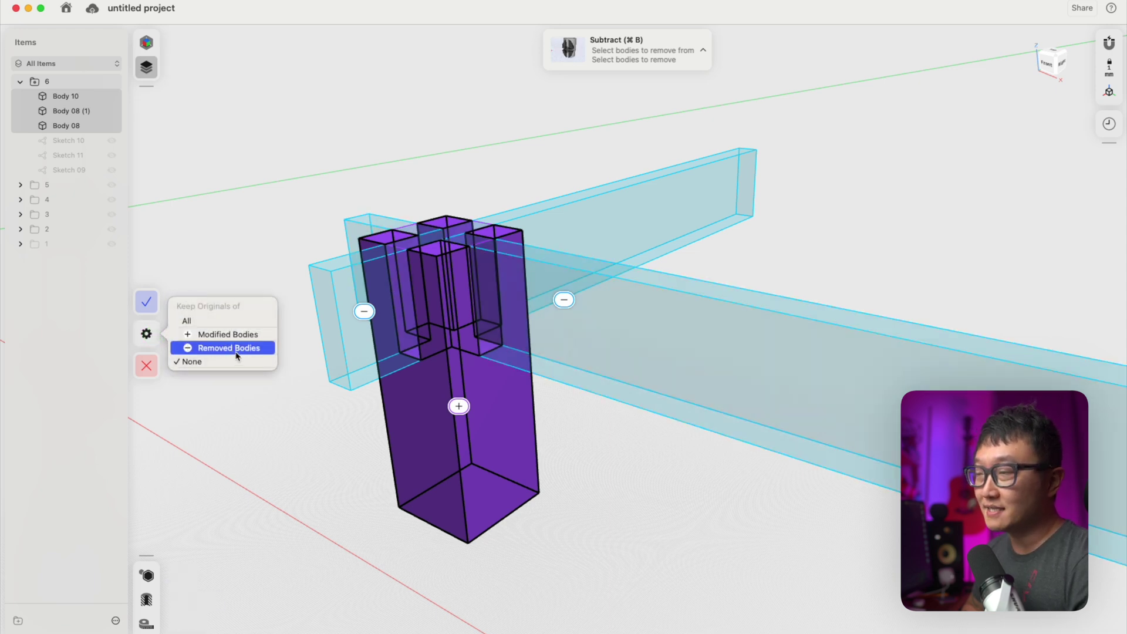
pyautogui.click(147, 304)
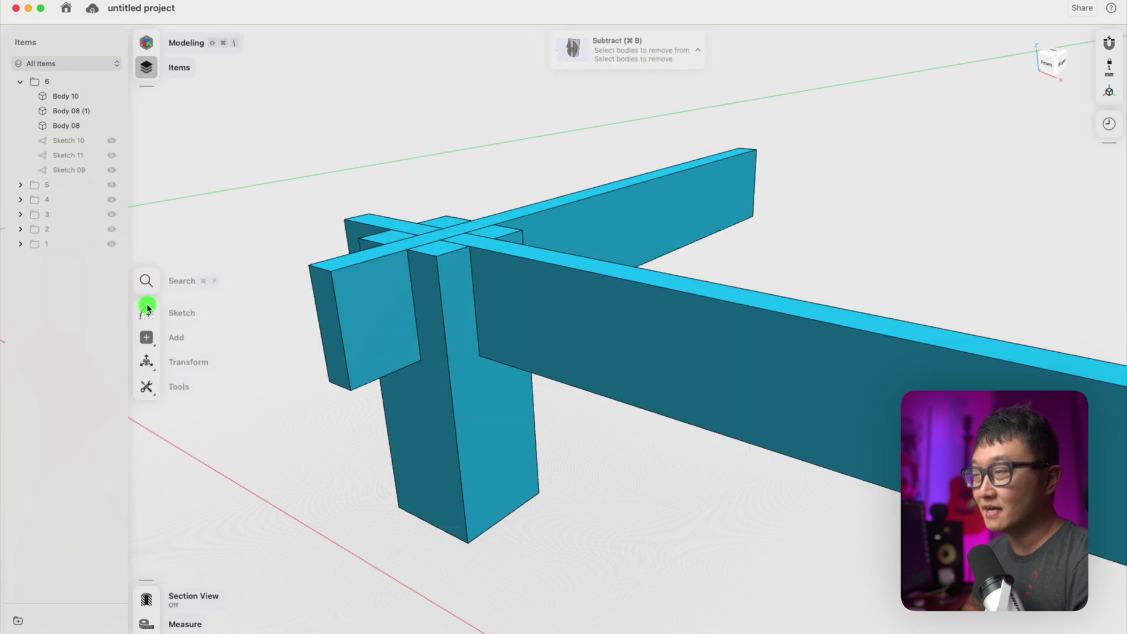
# Move the slotted post straight down out of the boards to expose its four prongs, and undo the move.
pyautogui.click(405, 399)
pyautogui.press('m')
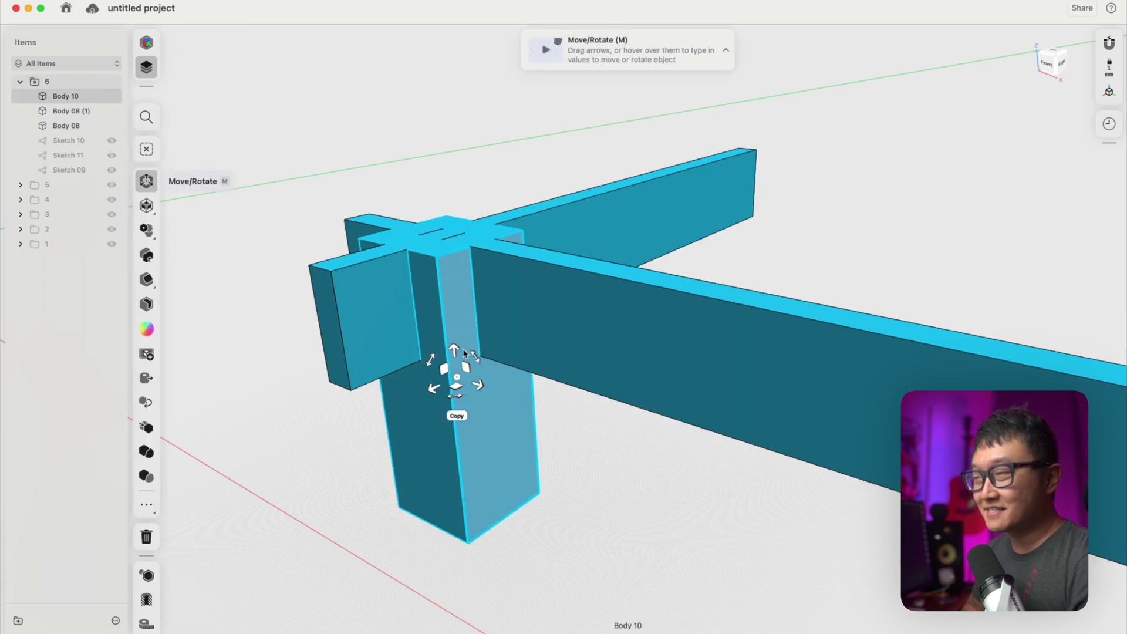
pyautogui.moveTo(464, 352); pyautogui.dragTo(474, 475)
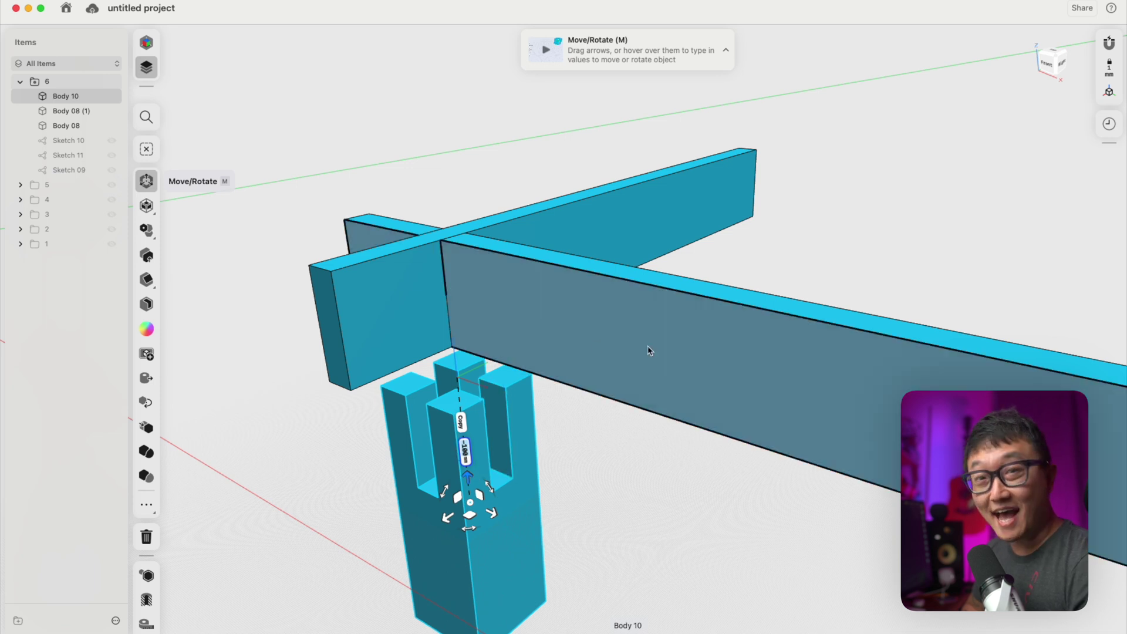
pyautogui.click(569, 420)
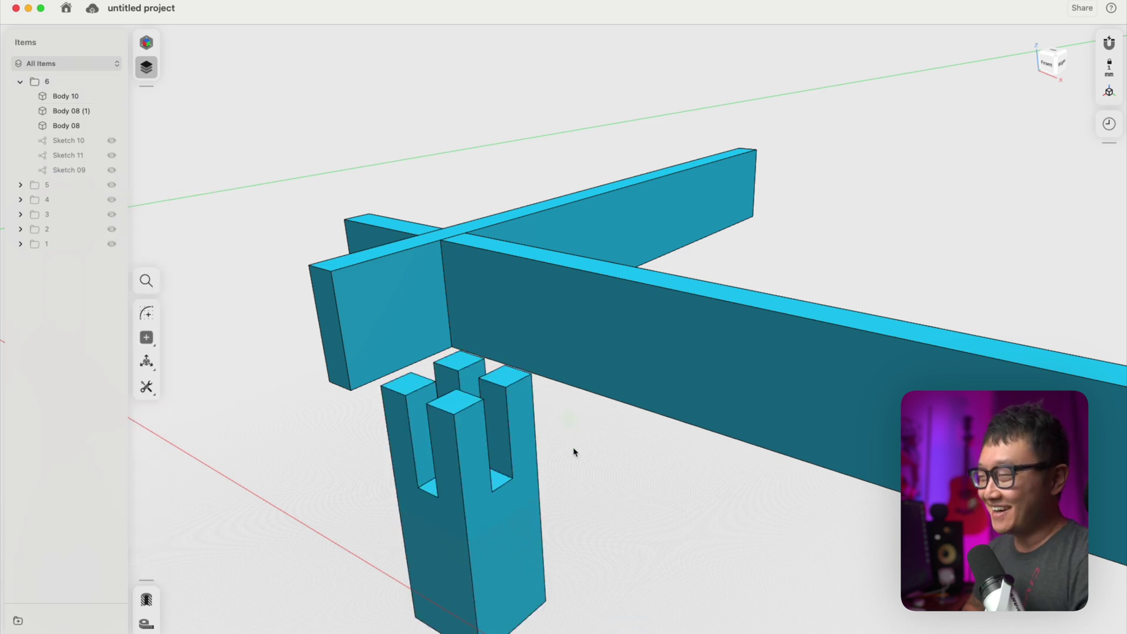
pyautogui.press('super+z')
pyautogui.press('super+z')
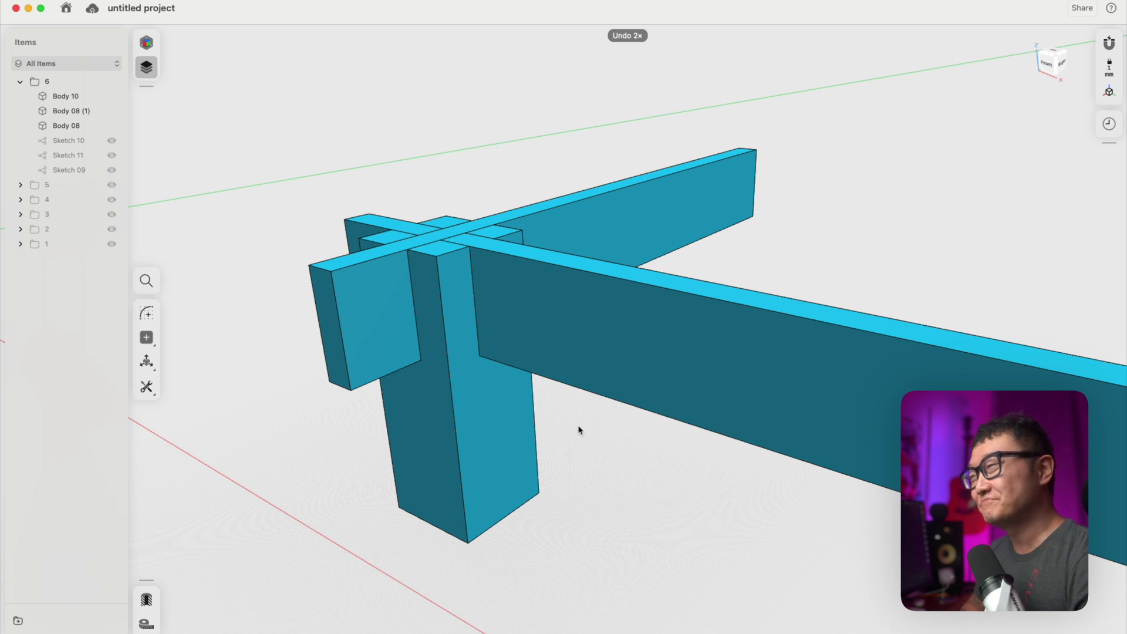